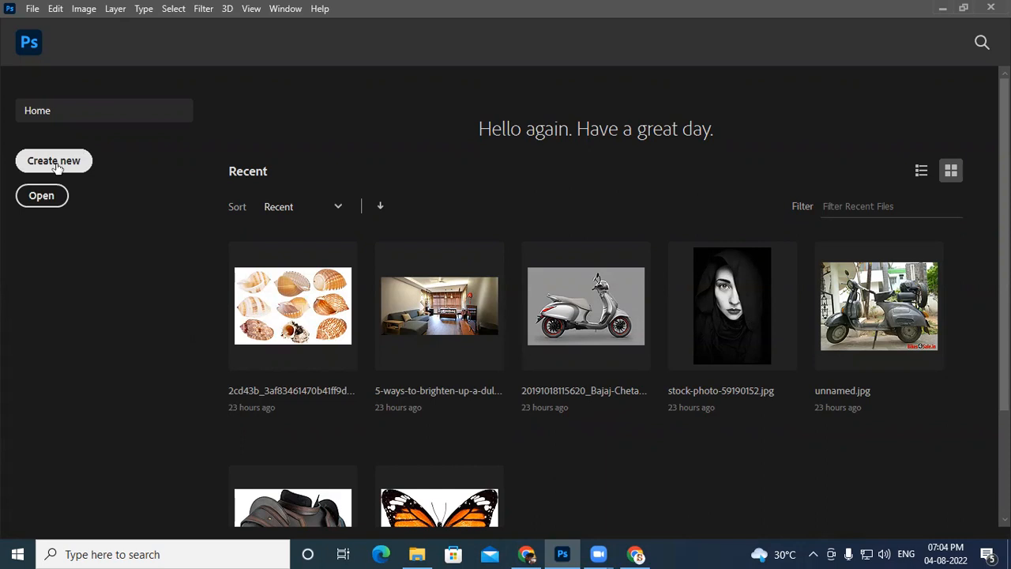
Step: Start a new document and look through the blank Photo presets
click(57, 167)
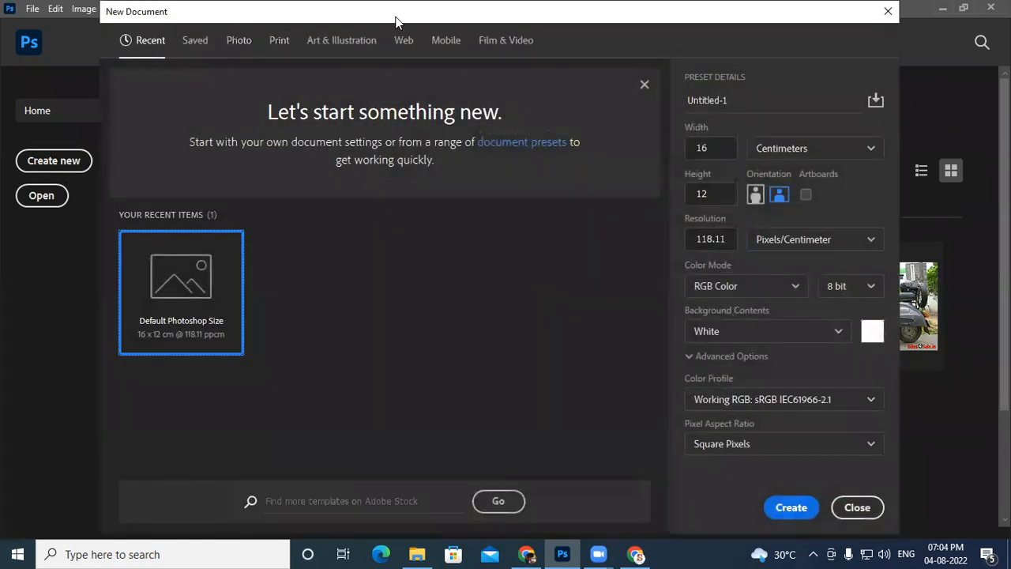
drag(397, 21, 372, 34)
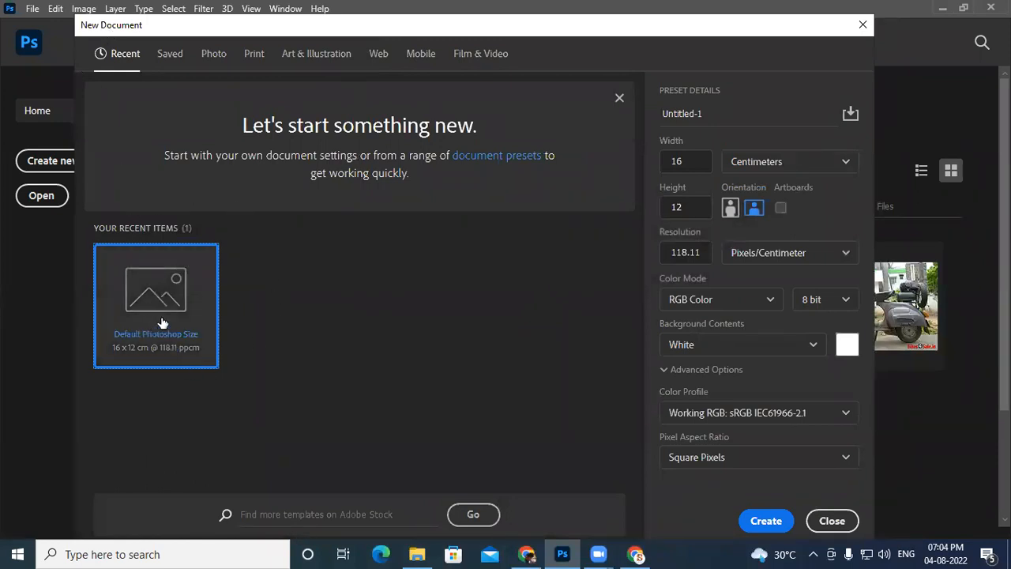
click(214, 54)
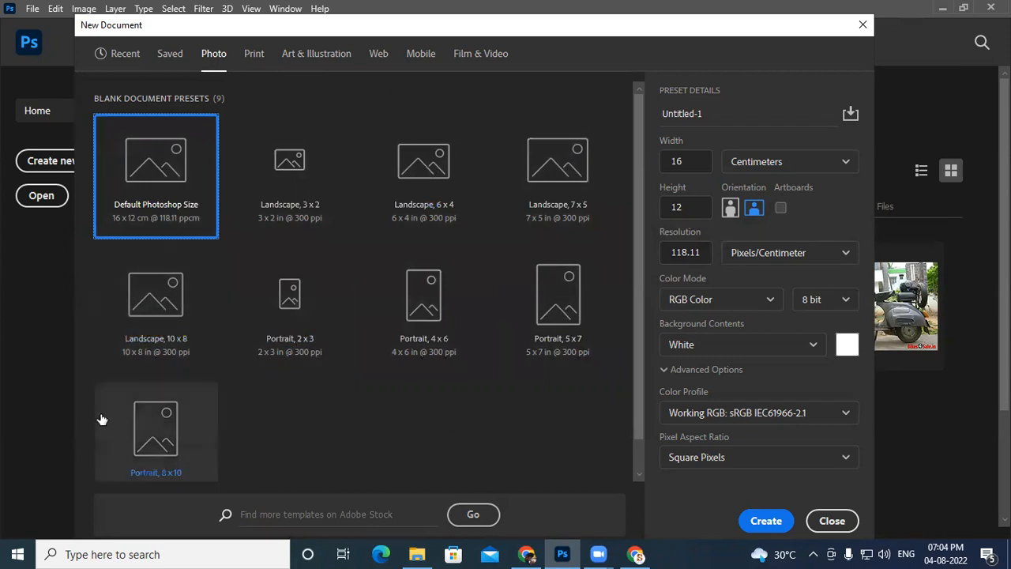
scroll(474, 358, down, 1)
scroll(454, 352, up, 1)
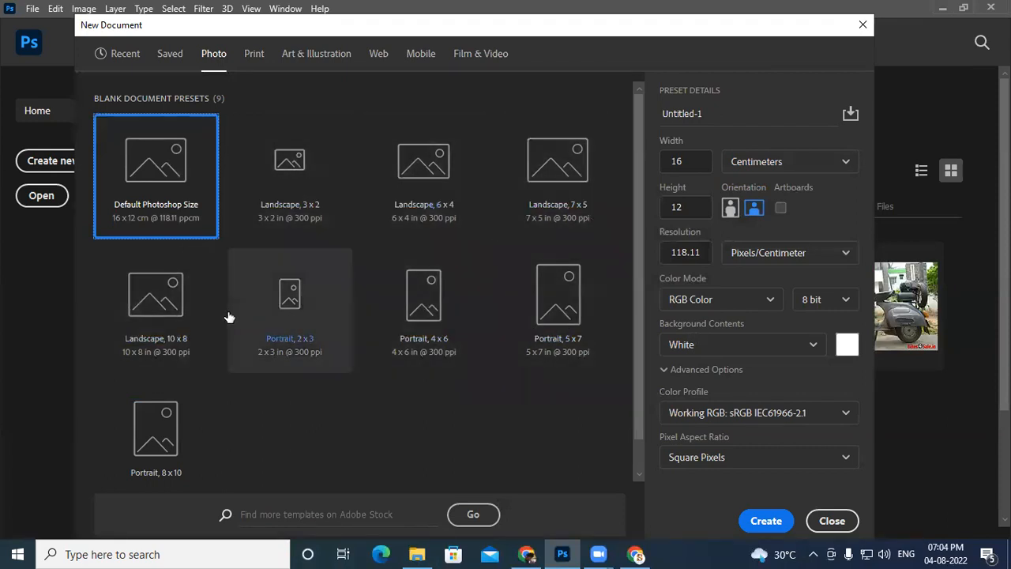
Step: Examine the blank Print presets and their paper sizes, from Letter through DL
click(252, 53)
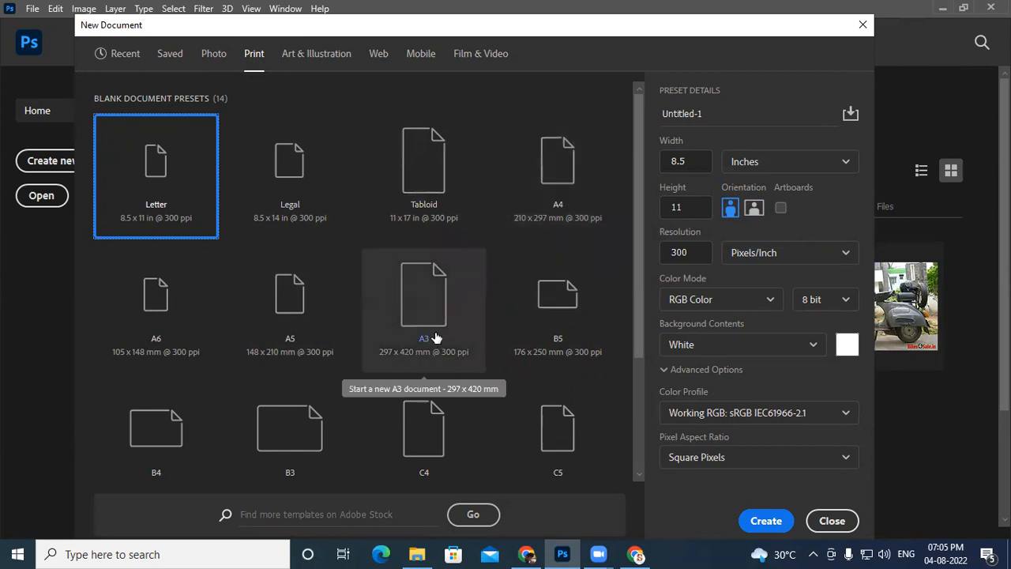
scroll(435, 338, down, 2)
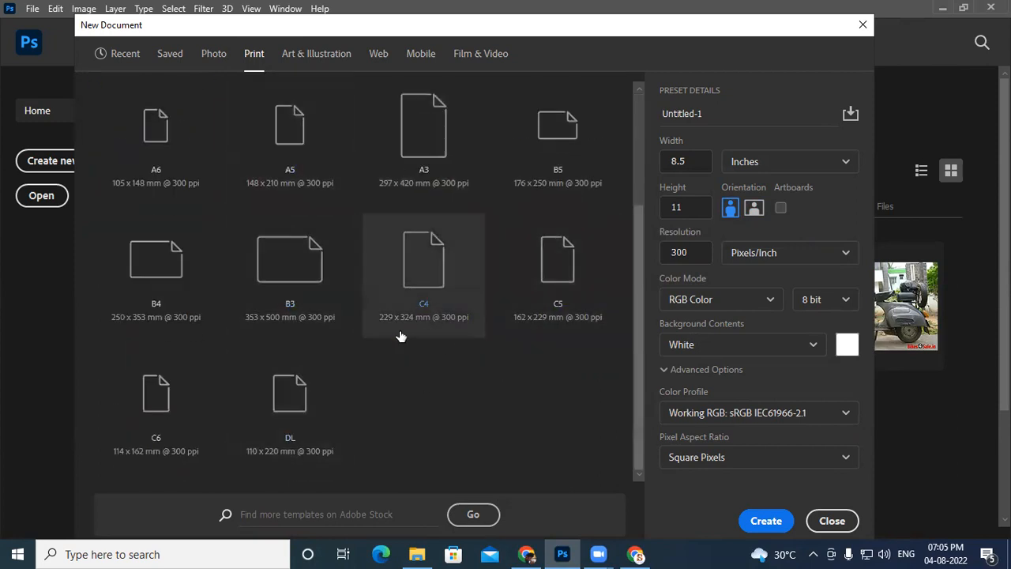
scroll(198, 261, up, 2)
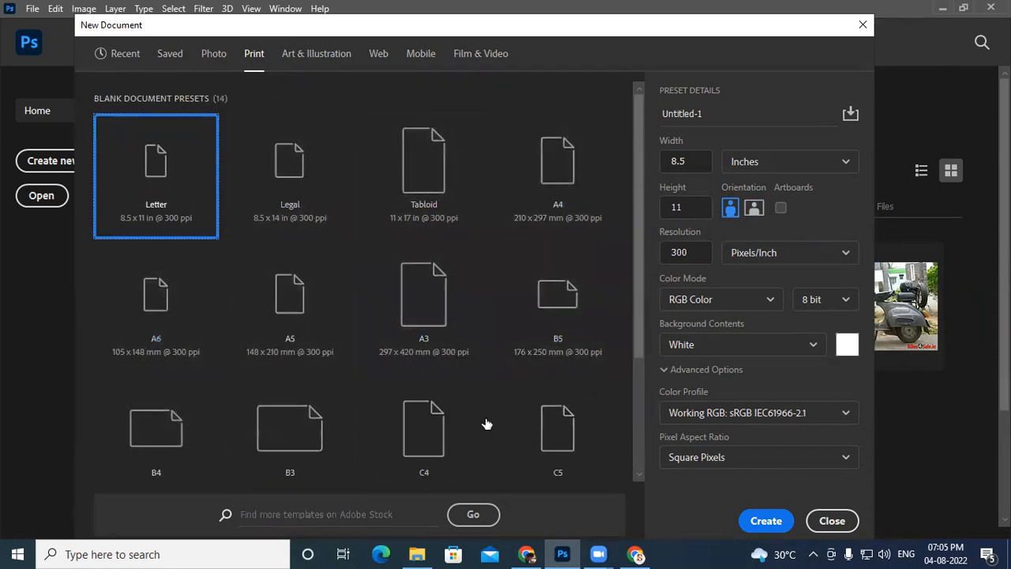
scroll(498, 387, down, 2)
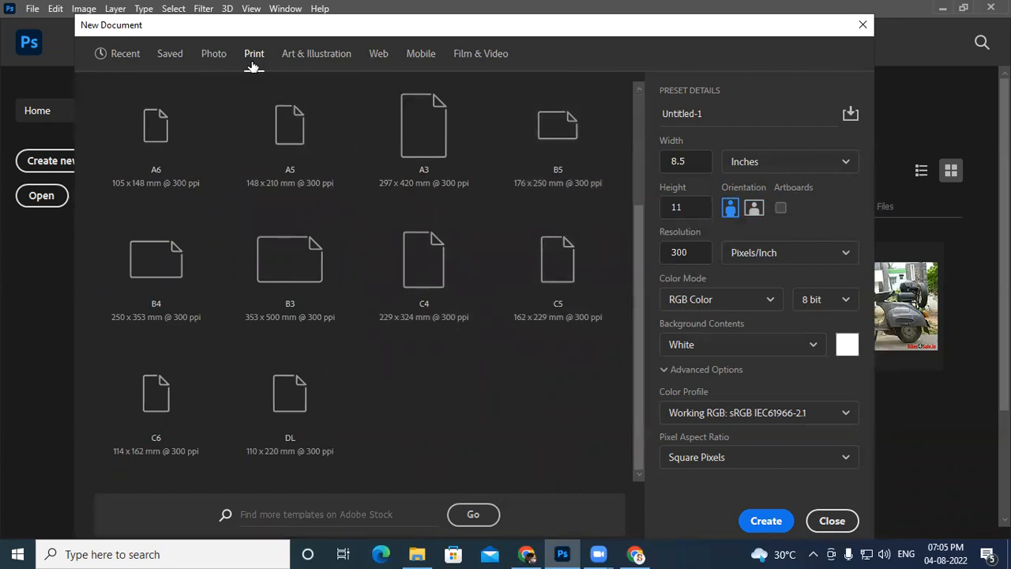
scroll(355, 178, up, 2)
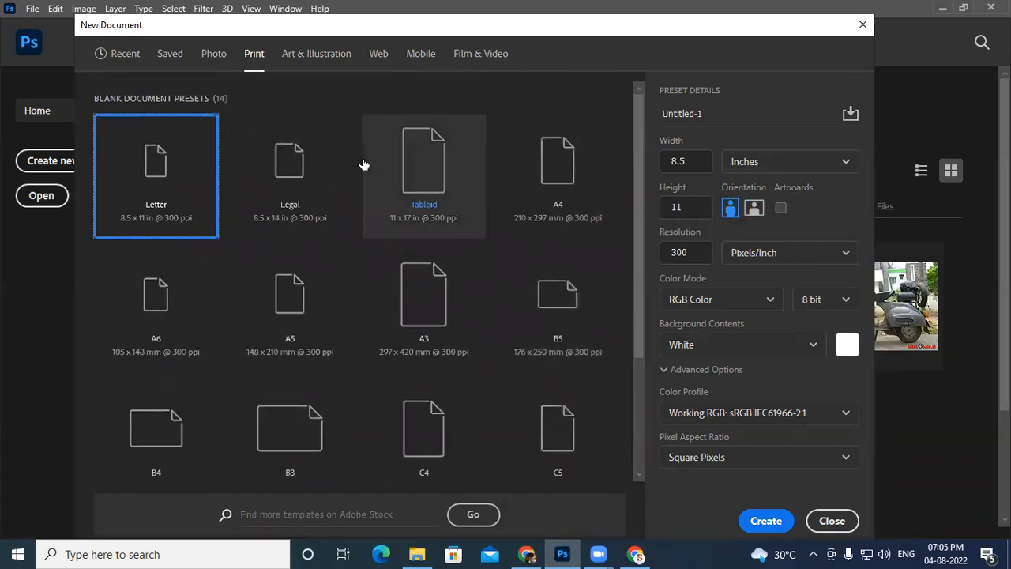
Step: Review the blank presets offered for Art & Illustration, Web and Mobile documents, including their pixel sizes
click(316, 56)
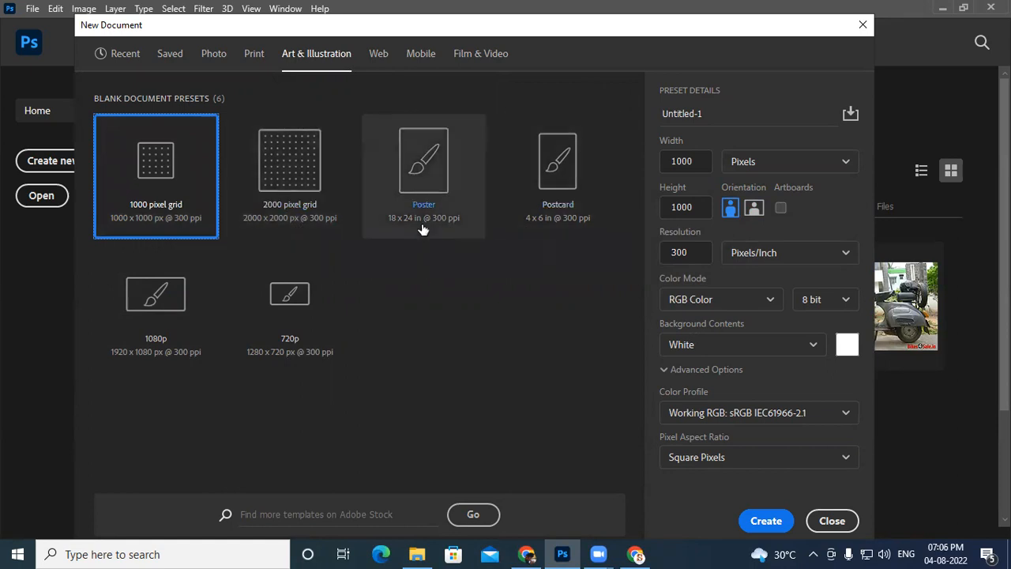
click(378, 55)
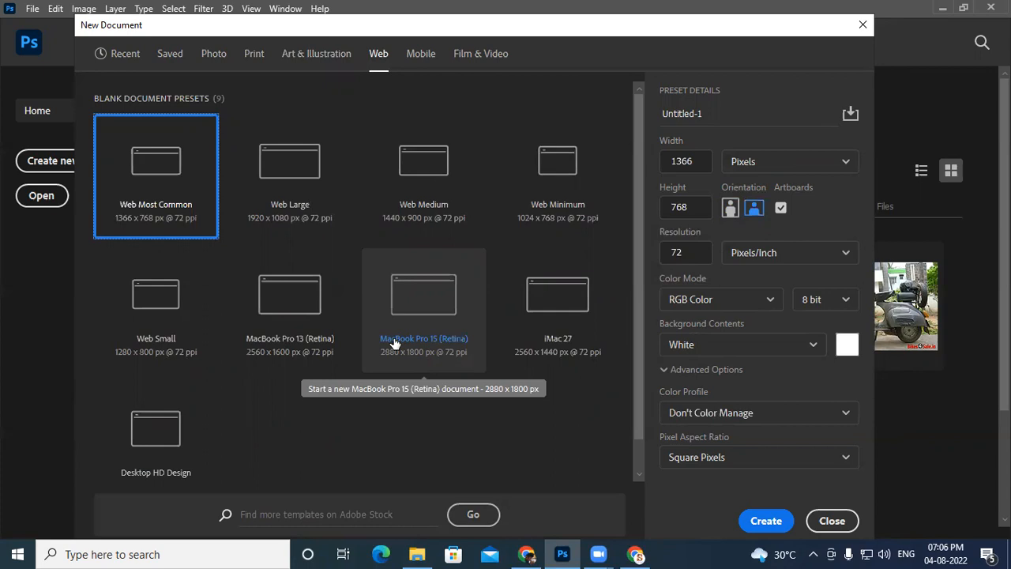
click(423, 56)
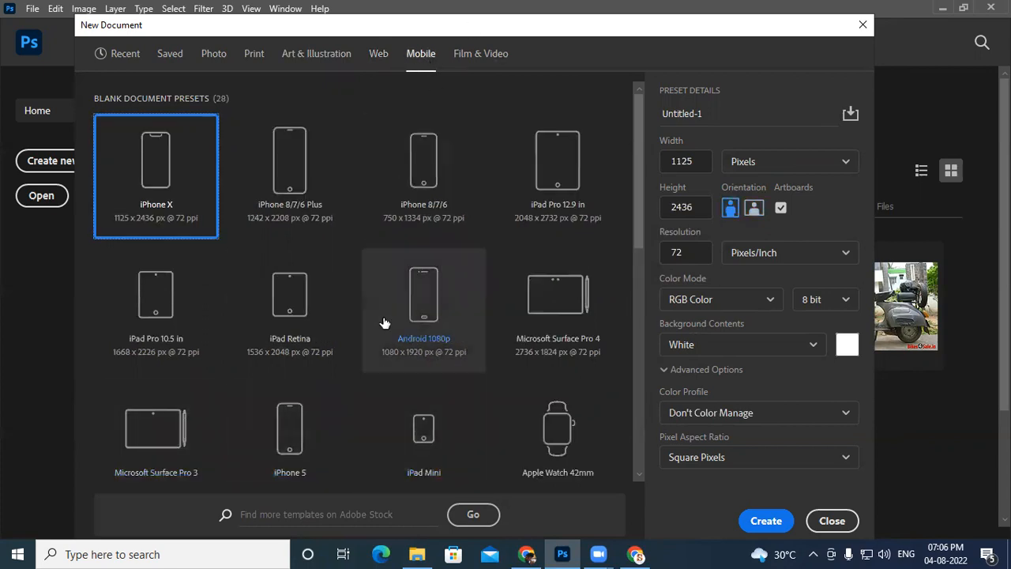
scroll(413, 234, down, 6)
scroll(415, 302, up, 6)
scroll(434, 320, down, 2)
scroll(430, 322, up, 2)
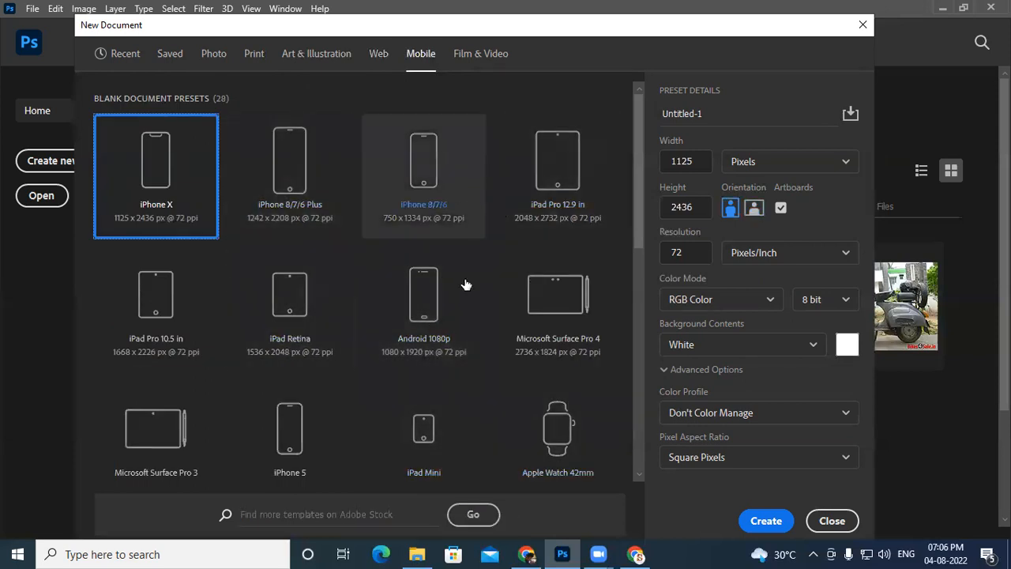
scroll(431, 342, down, 5)
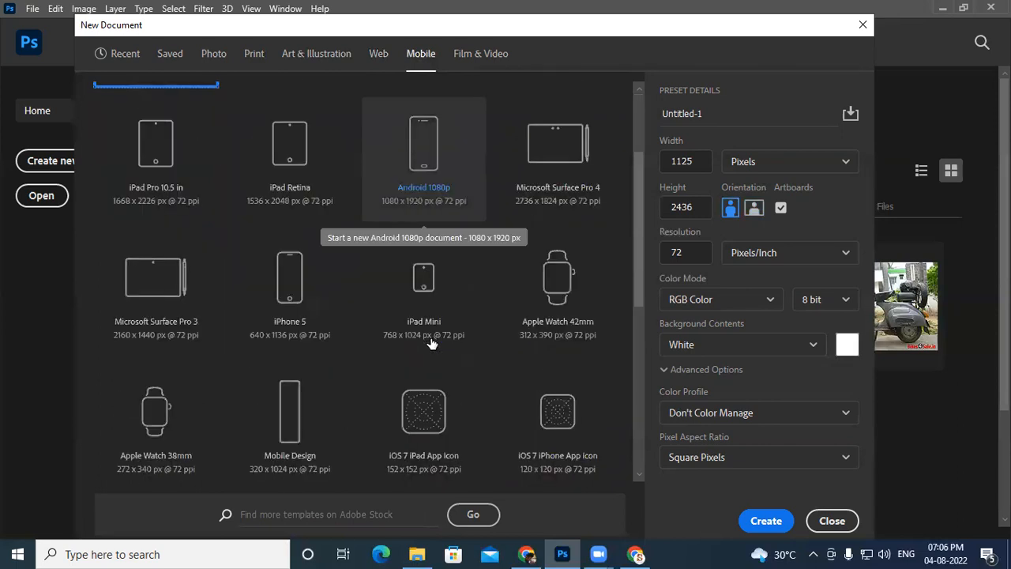
scroll(387, 316, up, 5)
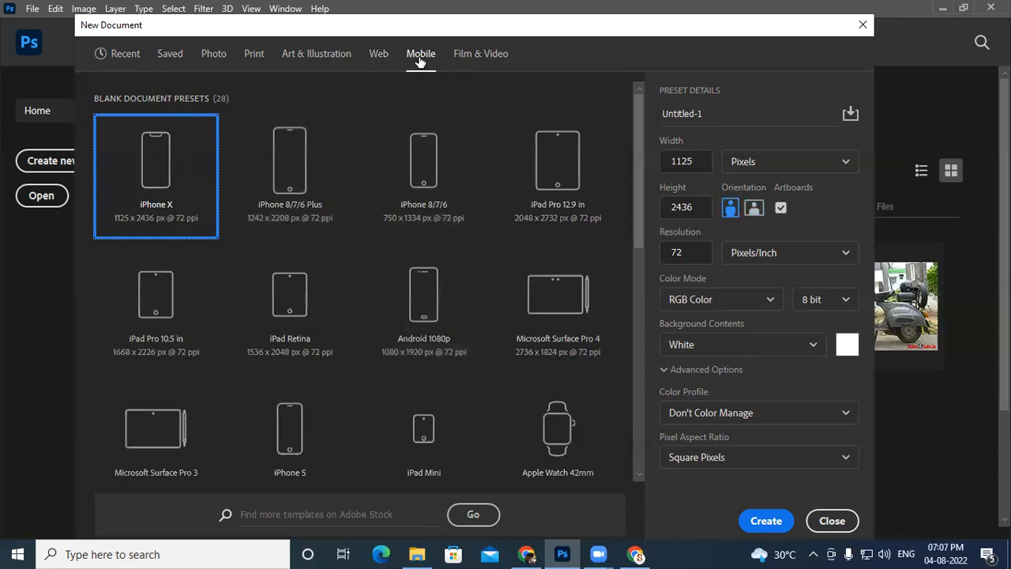
Step: Examine the Film & Video presets and the width and height fields of the HDTV 1080p preset
click(469, 61)
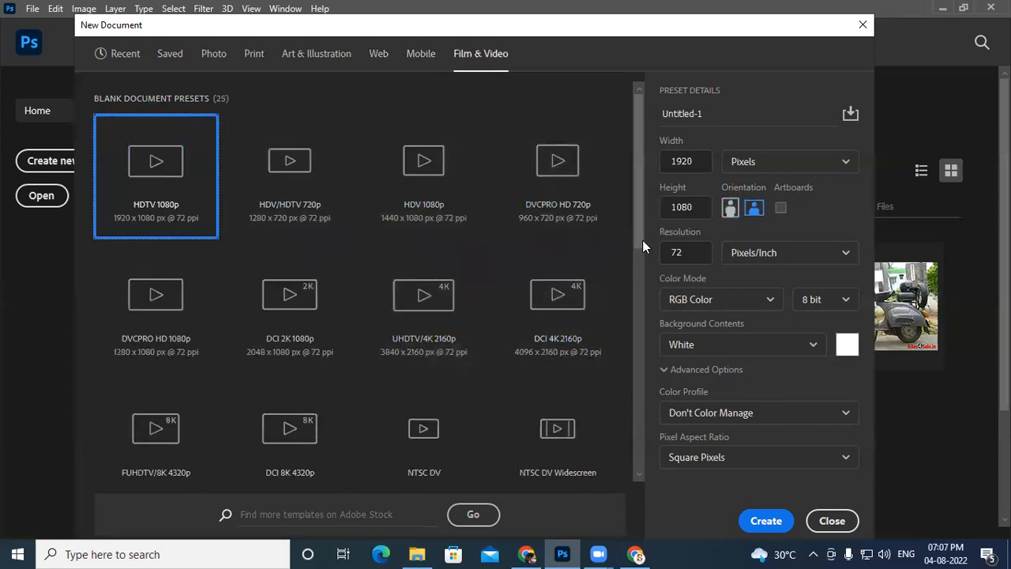
drag(637, 229, 605, 100)
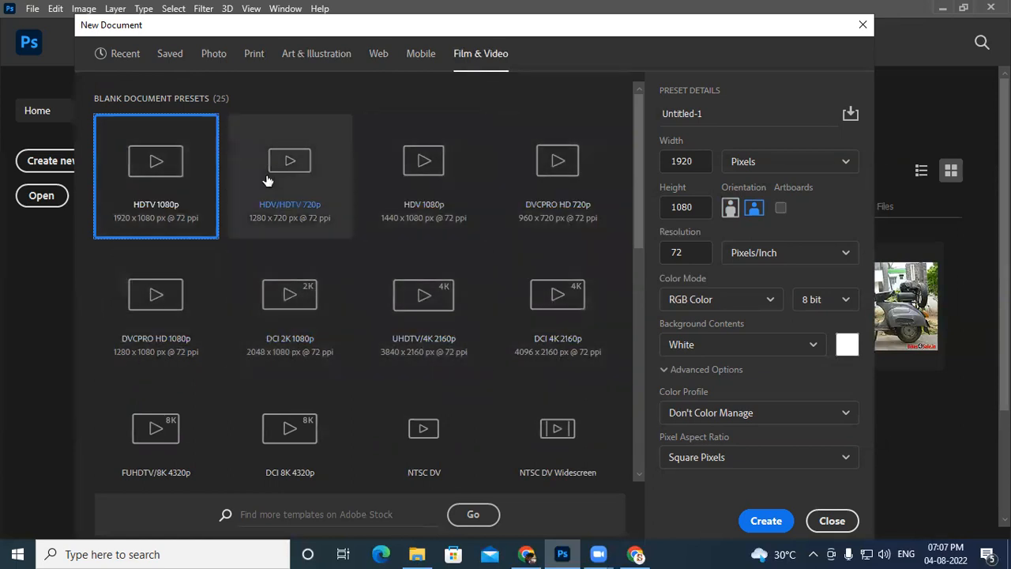
scroll(425, 379, down, 3)
scroll(425, 381, down, 2)
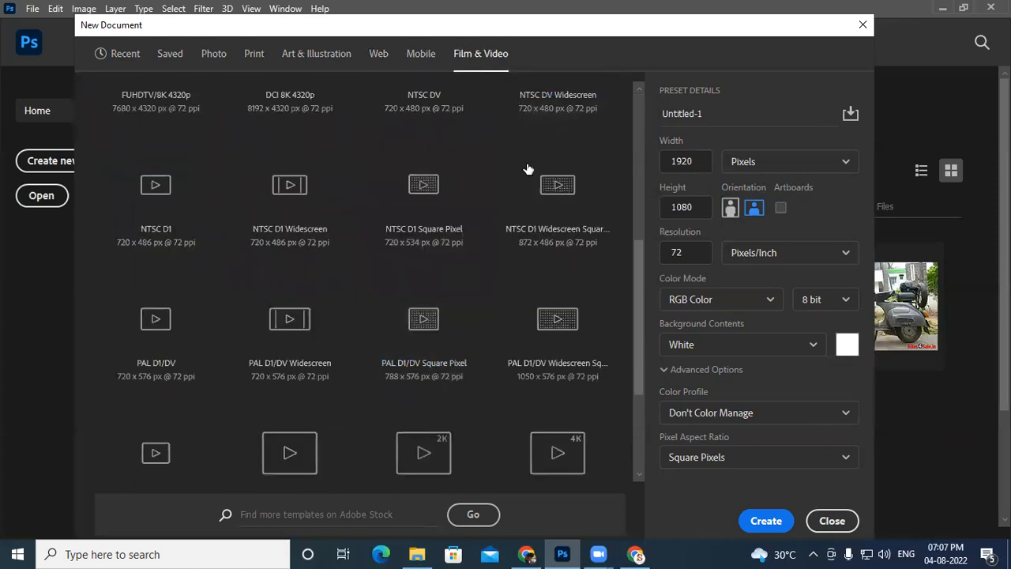
scroll(158, 308, up, 5)
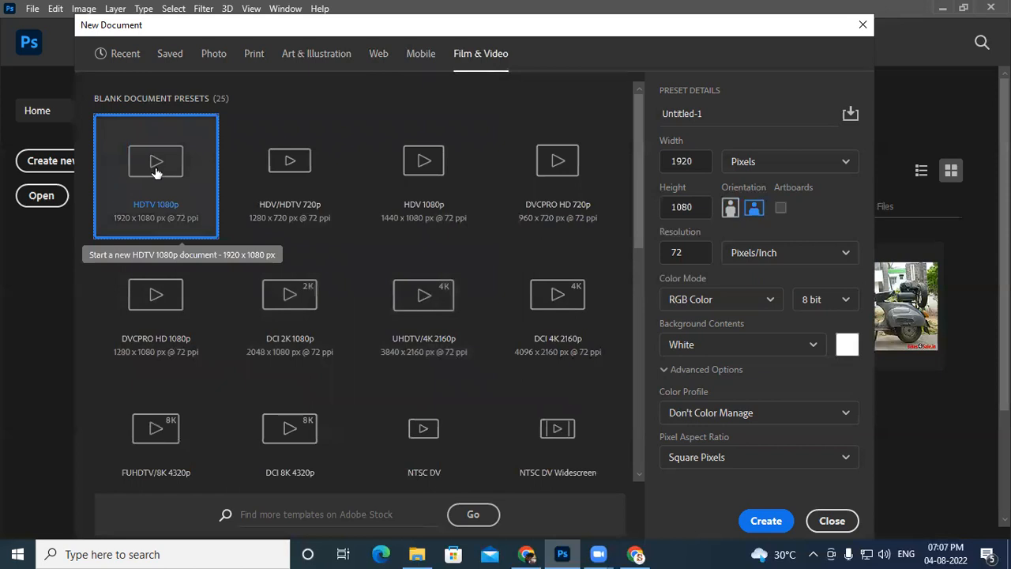
click(700, 160)
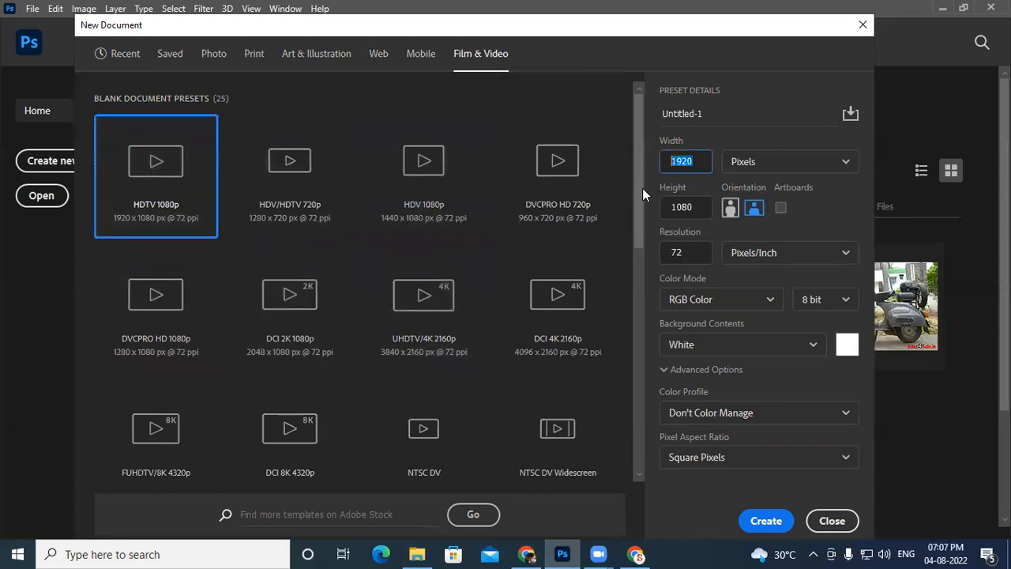
click(695, 208)
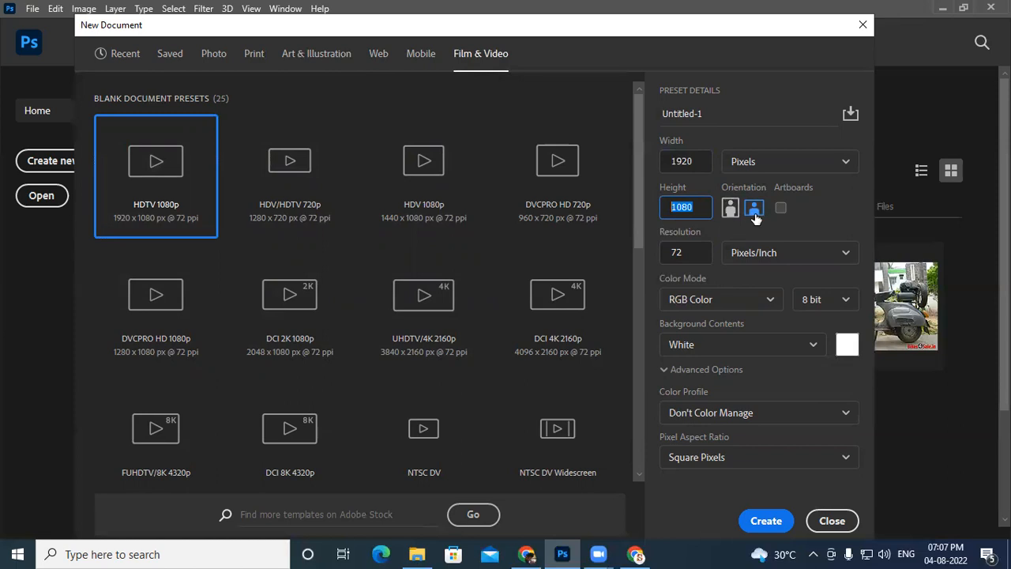
scroll(300, 298, down, 3)
scroll(301, 298, down, 5)
scroll(427, 351, up, 10)
Step: Compare the Print, Photo, Saved, Art & Illustration, Web and Mobile preset categories once more
click(260, 61)
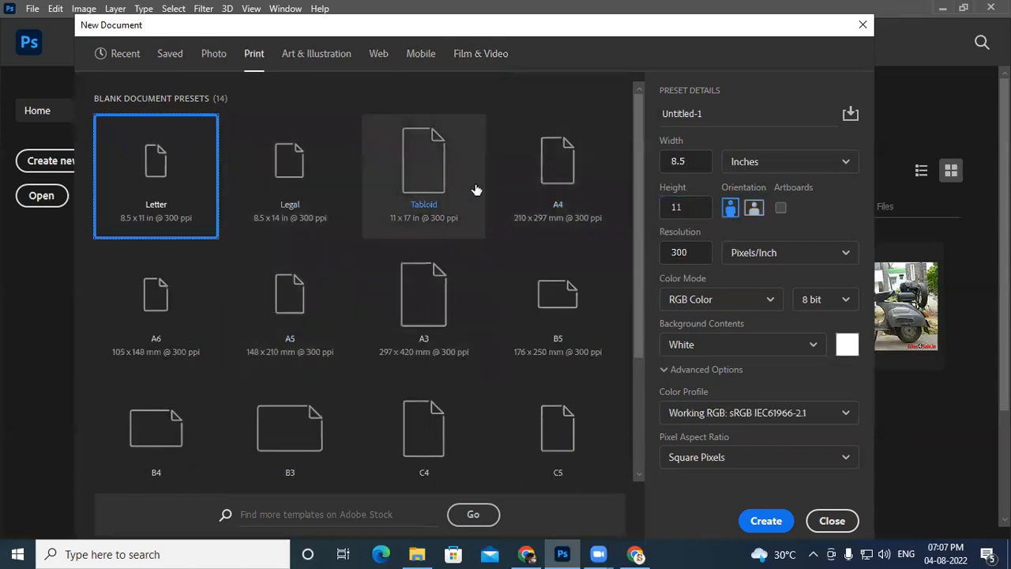
click(212, 57)
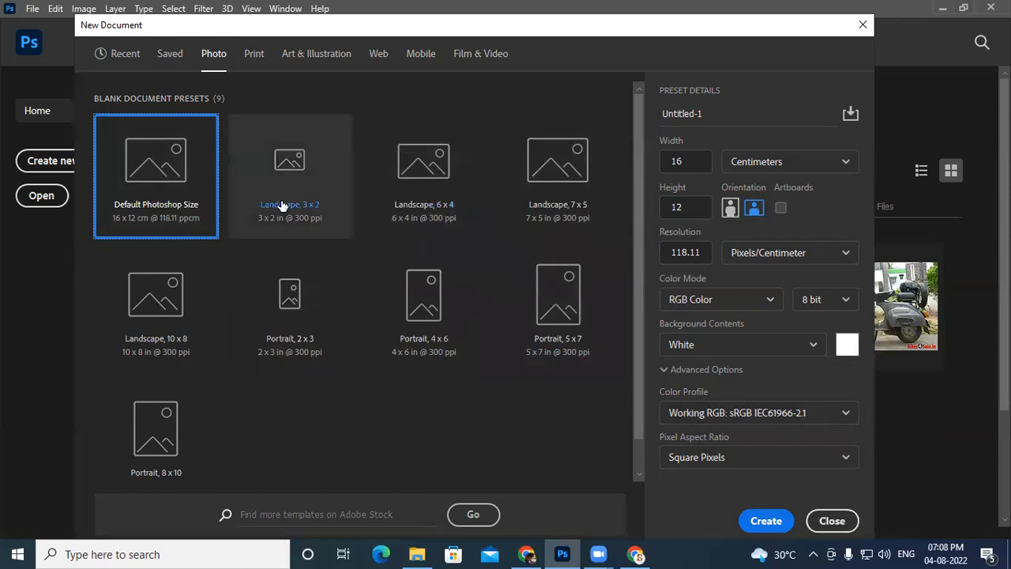
click(172, 53)
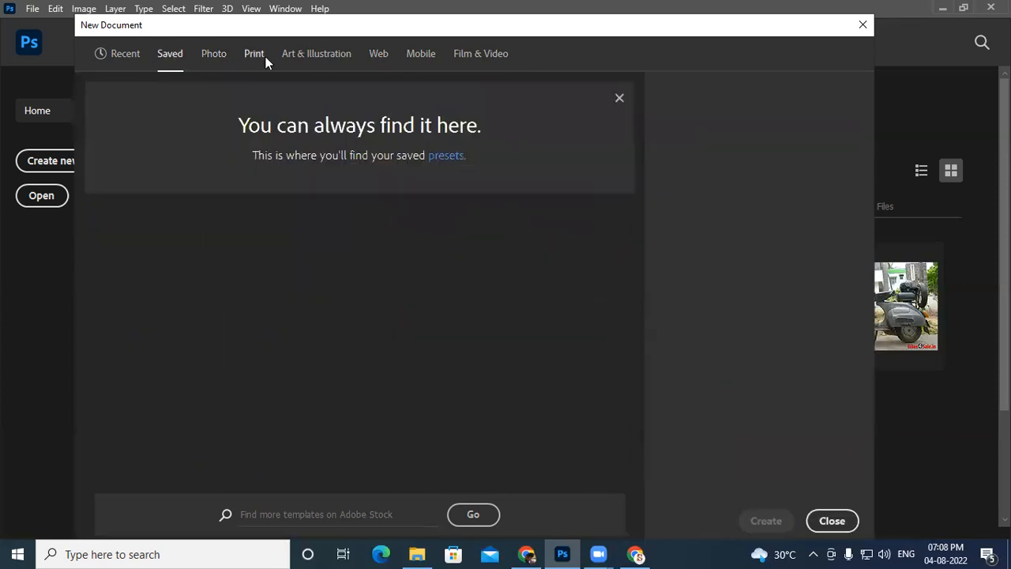
click(341, 55)
click(378, 54)
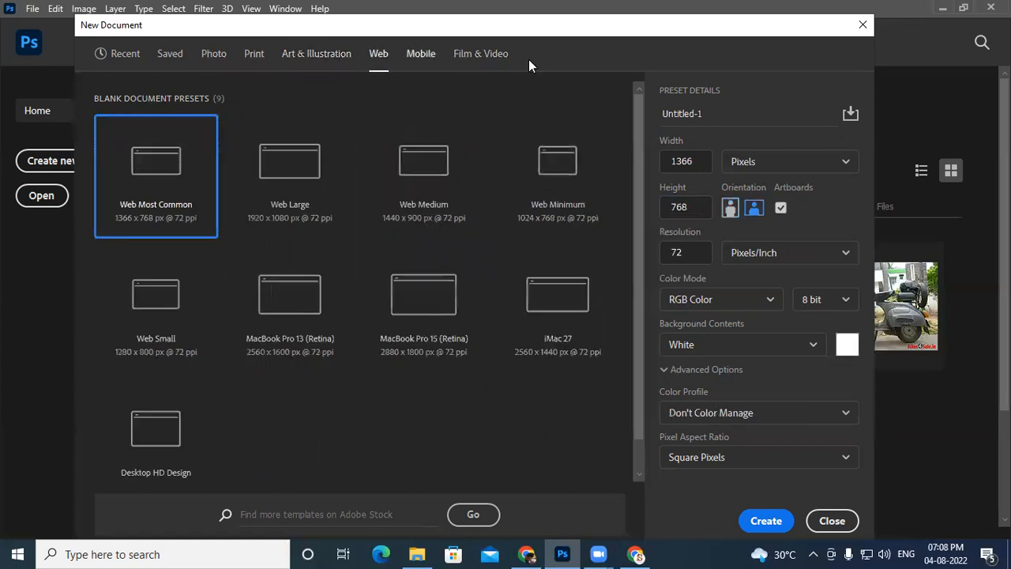
click(420, 54)
Step: Return to the Default Photoshop Size photo preset and change its color mode to CMYK Color
click(213, 54)
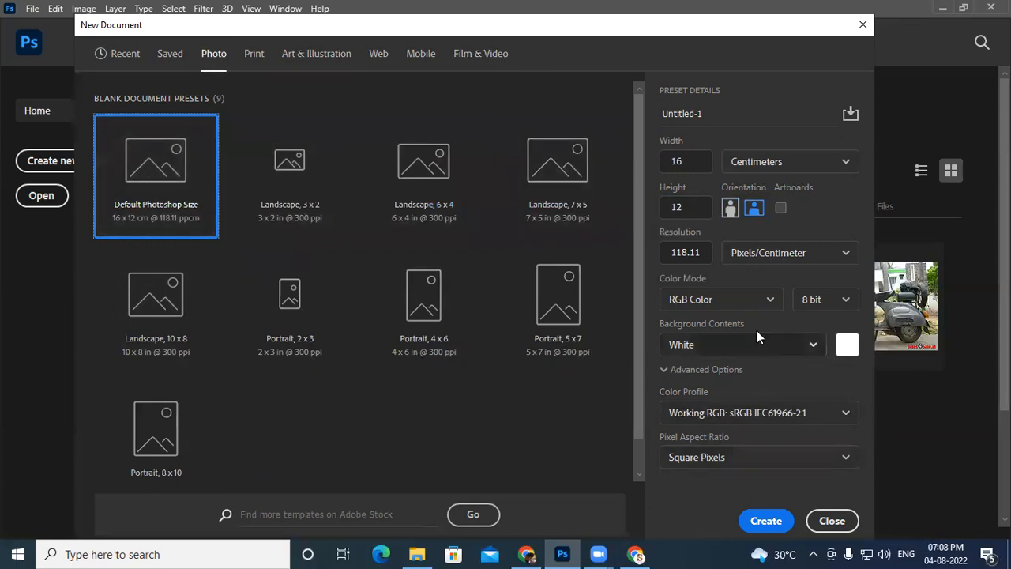
click(736, 302)
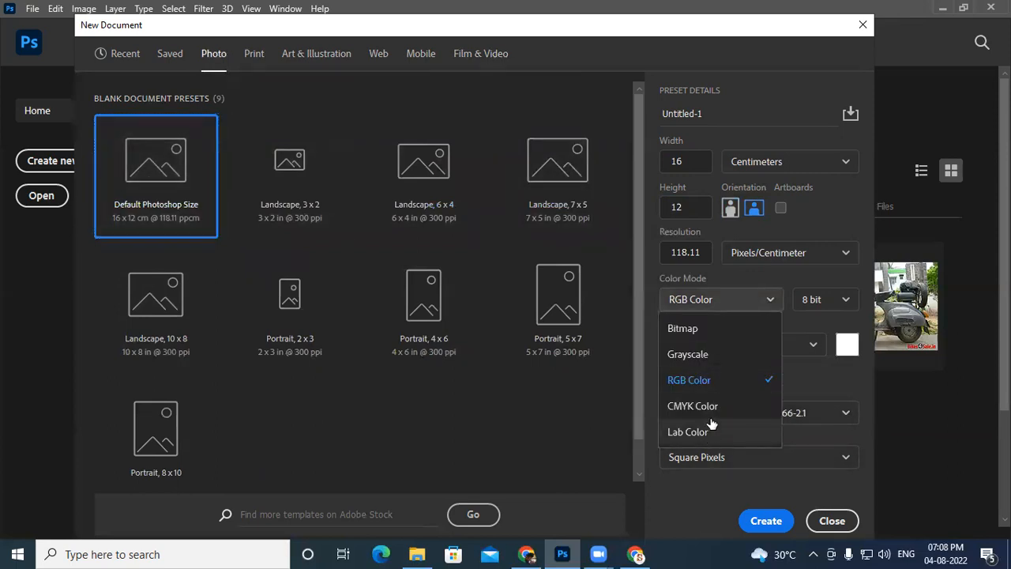
click(692, 382)
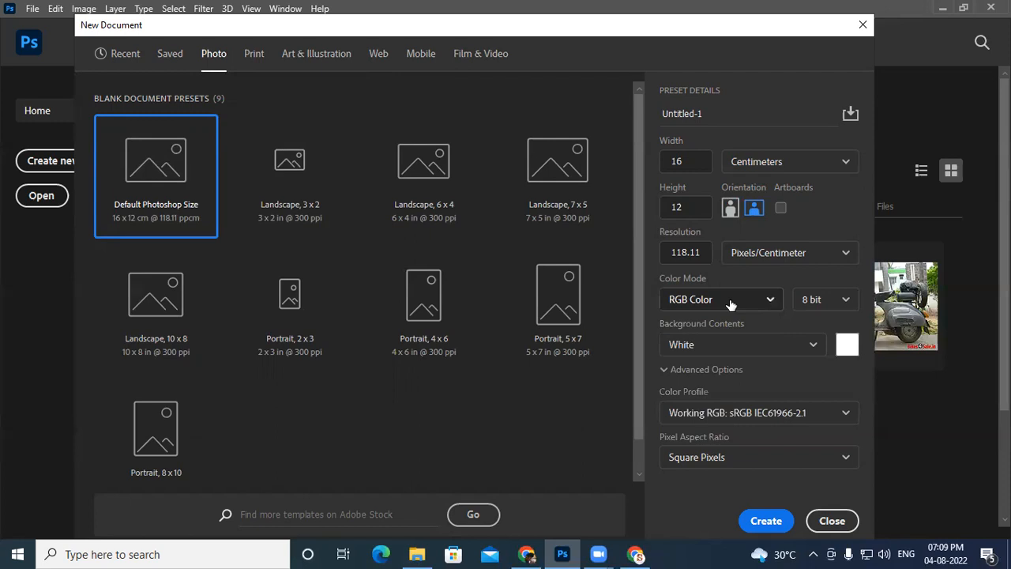
click(730, 300)
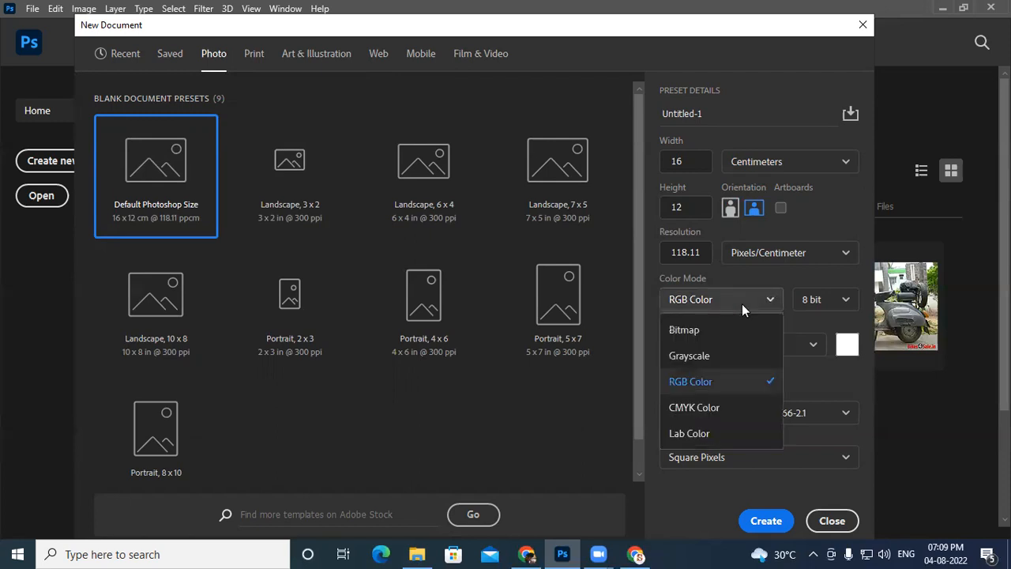
click(719, 408)
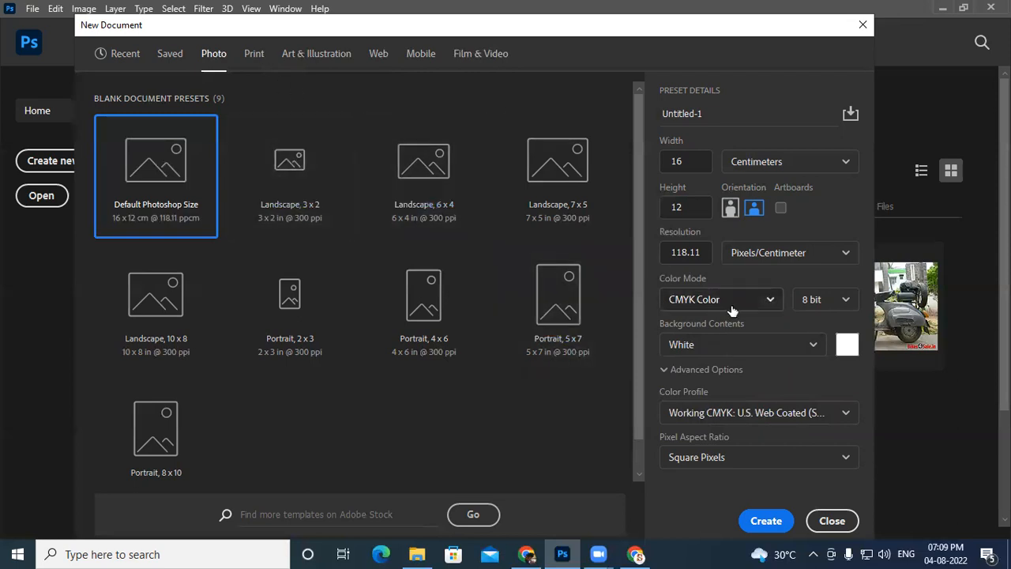
Step: Switch to the Letter print preset, try CMYK Color as its color mode, and set it back to RGB Color
click(253, 53)
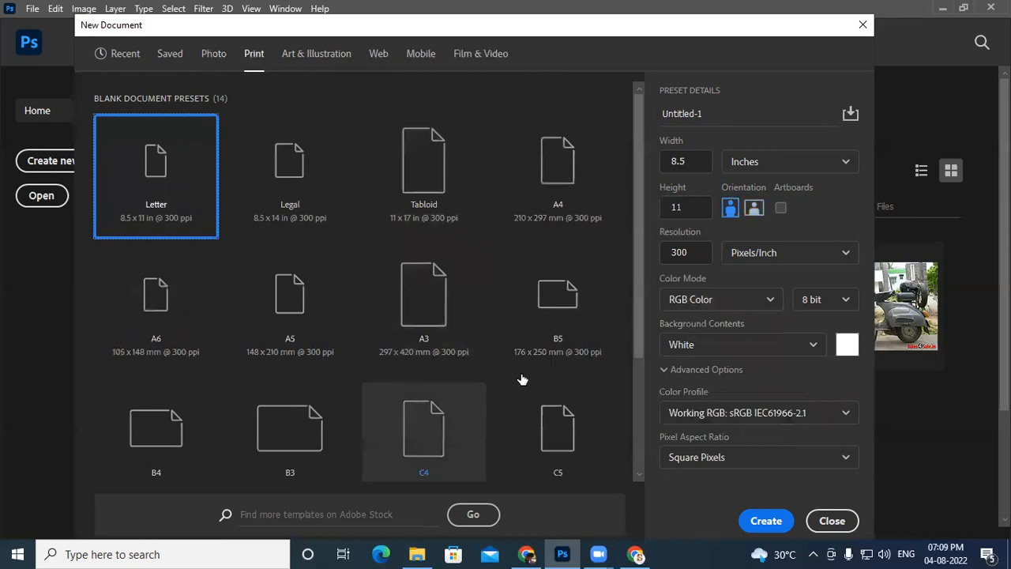
click(728, 305)
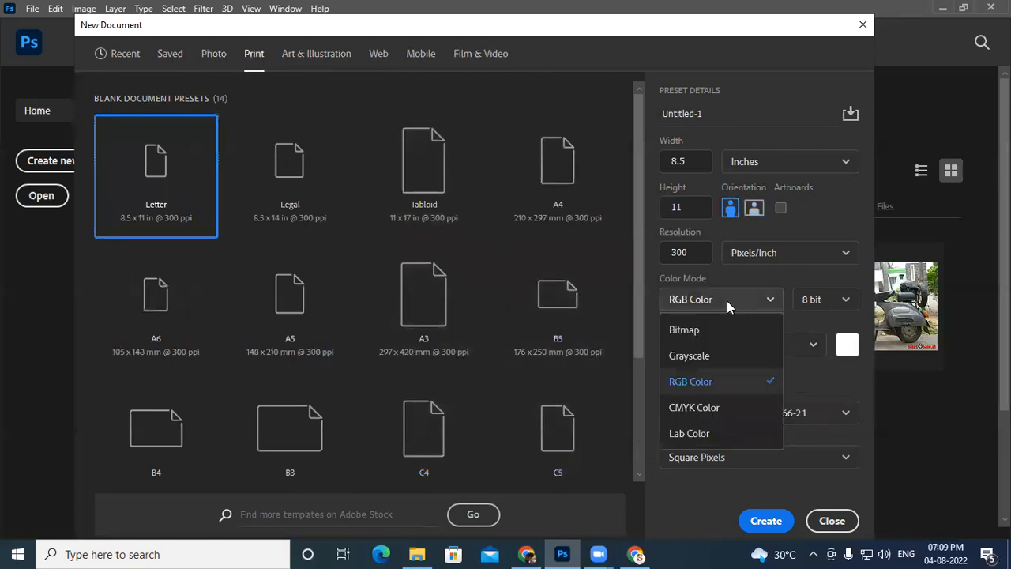
click(699, 410)
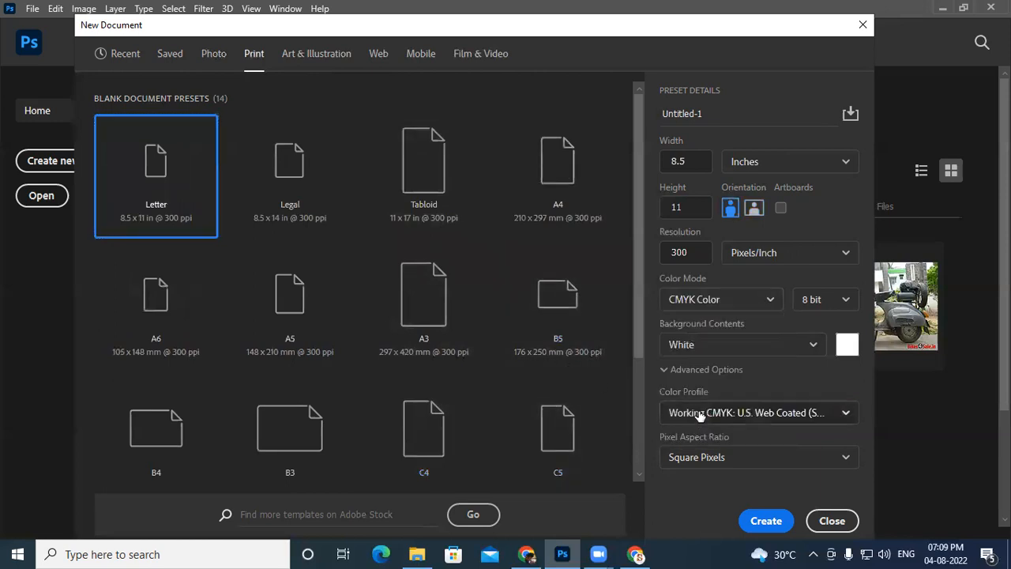
click(697, 307)
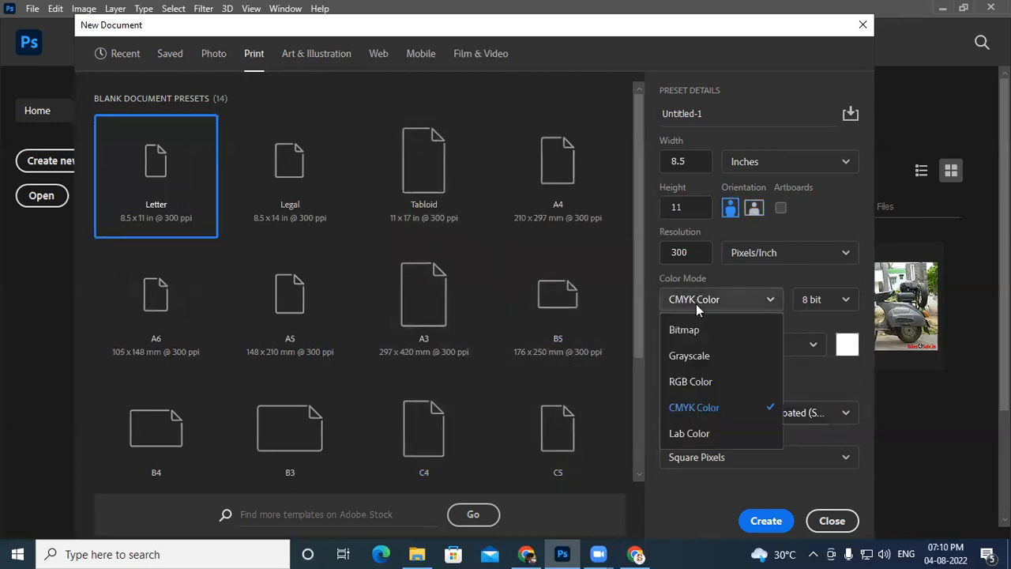
click(688, 383)
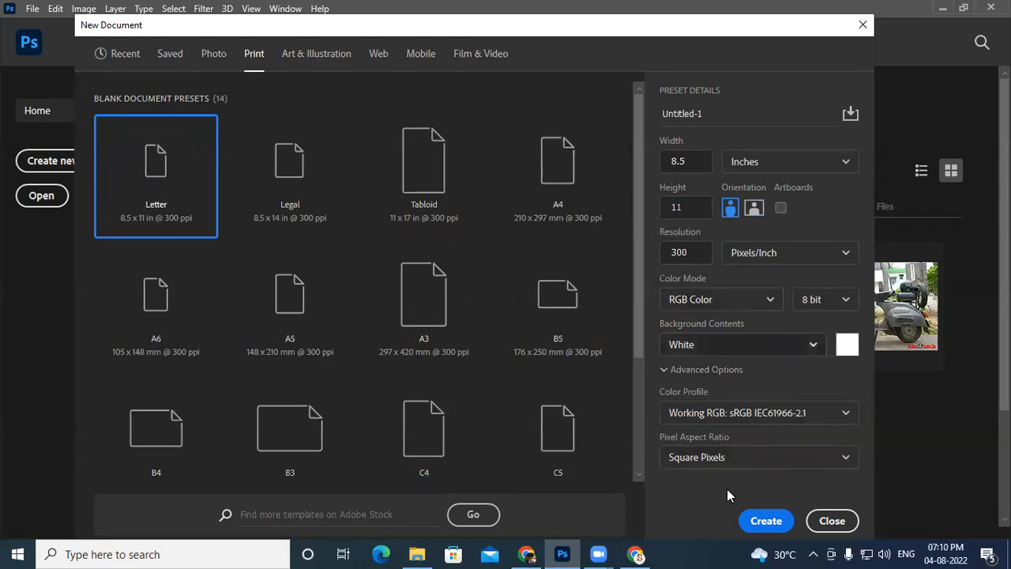
Step: Create the new document from the Letter print preset in RGB Color
click(747, 520)
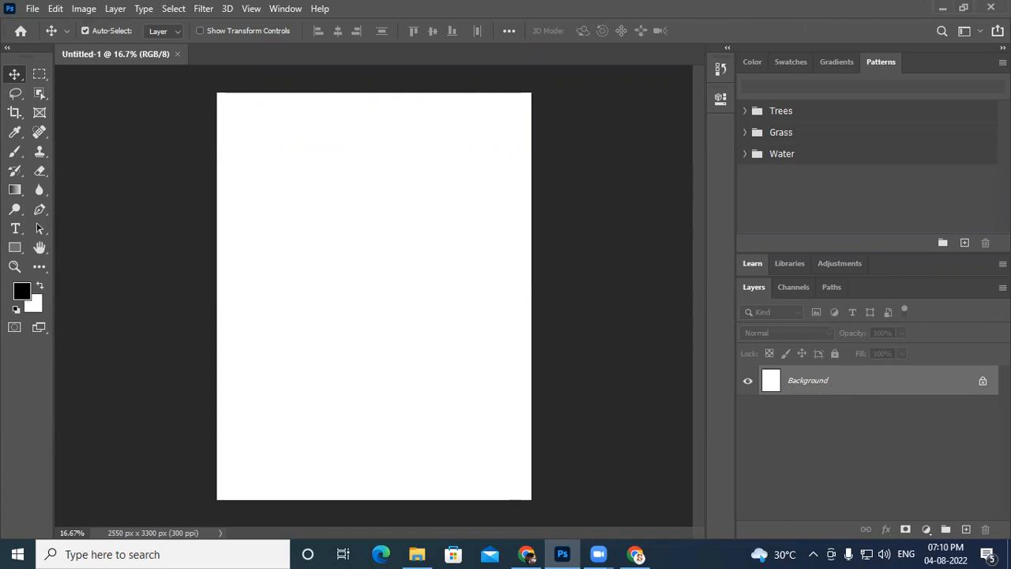
Step: Unlock the Background layer and shift it, undo that, and try to move the locked background instead
click(983, 384)
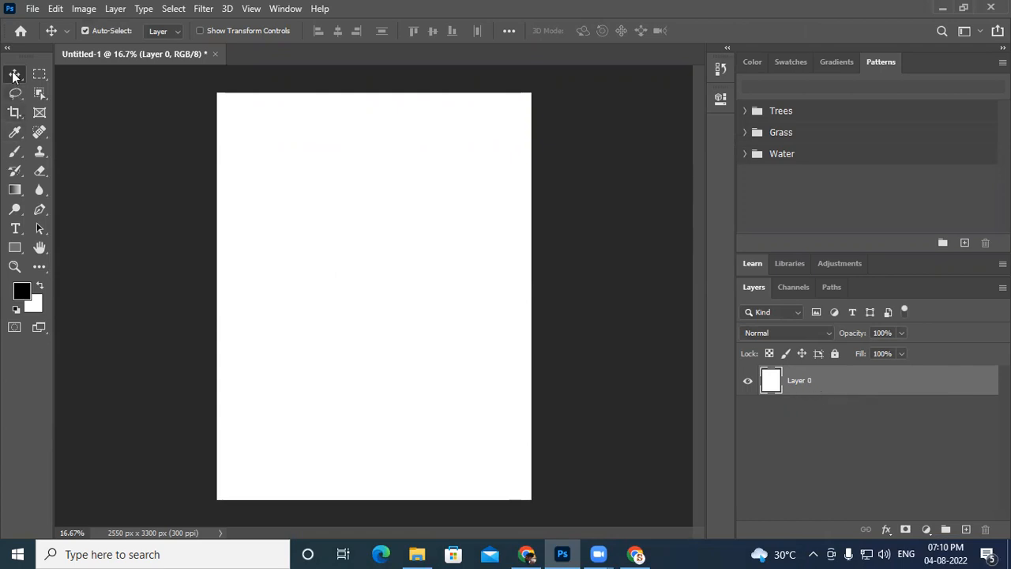
mouse_move(438, 275)
mouse_down()
mouse_move(429, 268)
mouse_move(506, 287)
mouse_move(393, 250)
mouse_move(466, 311)
mouse_move(449, 283)
mouse_up()
key(ctrl+z)
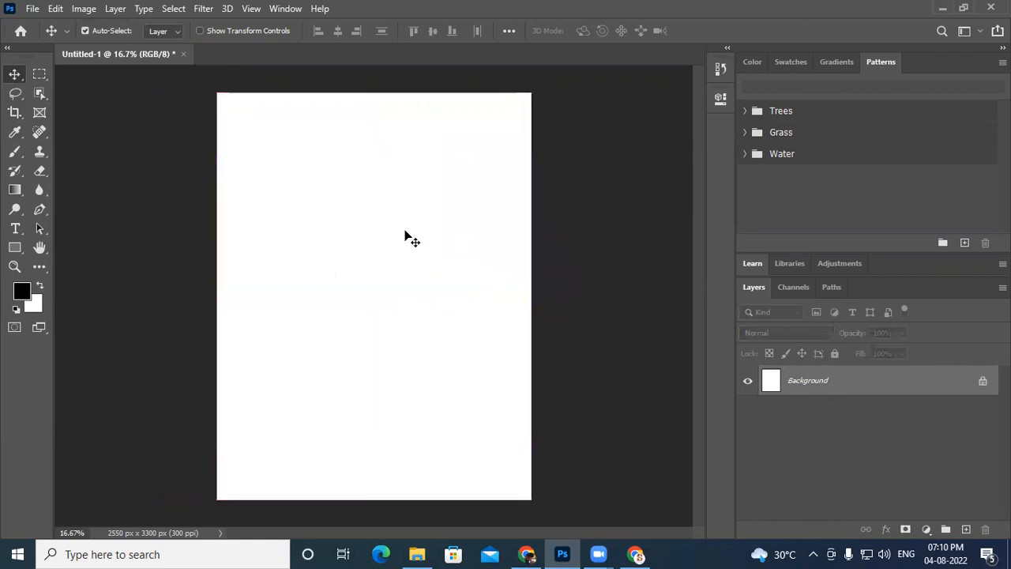
drag(390, 235, 431, 296)
click(655, 250)
Step: Undock the Untitled-1 document into a floating window and place it in the middle of the workspace
drag(124, 56, 146, 124)
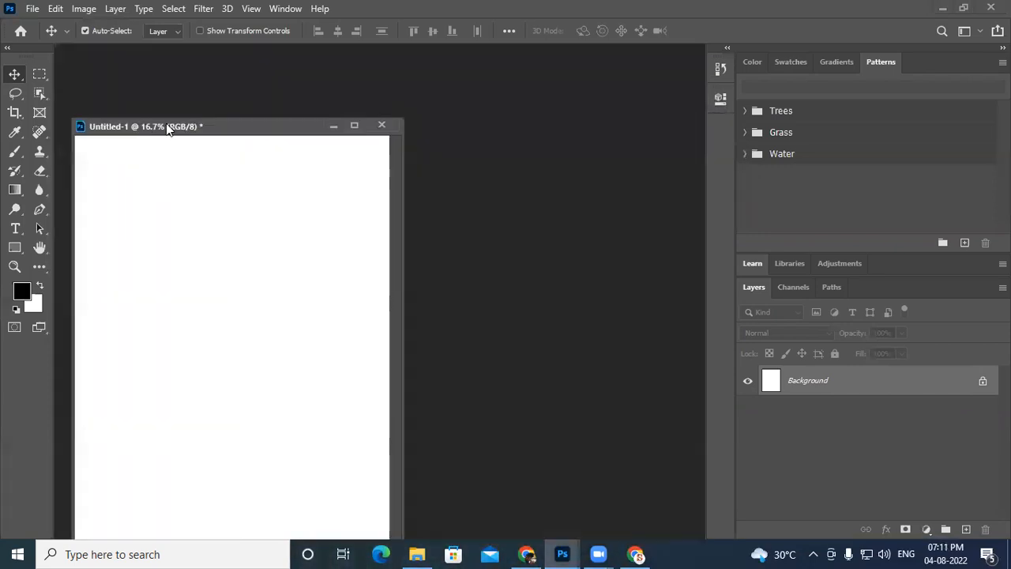
drag(265, 128, 515, 117)
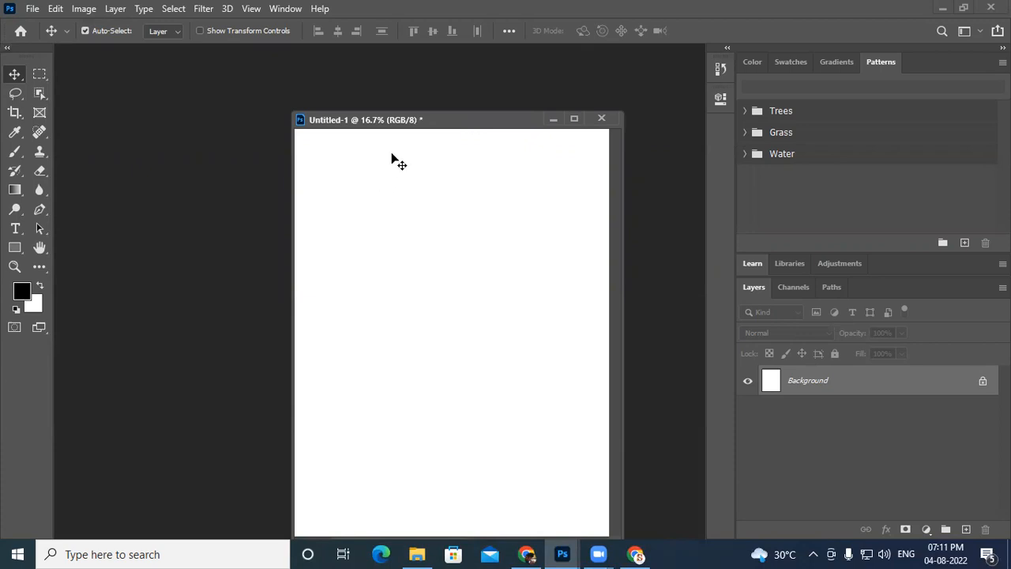
drag(405, 120, 443, 83)
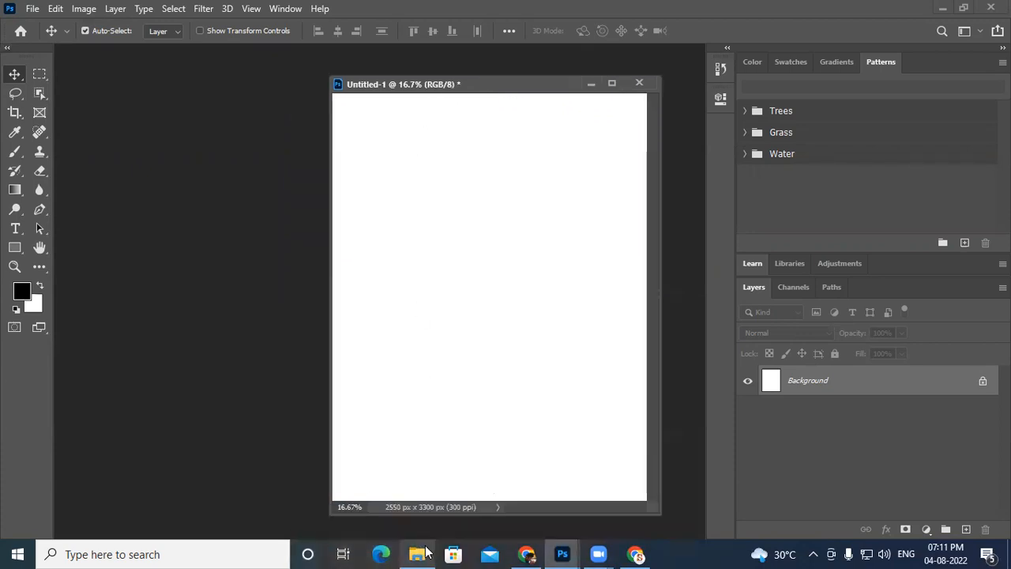
click(415, 494)
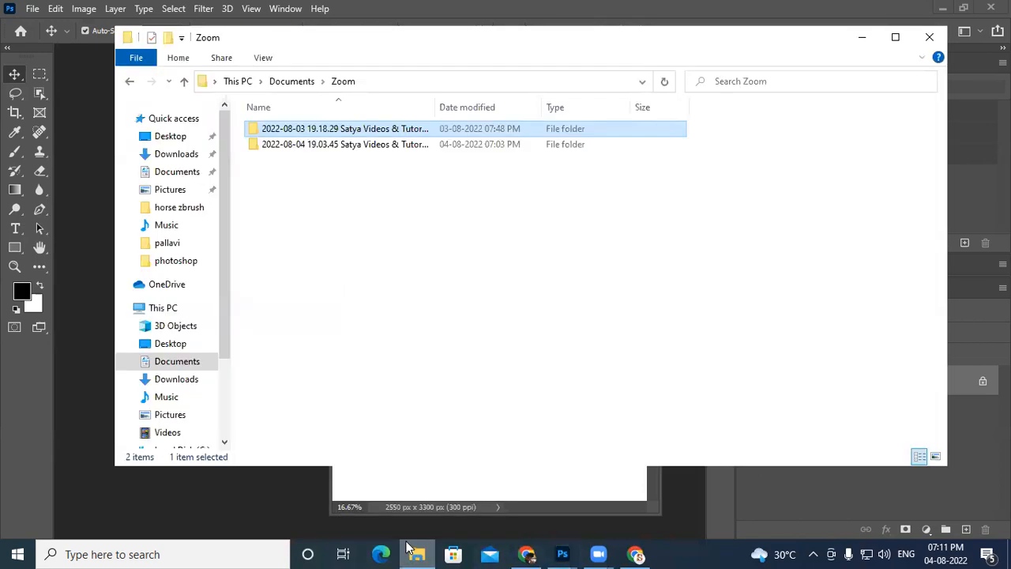
click(862, 37)
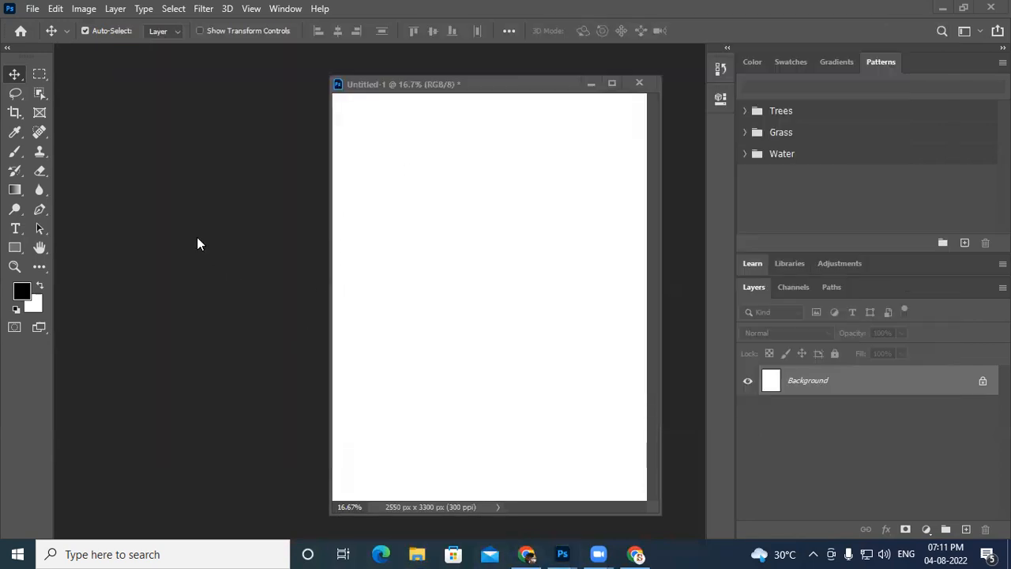
key(ctrl+o)
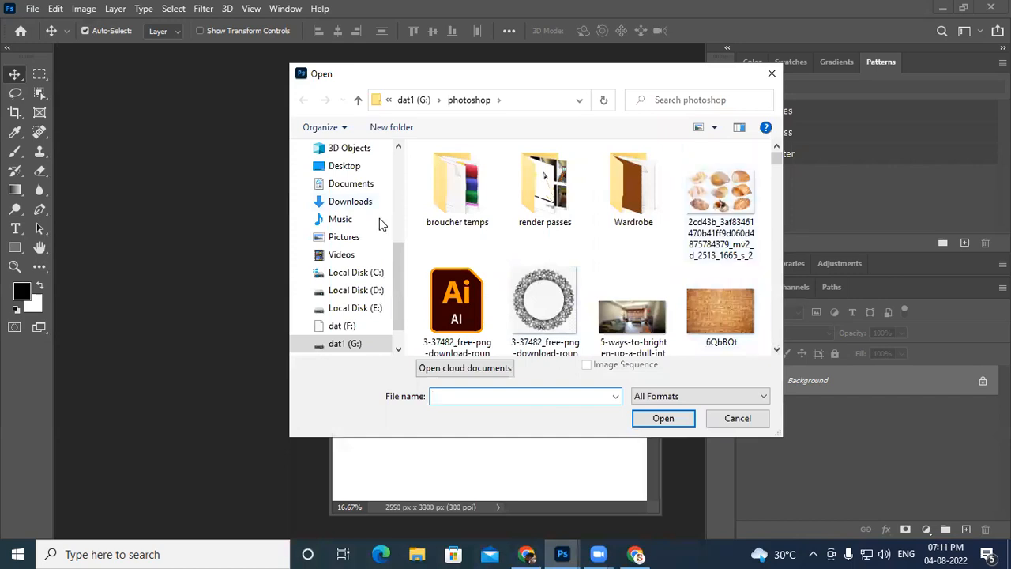
scroll(658, 250, down, 1)
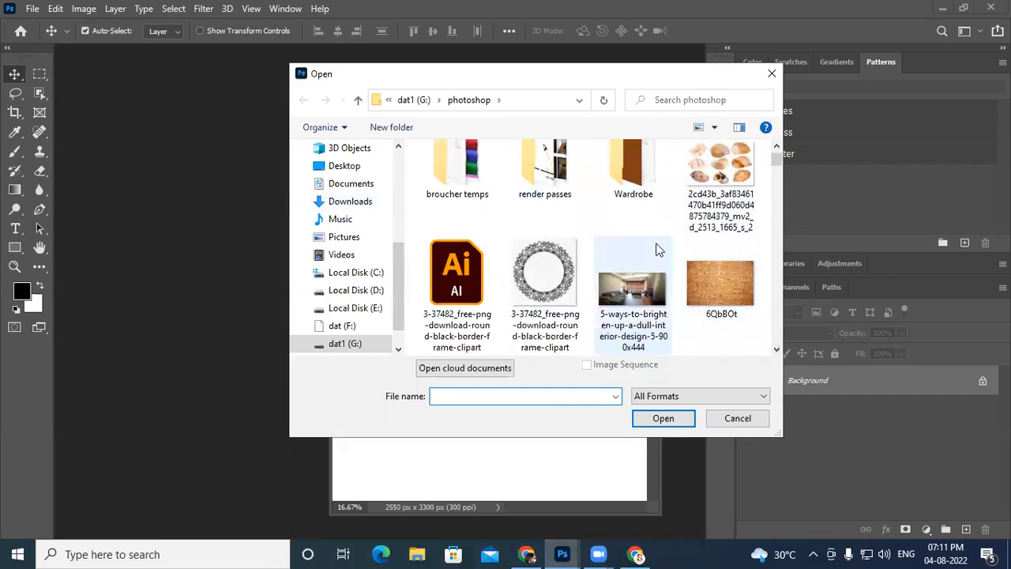
scroll(658, 250, down, 3)
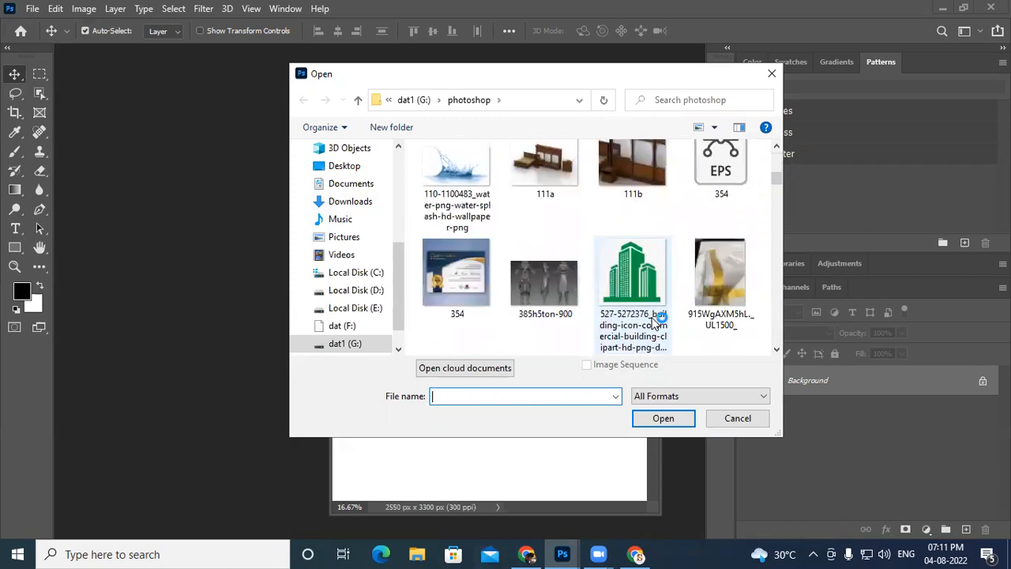
scroll(647, 316, down, 1)
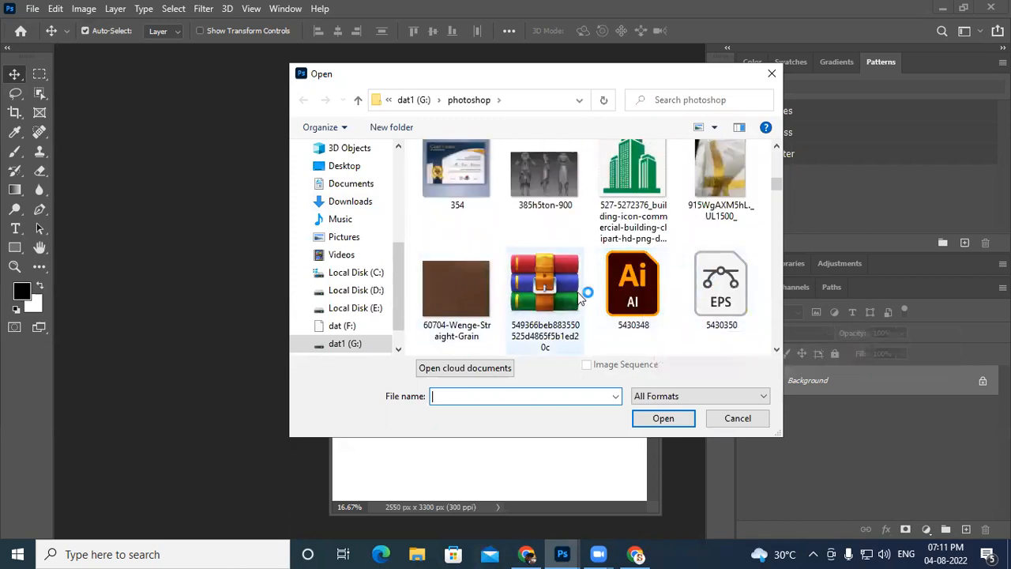
scroll(576, 296, down, 1)
scroll(598, 320, down, 2)
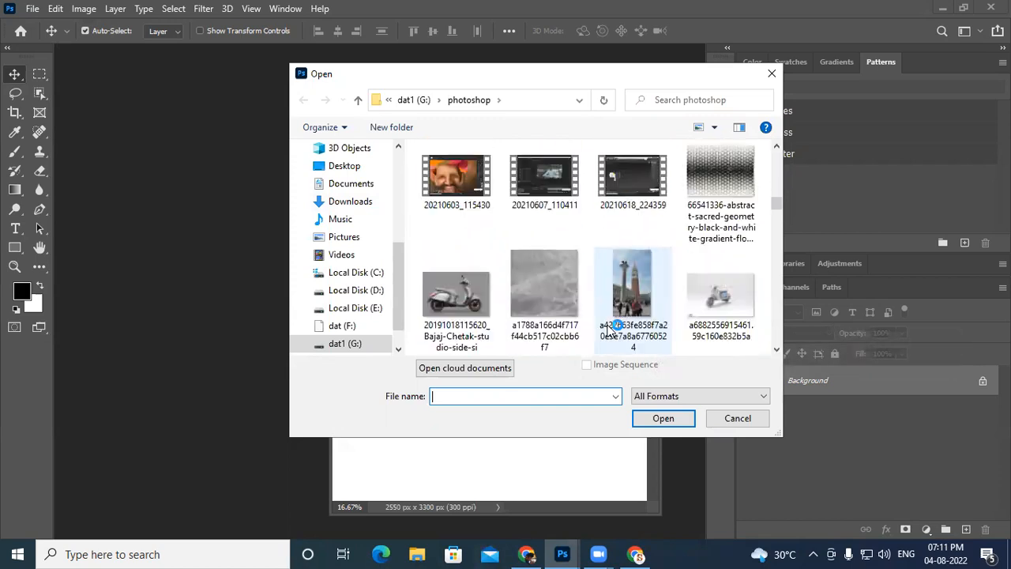
click(456, 300)
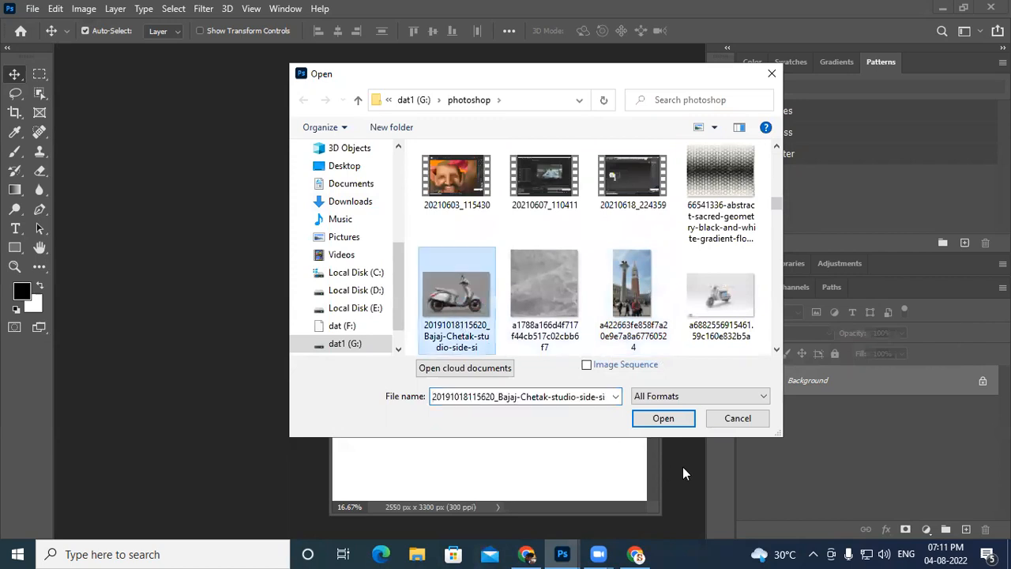
click(662, 420)
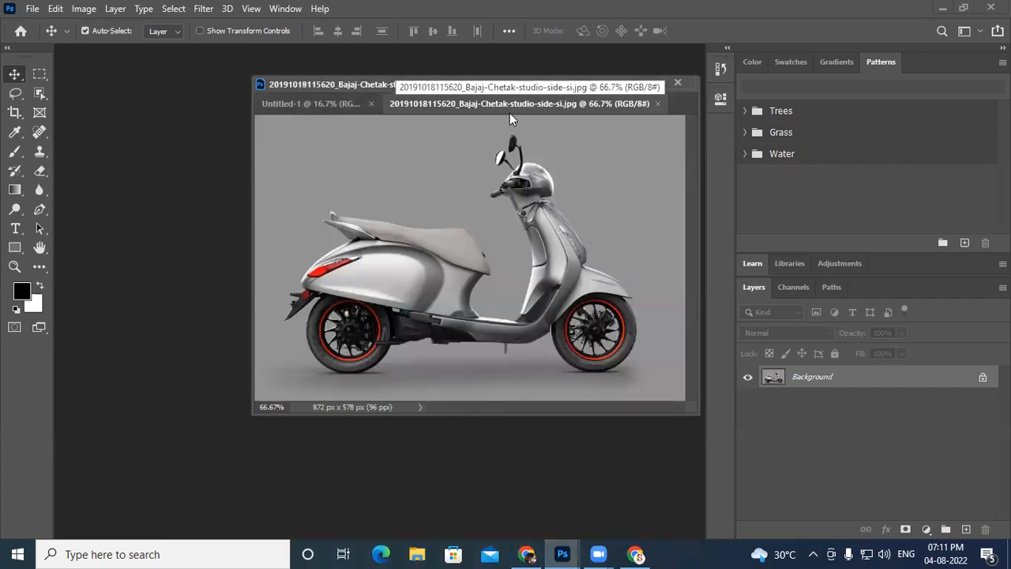
Step: Switch back and forth between the Untitled-1 and scooter image documents to compare them
click(302, 104)
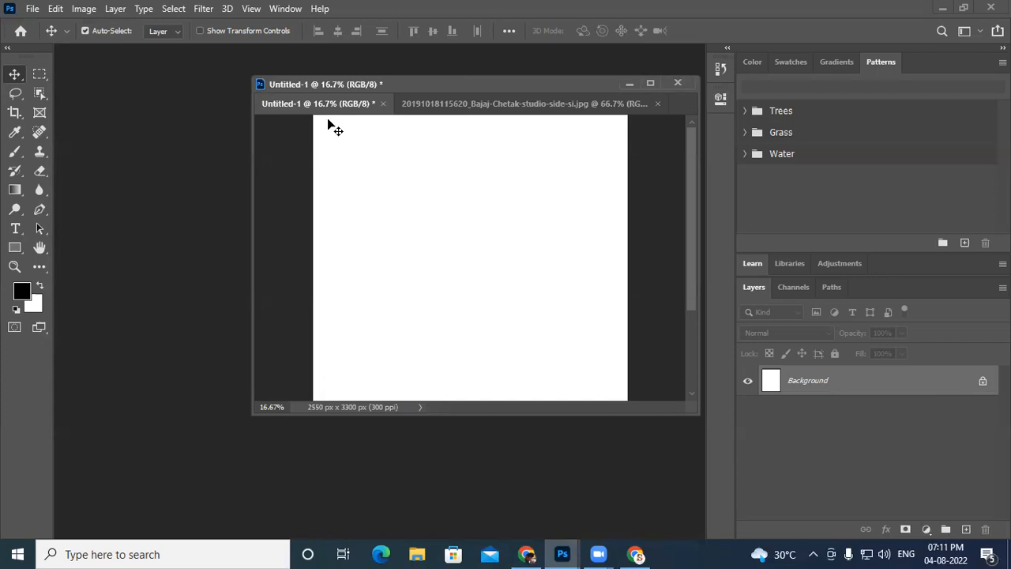
click(472, 106)
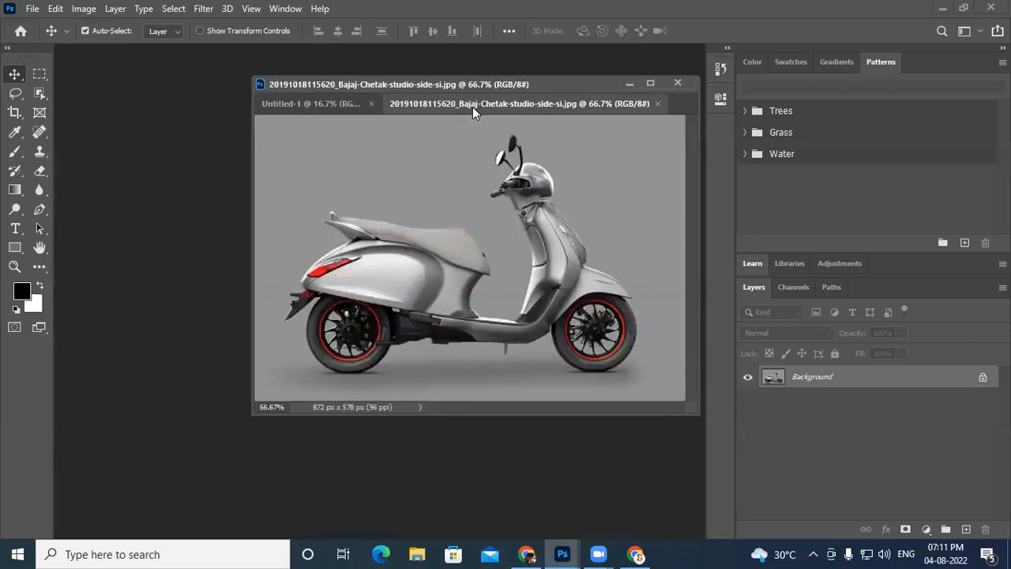
click(335, 102)
click(431, 106)
click(303, 101)
Step: Move and widen the floating window that holds both documents
drag(408, 93, 340, 119)
drag(603, 132, 748, 129)
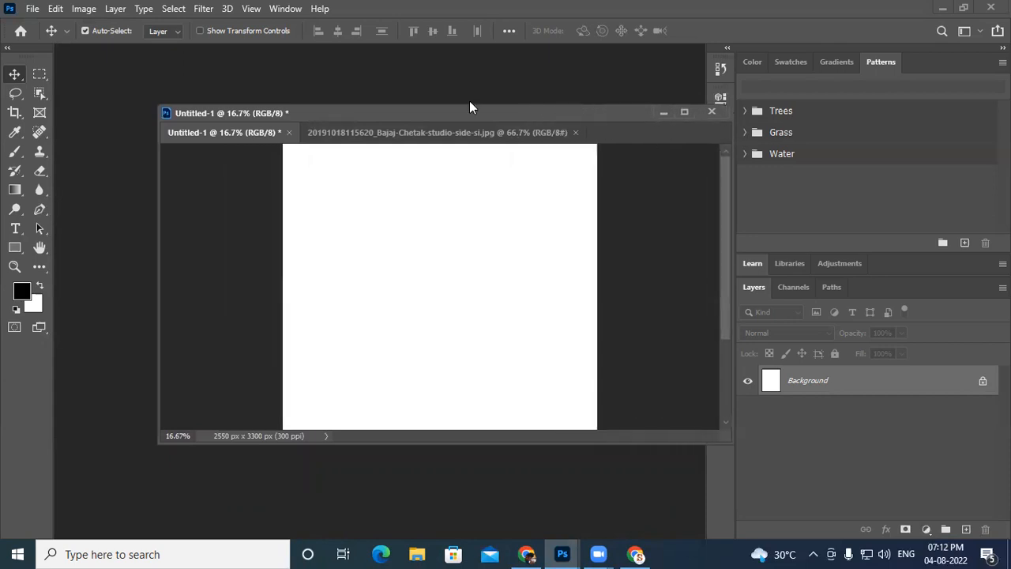
drag(442, 112, 410, 99)
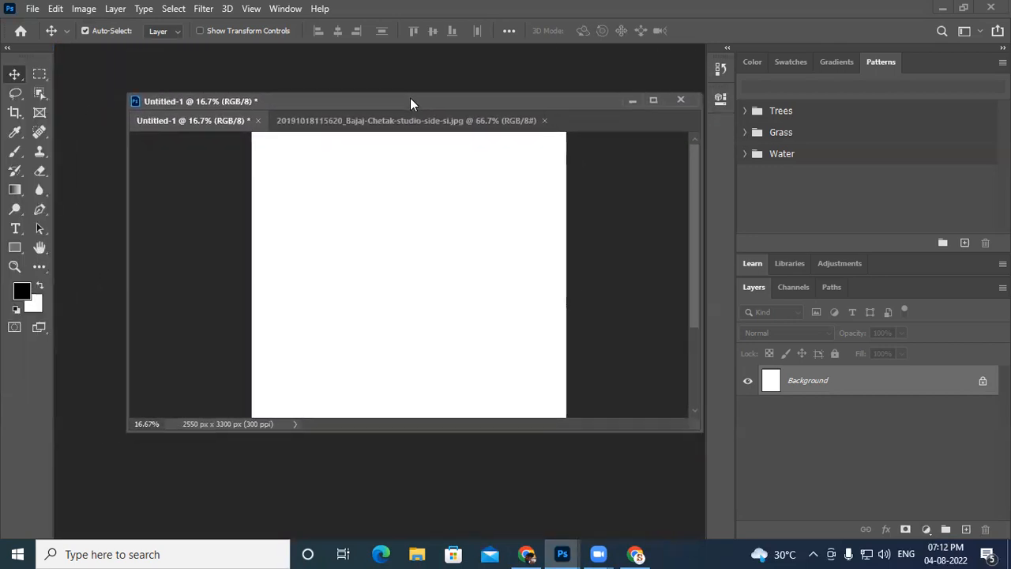
Step: Separate the scooter image into its own floating window and arrange it beside the Untitled-1 window
drag(342, 123, 669, 167)
drag(503, 97, 447, 84)
drag(677, 170, 727, 115)
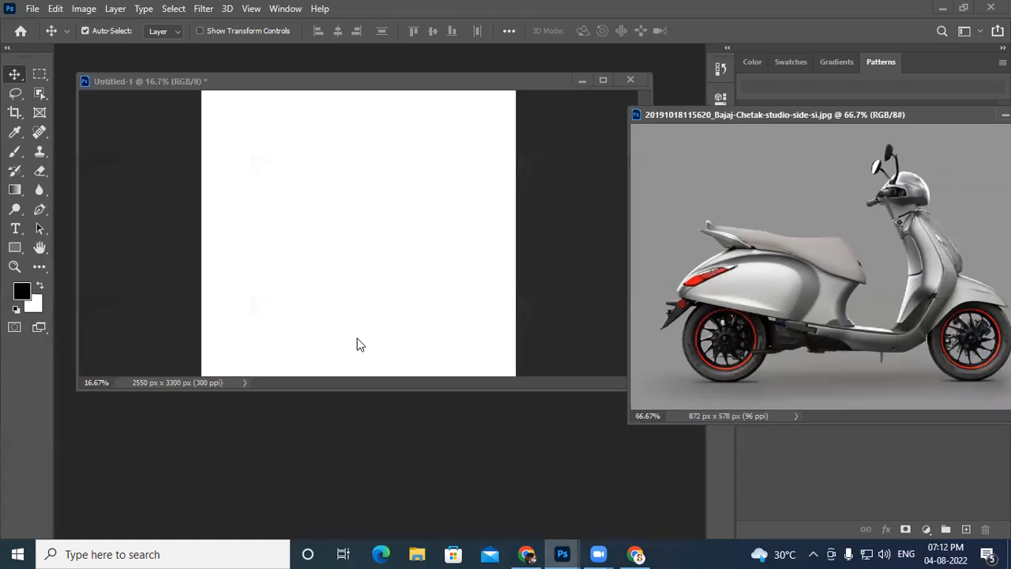
drag(720, 115, 614, 137)
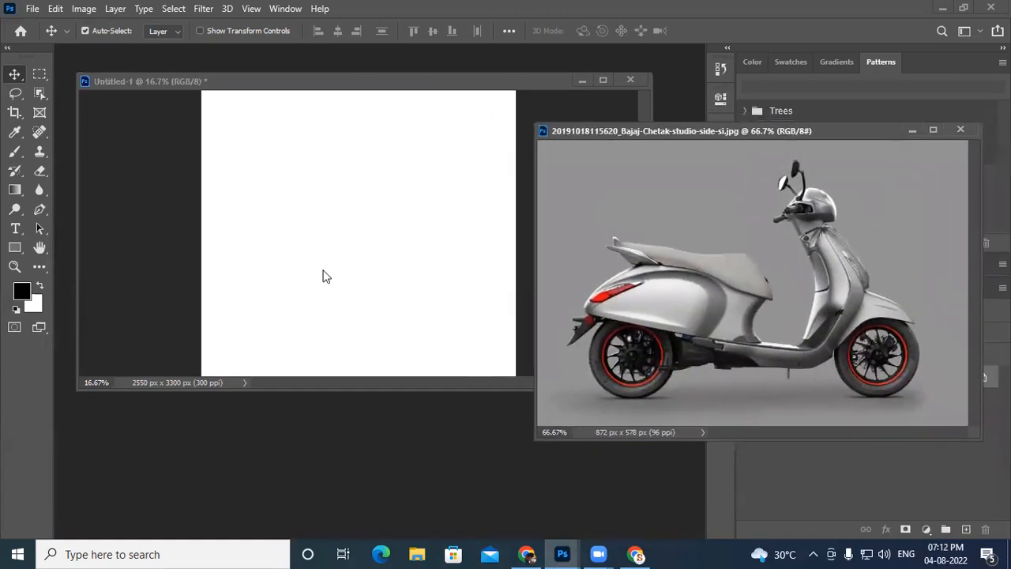
click(383, 247)
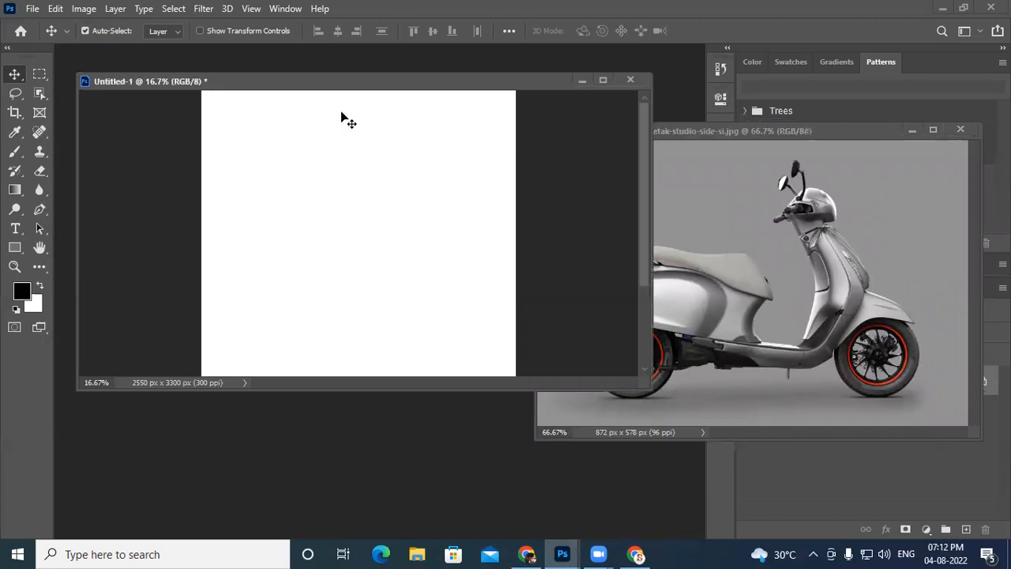
mouse_move(355, 80)
mouse_down()
mouse_move(332, 120)
mouse_move(349, 87)
mouse_up()
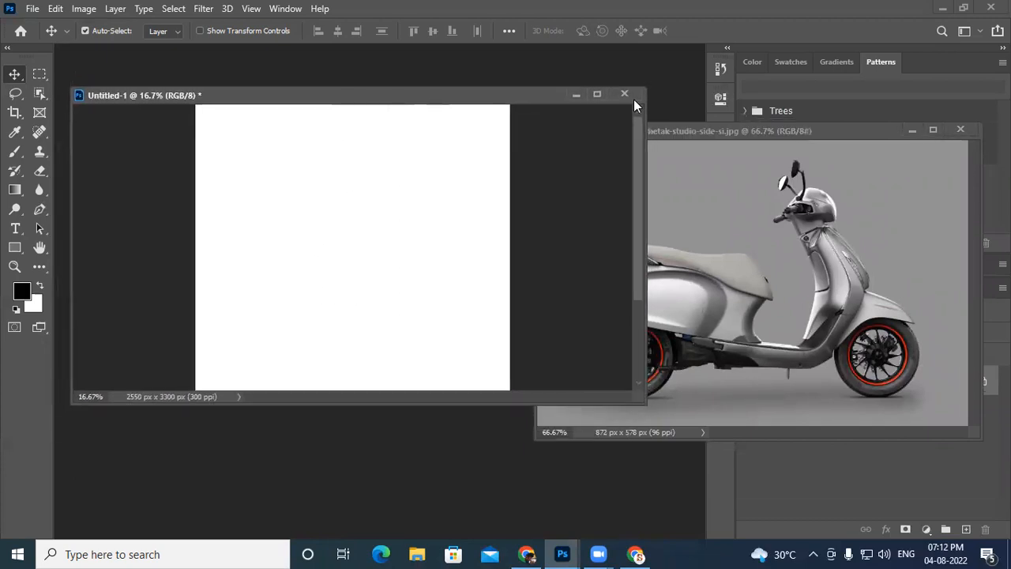
Step: Minimize the scooter image window and restore it to the workspace
click(910, 130)
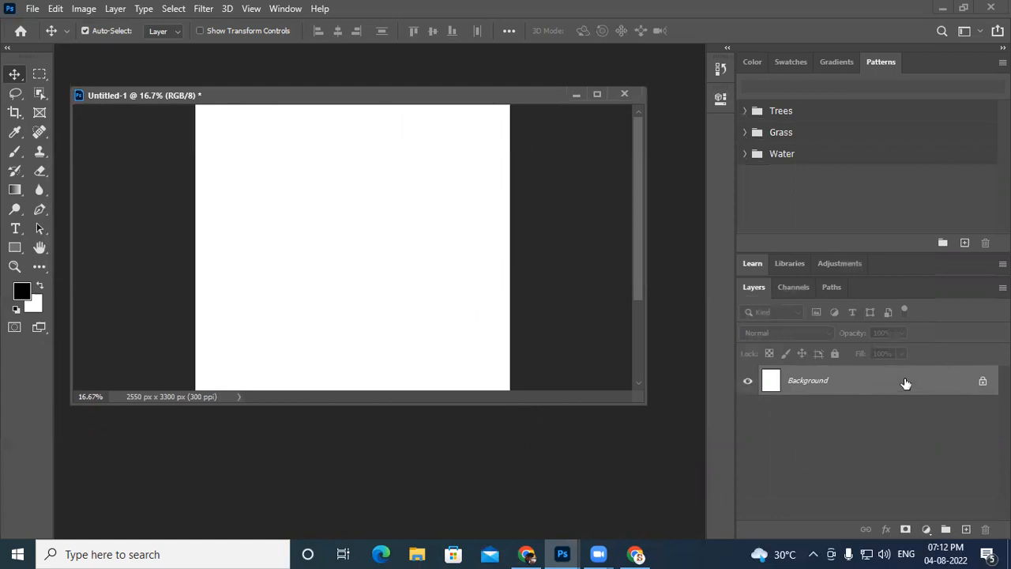
click(638, 554)
click(561, 551)
mouse_move(564, 548)
click(680, 509)
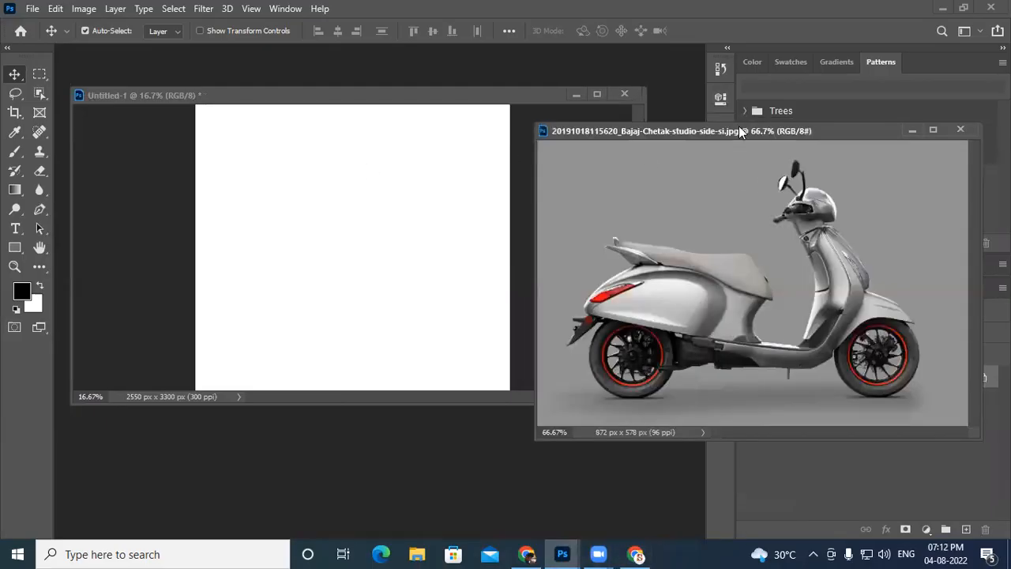
Step: Place the scooter window over the lower part of Untitled-1 and copy the scooter image onto the blank page
drag(741, 134, 367, 259)
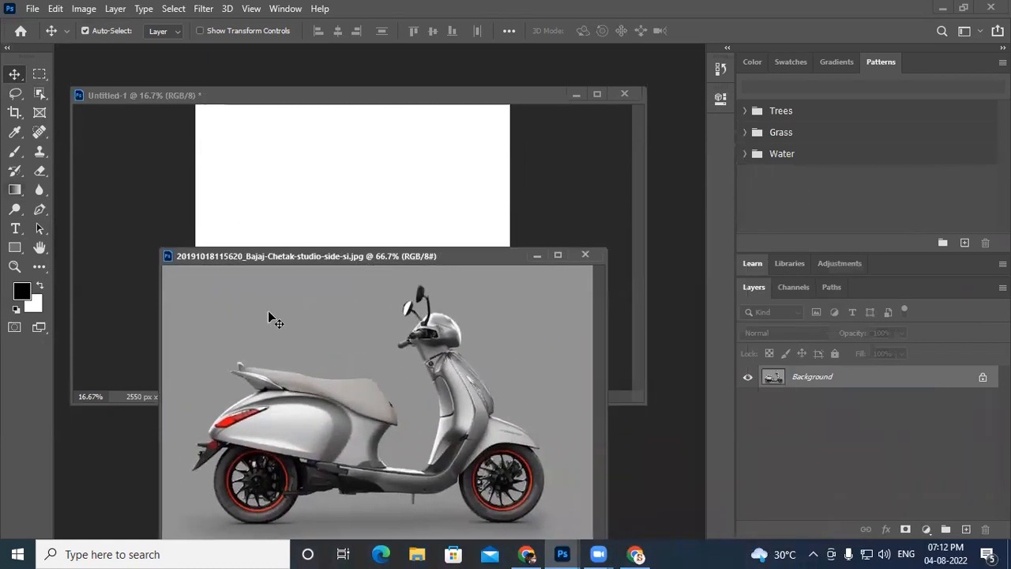
drag(393, 417, 348, 211)
drag(354, 203, 356, 241)
click(395, 475)
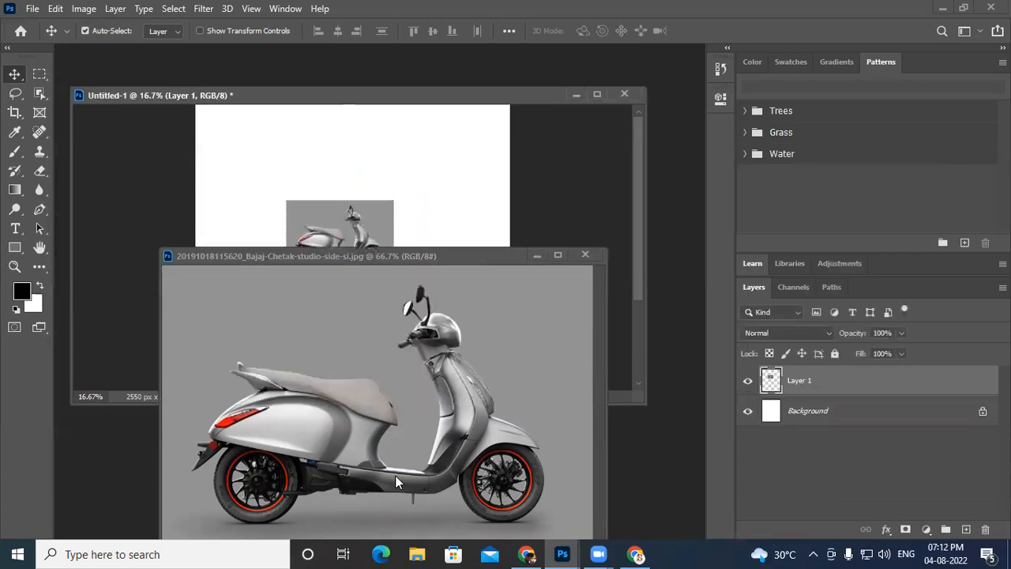
Step: Move the copied scooter slightly on the Untitled-1 page and close the original scooter image document
click(354, 213)
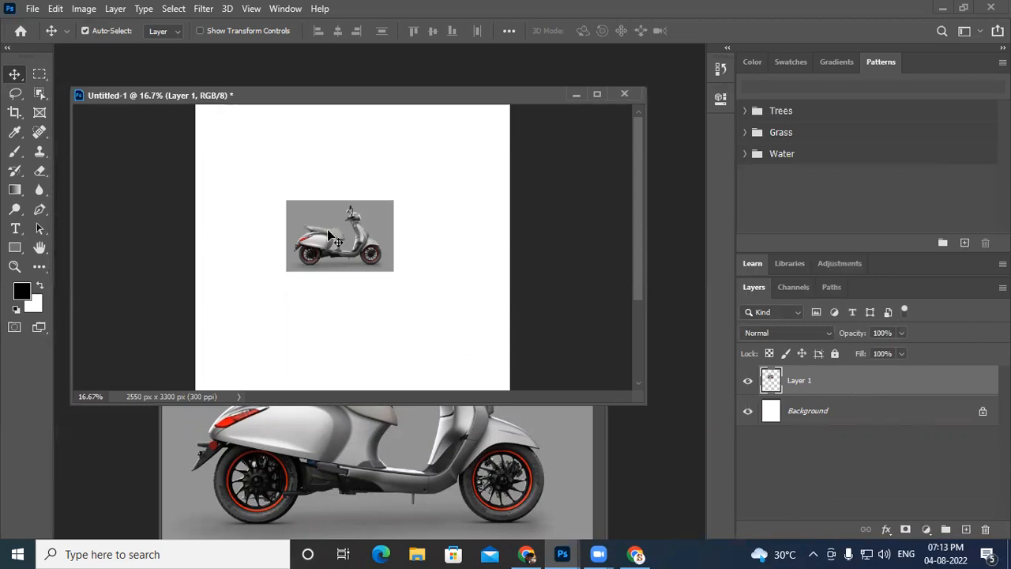
mouse_move(327, 212)
mouse_down()
mouse_move(358, 216)
mouse_move(313, 249)
mouse_move(333, 219)
mouse_up()
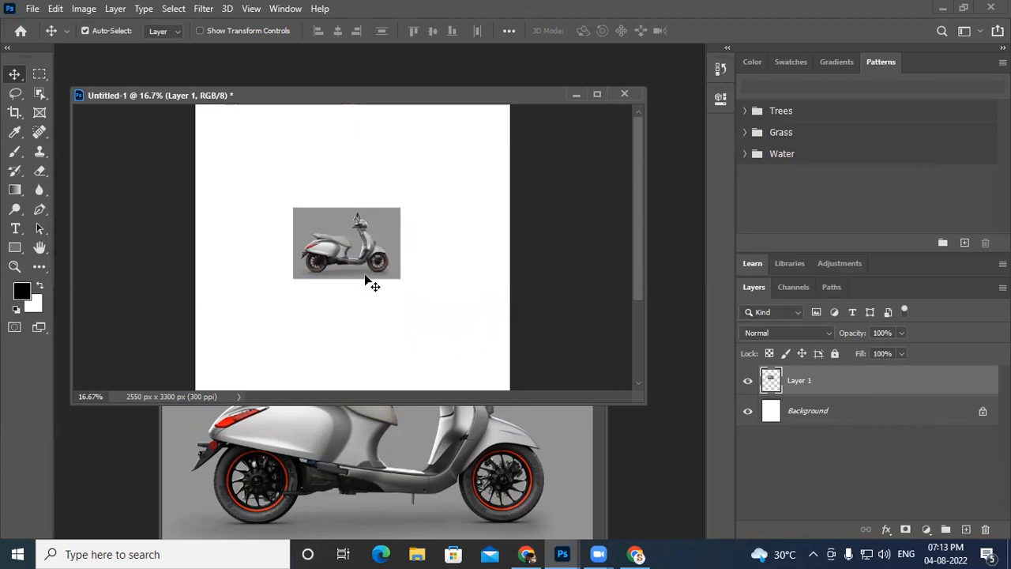
click(388, 445)
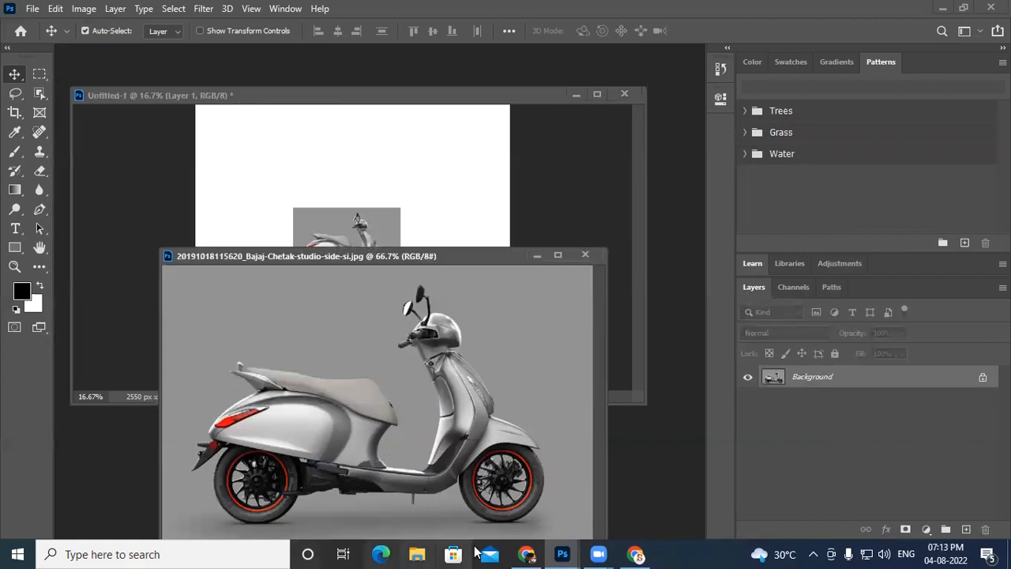
click(585, 254)
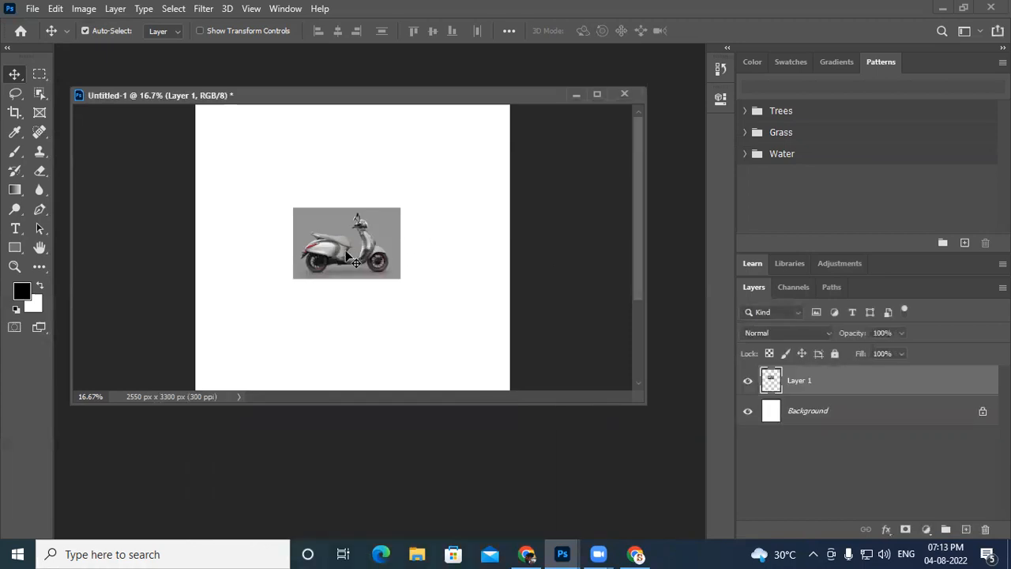
Step: Unlock the Background layer of Untitled-1 and delete it, leaving only the scooter layer
click(817, 421)
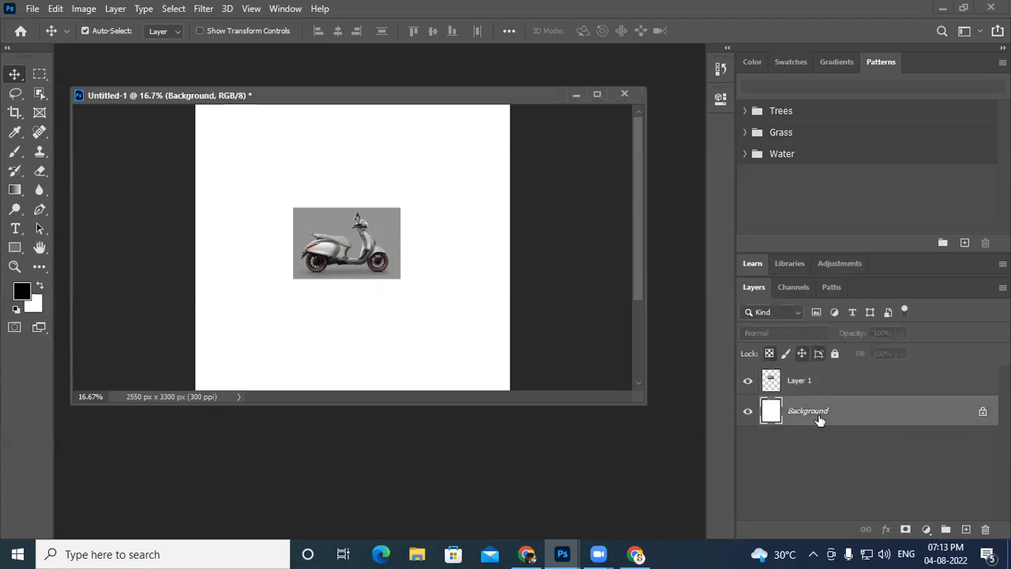
click(983, 414)
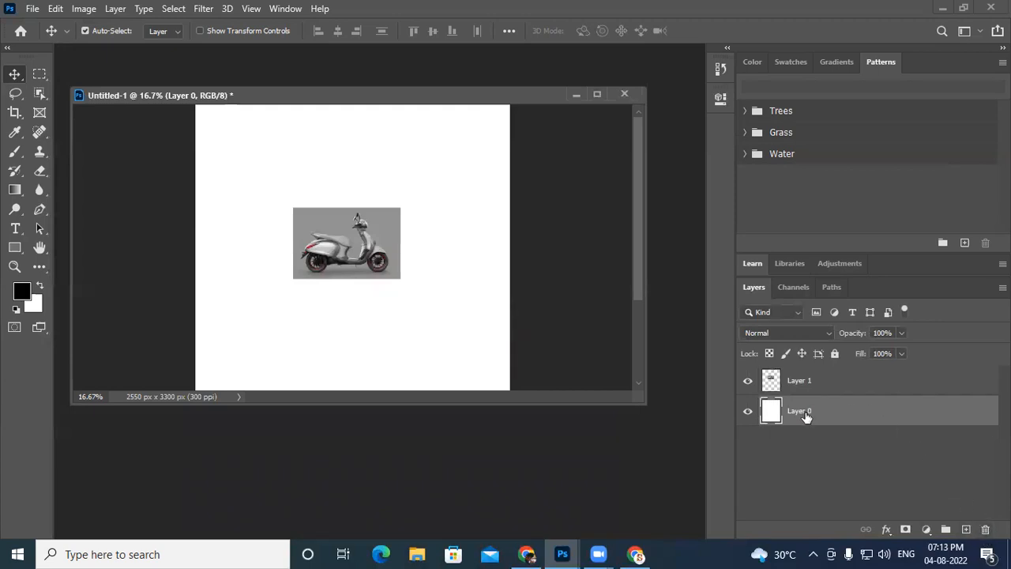
key(Delete)
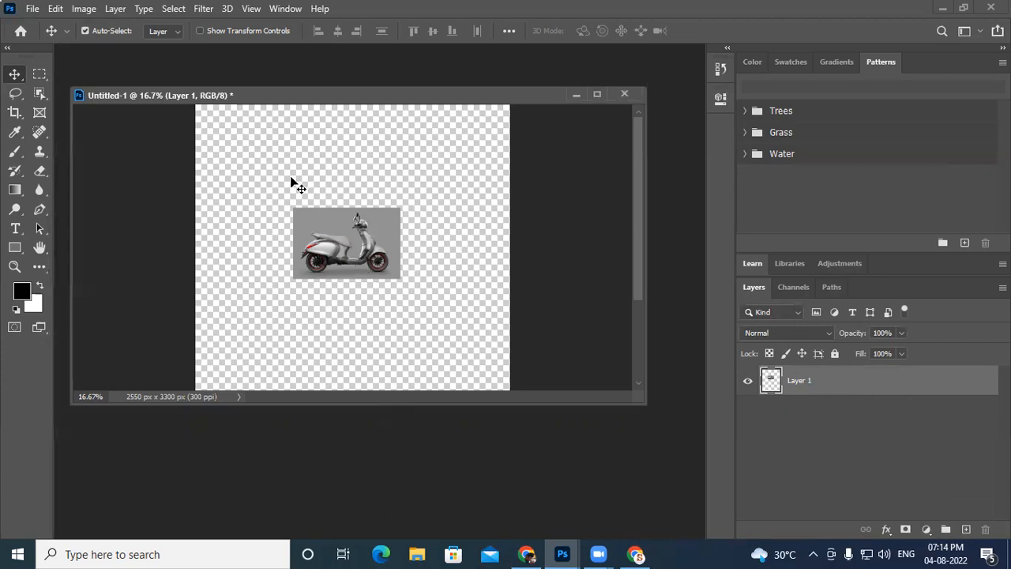
scroll(315, 209, up, 11)
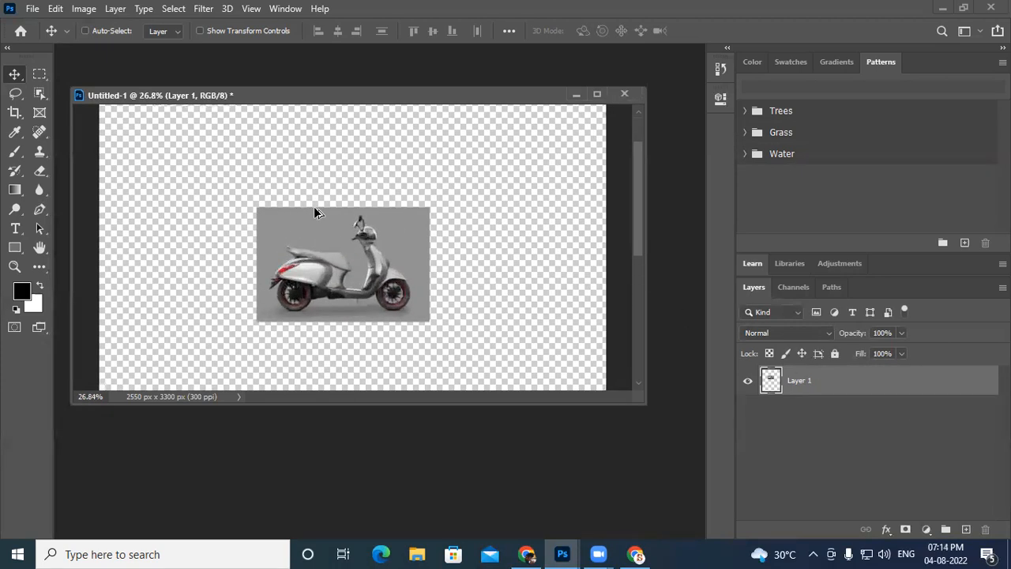
Step: Dock the floating Untitled-1 document window into the workspace as a tab
scroll(335, 291, up, 3)
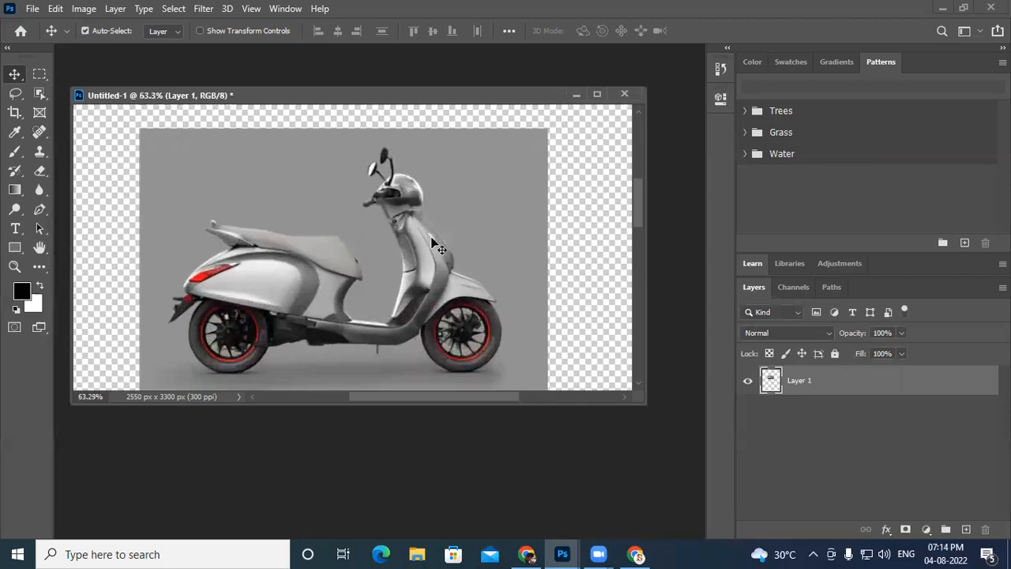
drag(506, 93, 501, 49)
drag(99, 58, 194, 47)
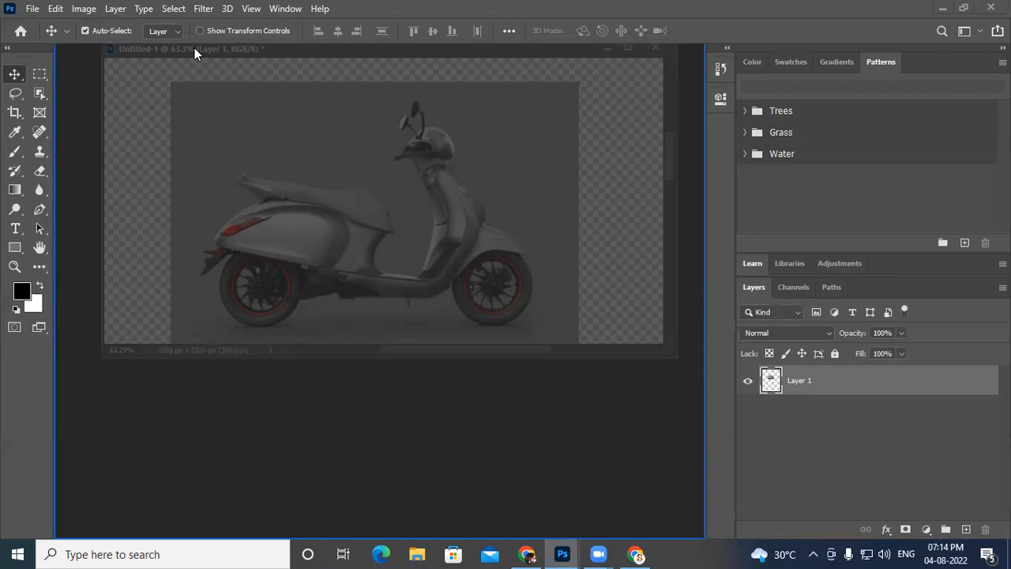
drag(194, 47, 195, 48)
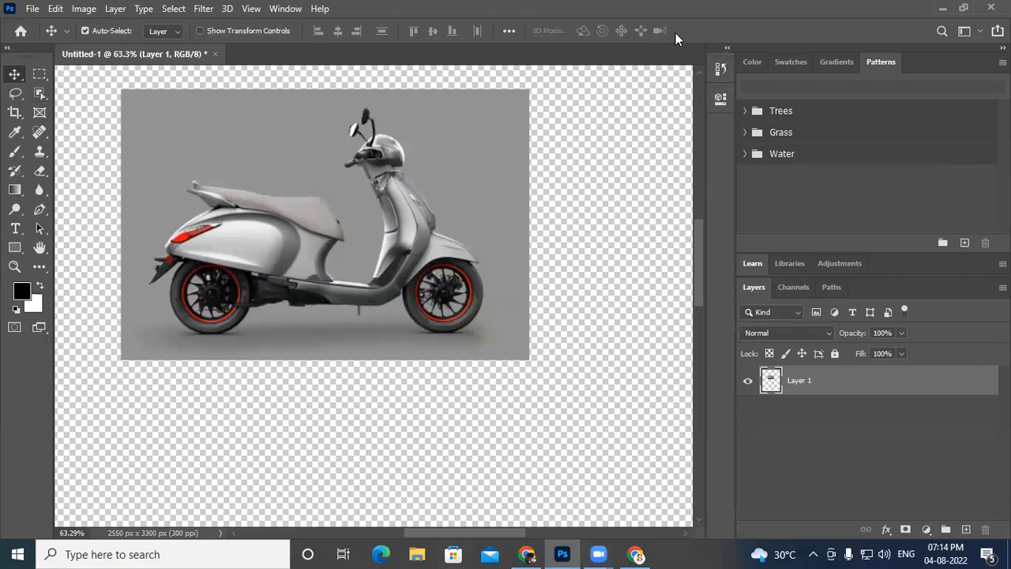
scroll(430, 249, up, 2)
drag(413, 186, 533, 234)
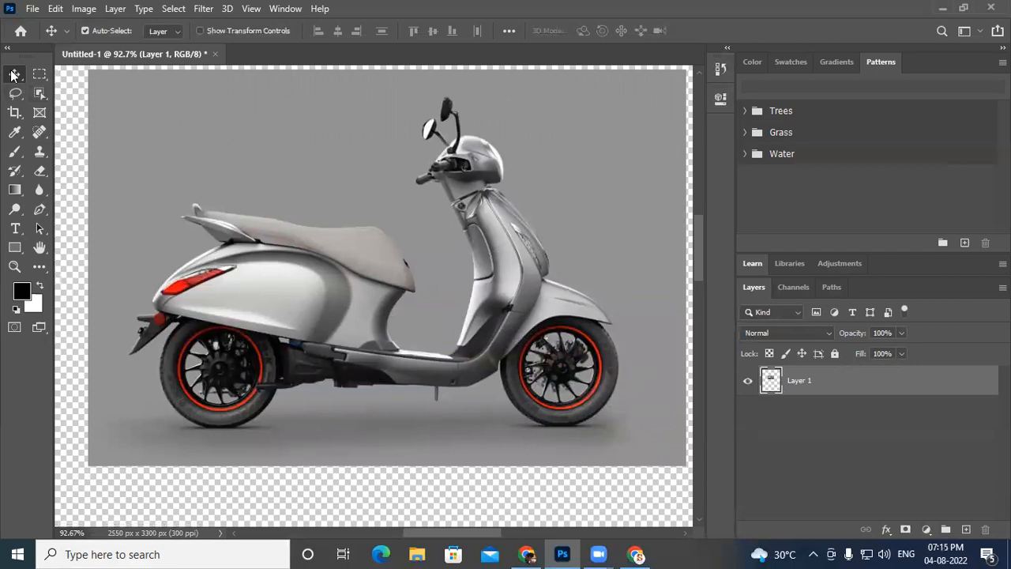
Step: Draw a rectangular marquee selection over the upper part of the scooter's seat and the grey area above it
click(41, 73)
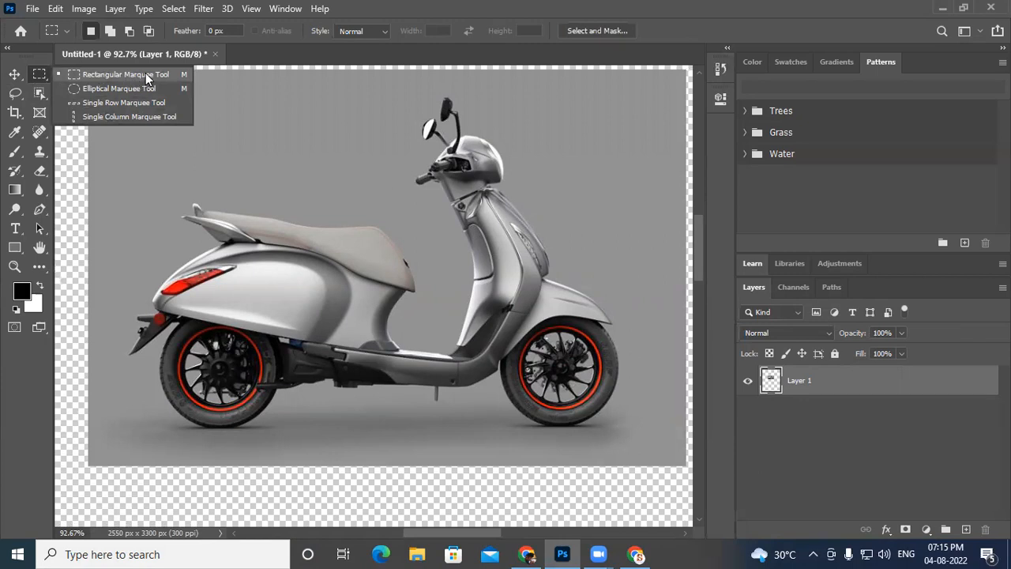
click(170, 75)
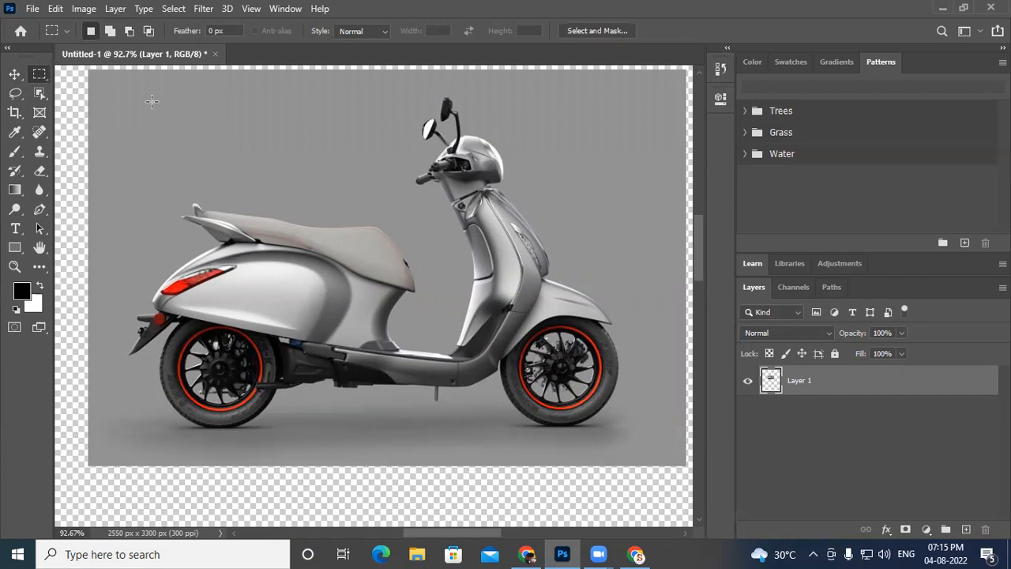
drag(152, 101, 388, 239)
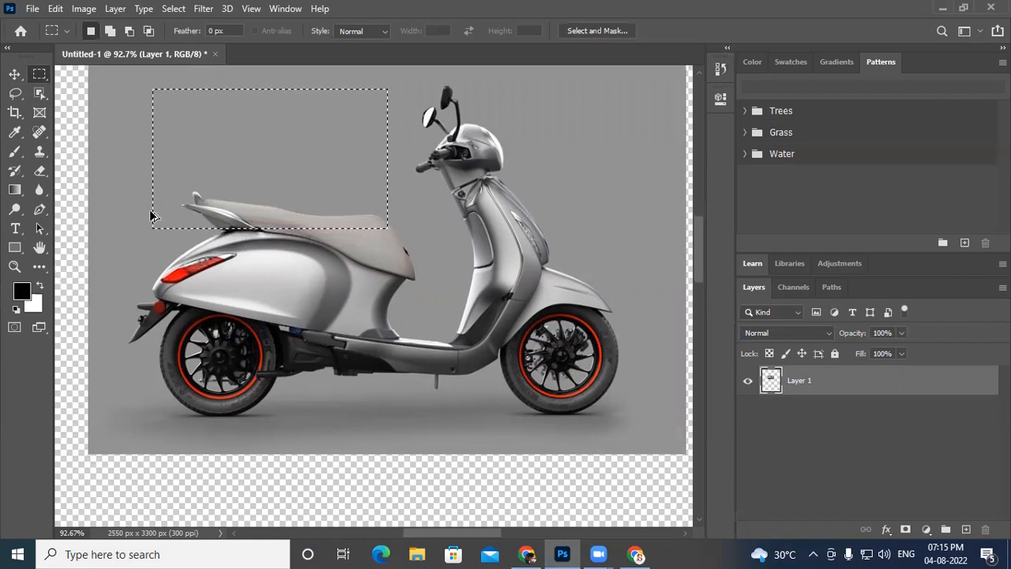
scroll(158, 229, up, 3)
scroll(159, 230, up, 3)
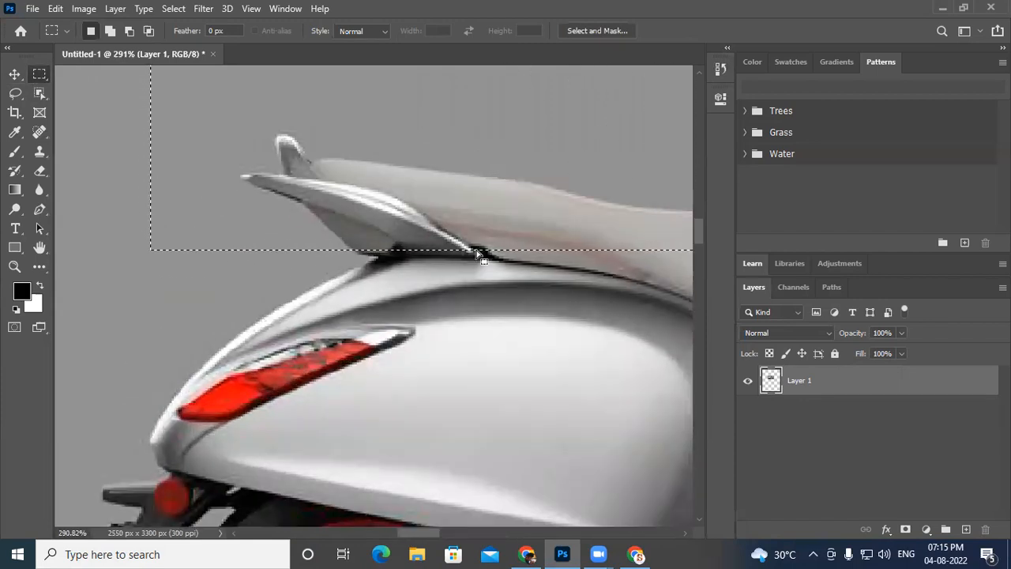
scroll(429, 198, down, 6)
drag(474, 162, 332, 252)
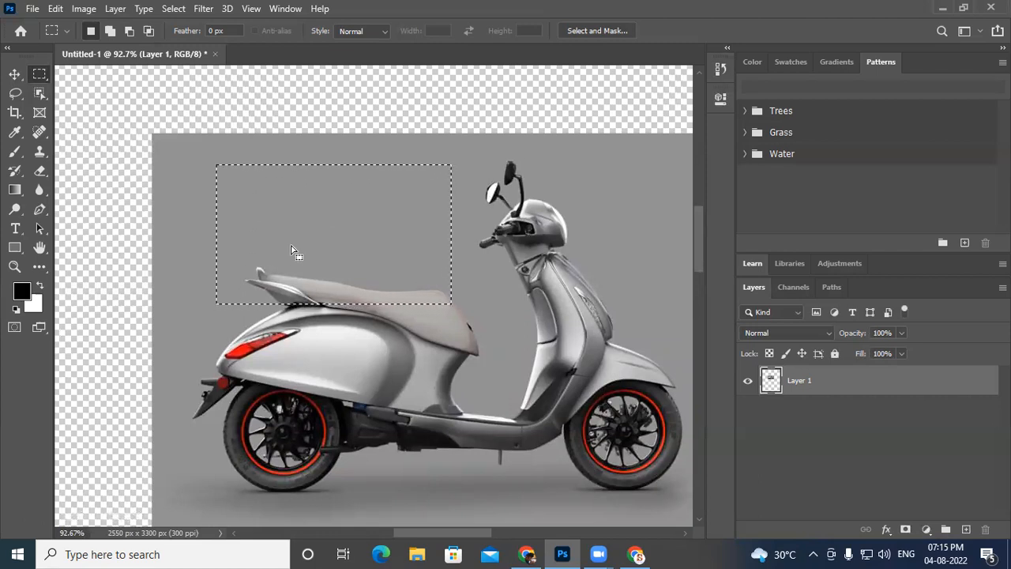
Step: Delete the image content inside the rectangular selection and undo the deletion
key(Delete)
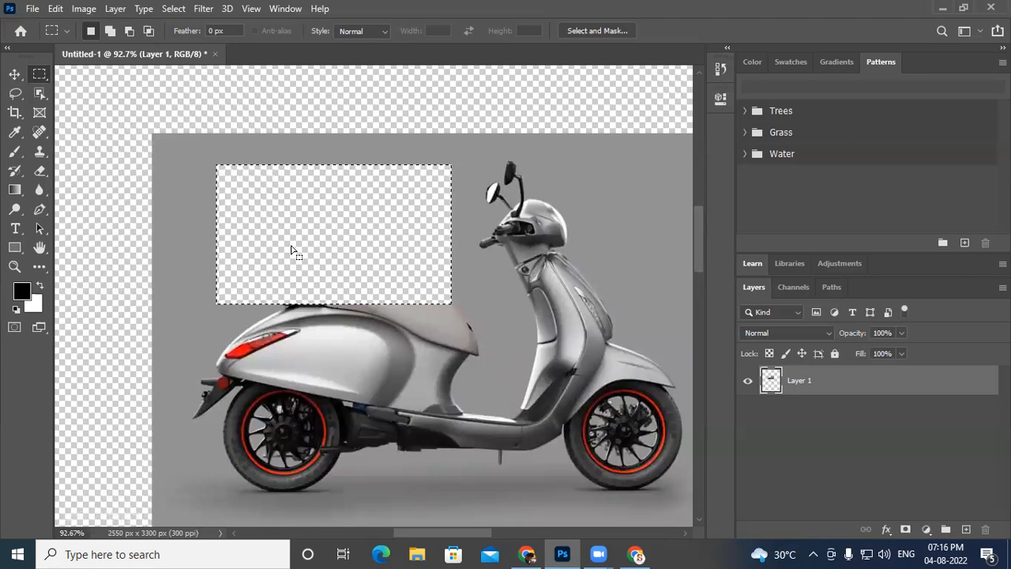
key(ctrl+z)
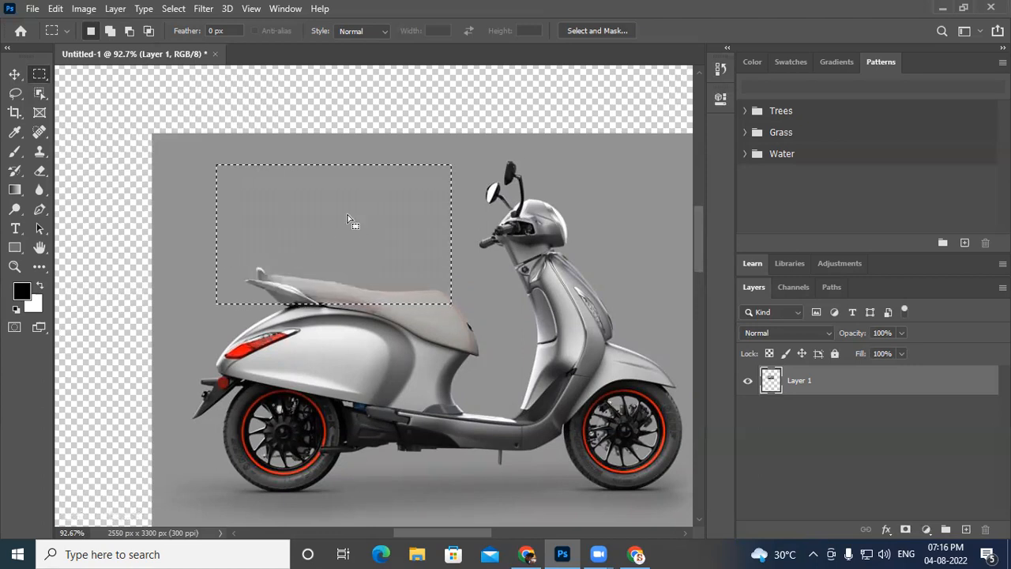
Step: Switch to the Move tool and copy the selected seat area onto a new layer
click(14, 74)
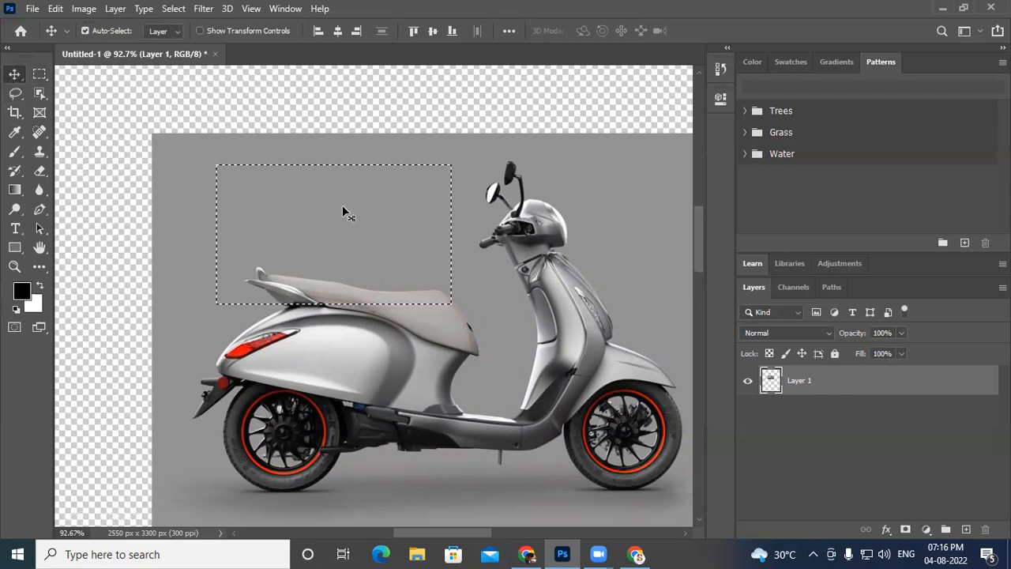
scroll(343, 210, up, 2)
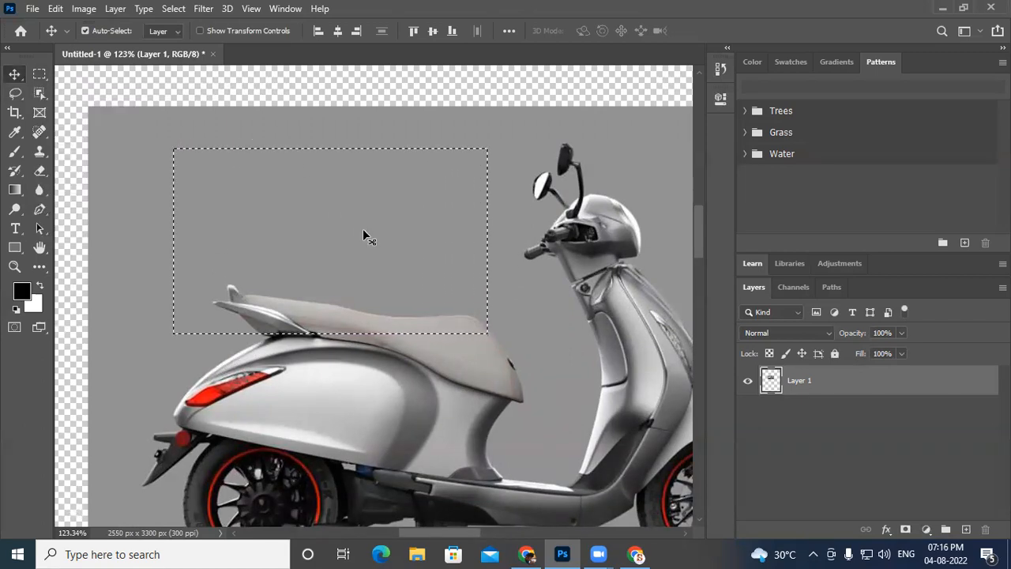
scroll(366, 230, up, 4)
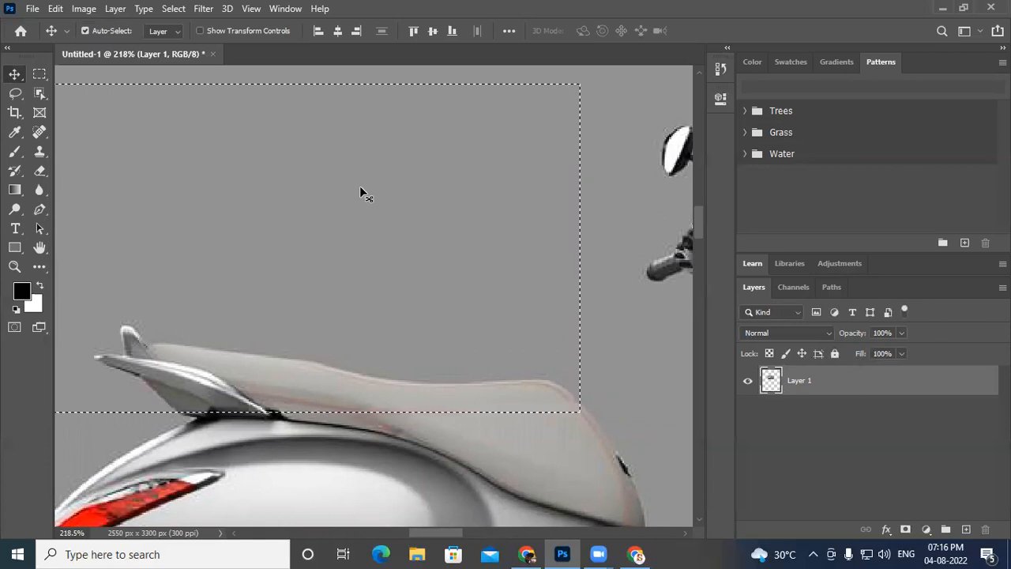
scroll(359, 185, down, 5)
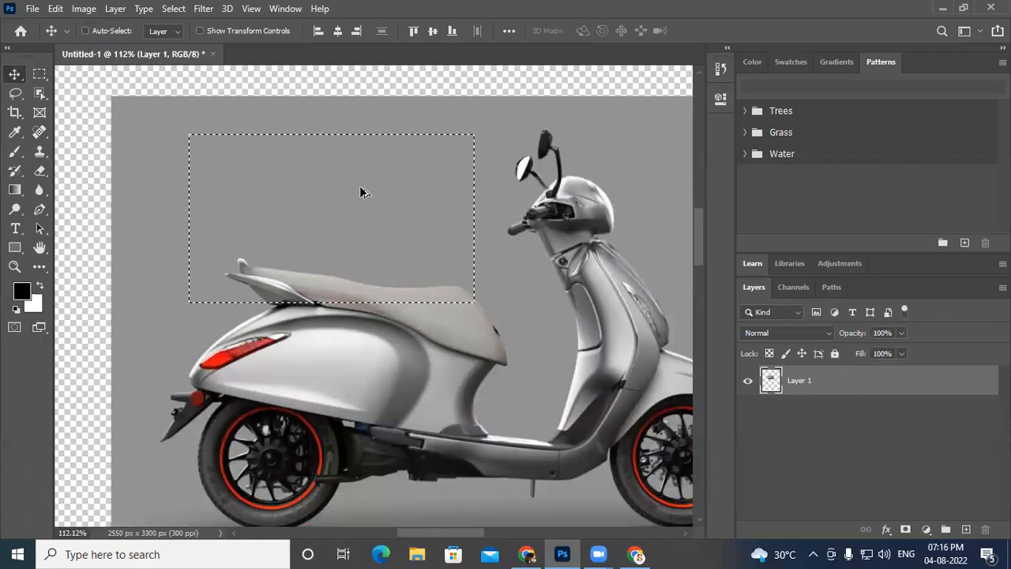
drag(346, 212, 380, 227)
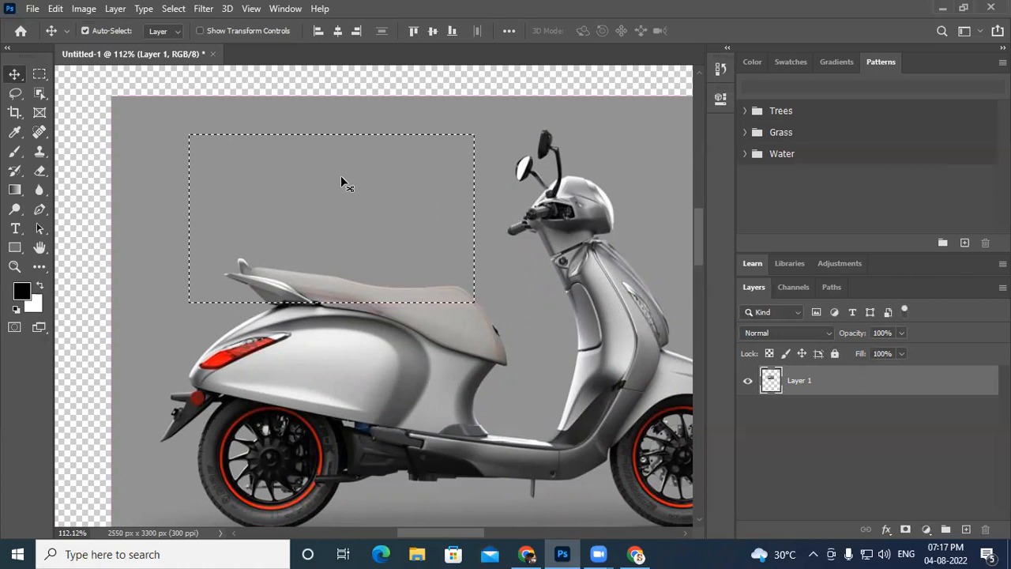
key(ctrl)
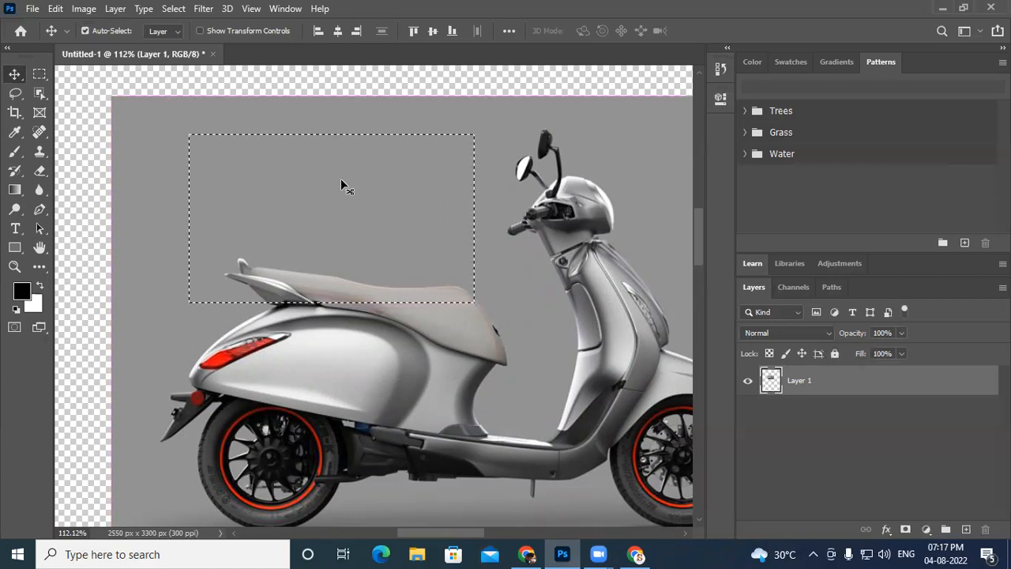
key(ctrl+j)
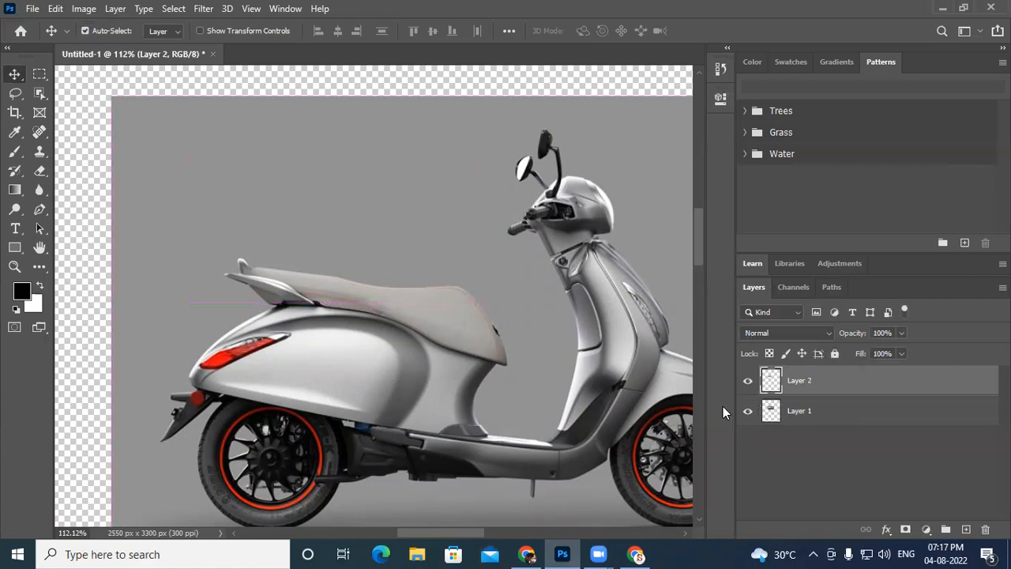
Step: Toggle the visibility of Layer 1 and Layer 2 to compare the copied piece with the full scooter image
click(748, 410)
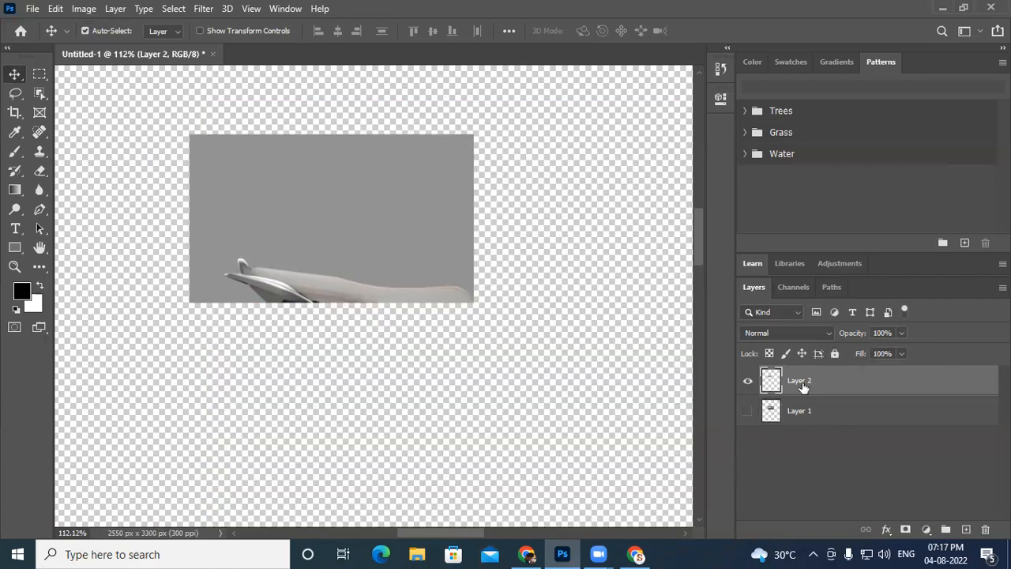
click(747, 383)
click(748, 382)
click(748, 412)
click(795, 419)
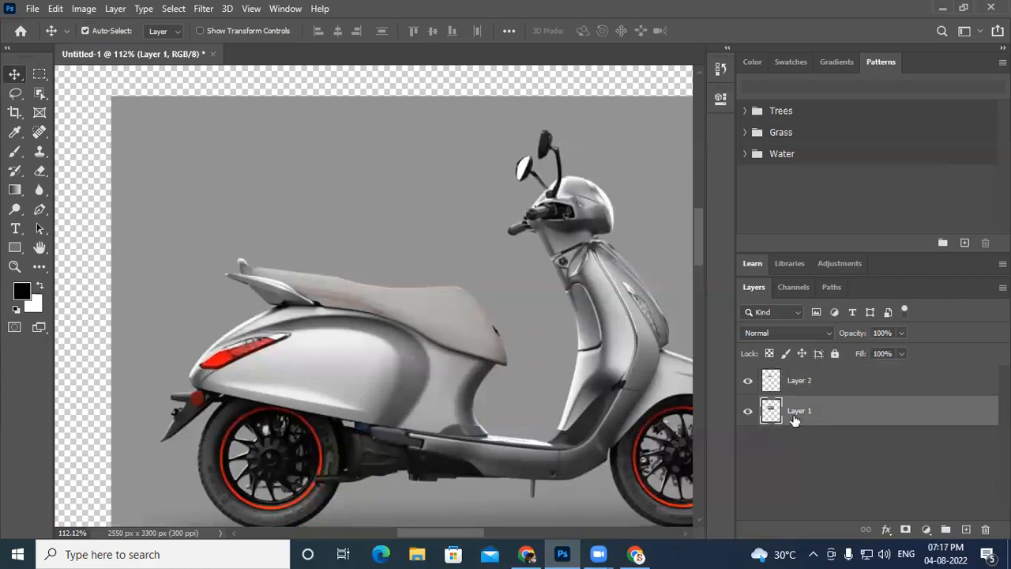
Step: Move the copied seat piece on Layer 2 with Layer 1 hidden, and move it again over the visible scooter
click(748, 414)
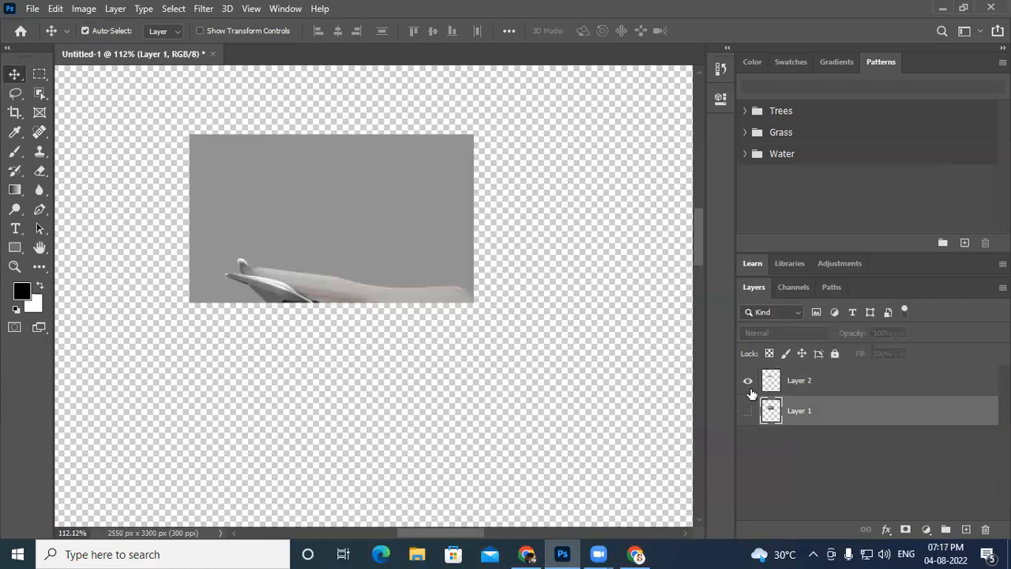
click(780, 382)
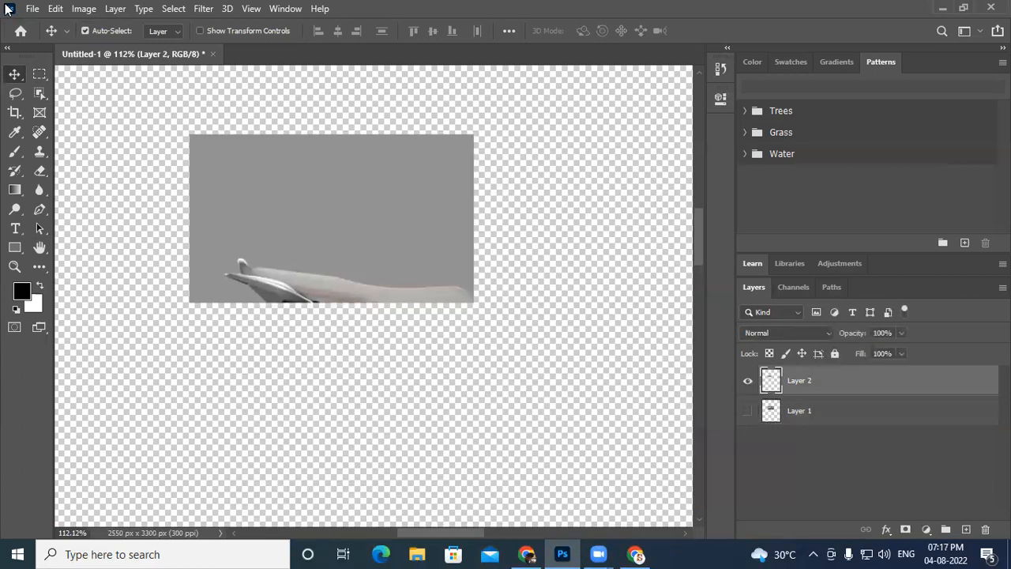
drag(309, 183, 462, 145)
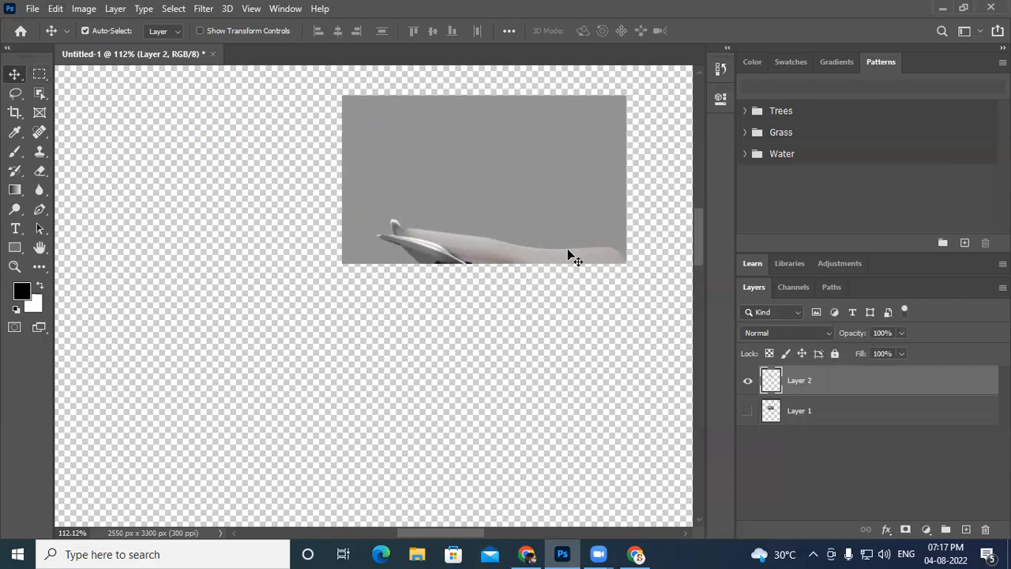
click(747, 414)
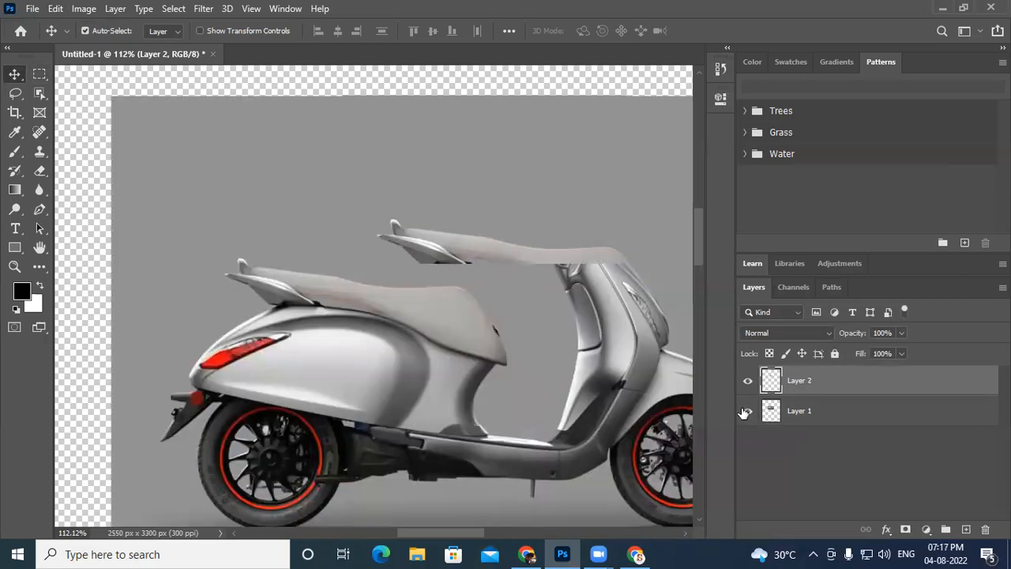
drag(496, 233, 370, 195)
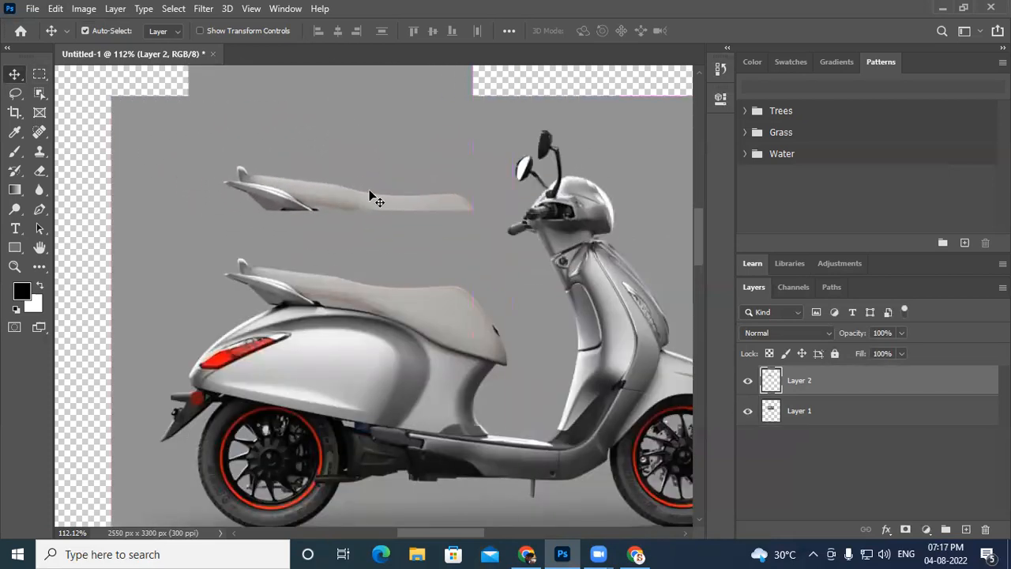
Step: Undo the moves, visibility changes and layer copy, back to the rectangular selection on Layer 1
key(ctrl+z)
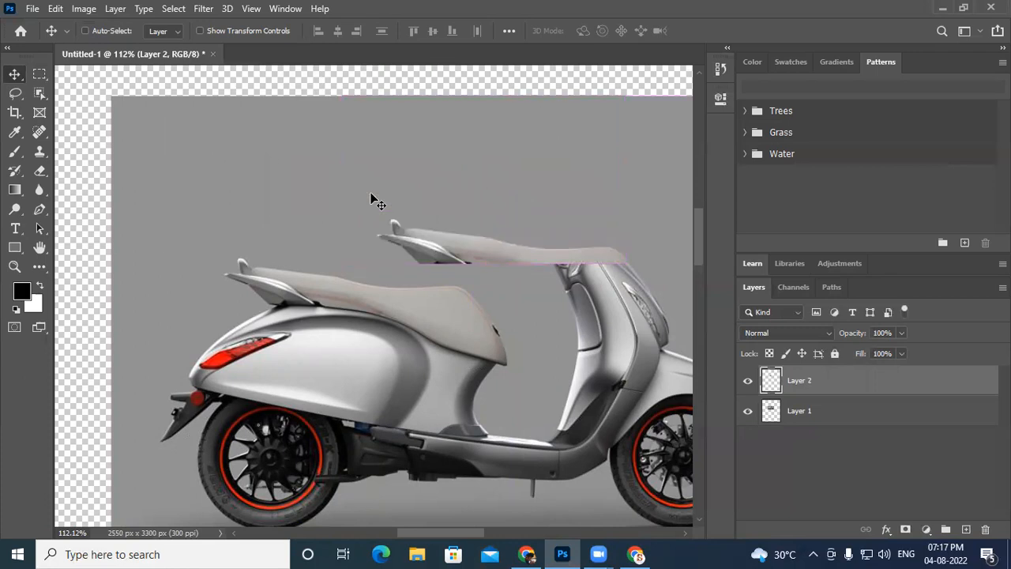
key(ctrl+z)
key(ctrl+z)
key(ctrl+z)
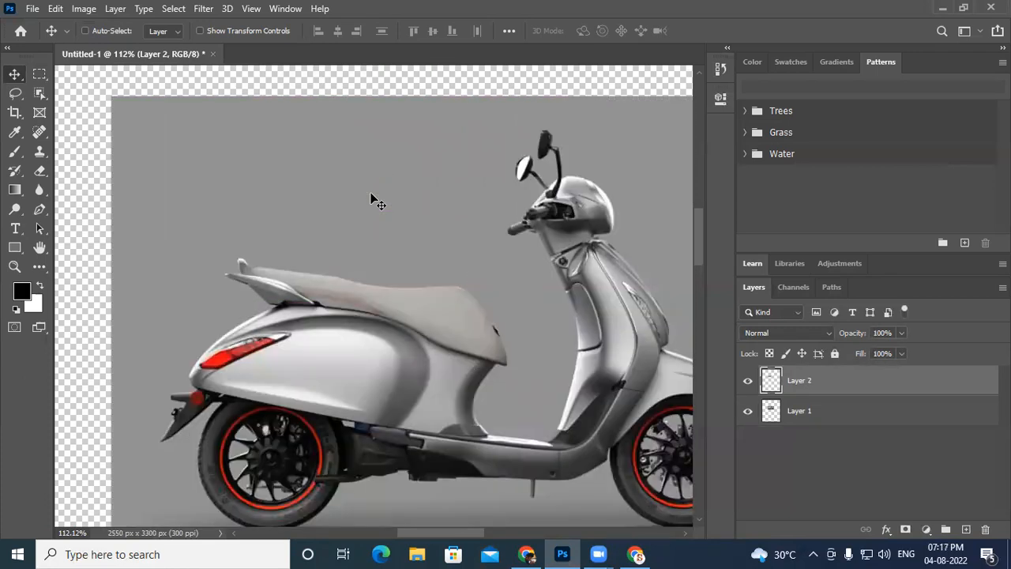
key(ctrl+z)
key(ctrl+z)
key(ctrl+z)
key(ctrl)
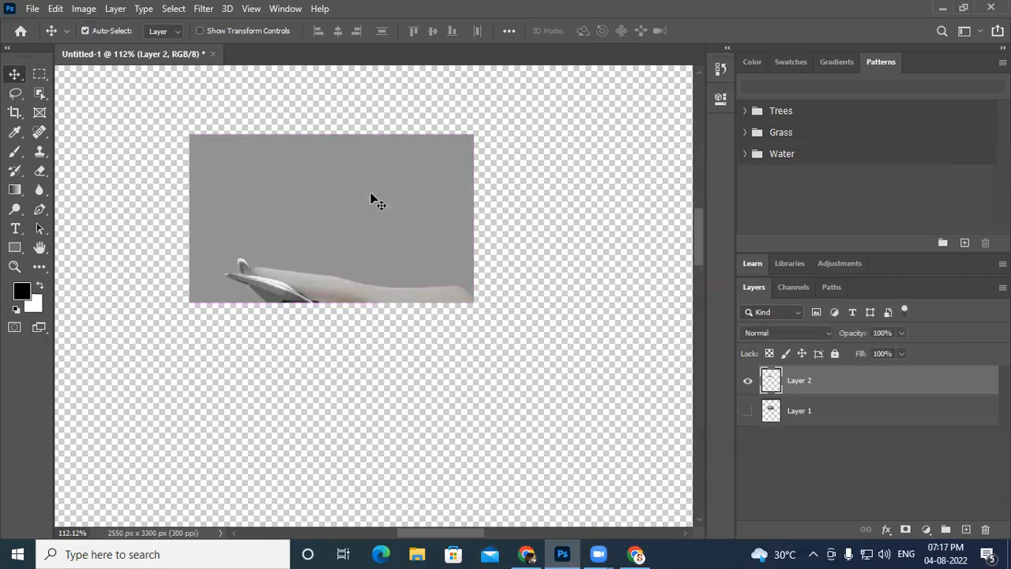
key(ctrl+z)
key(ctrl+z)
key(ctrl+z)
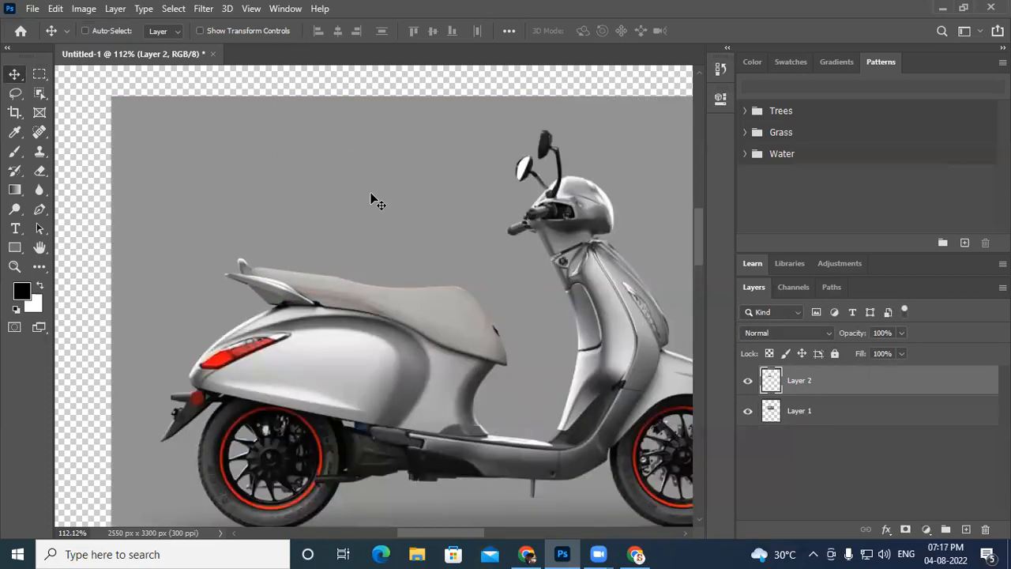
key(ctrl)
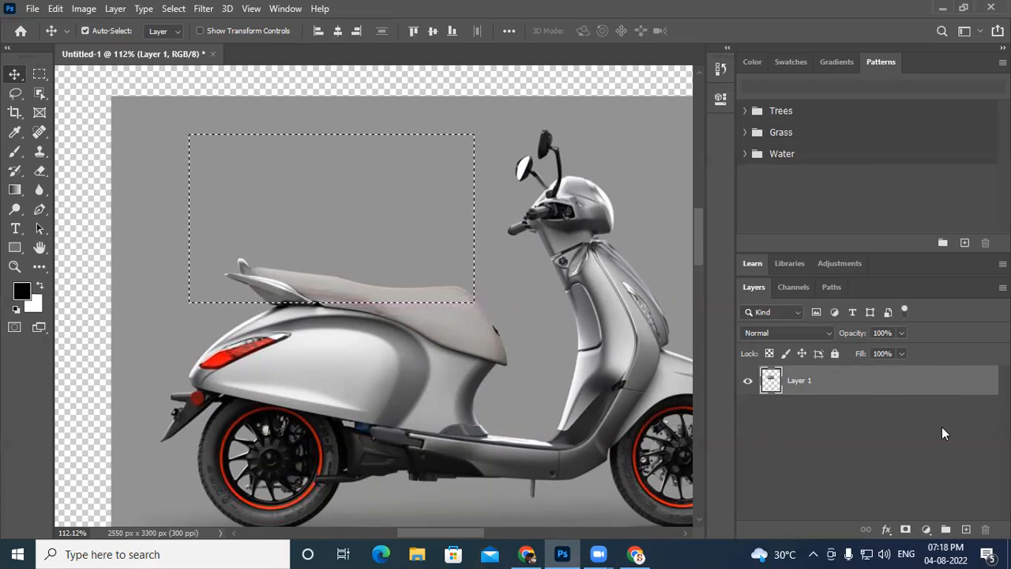
Step: Copy the selected seat area onto a new layer again and move the copied piece slightly with Layer 1 hidden
key(ctrl)
key(ctrl+j)
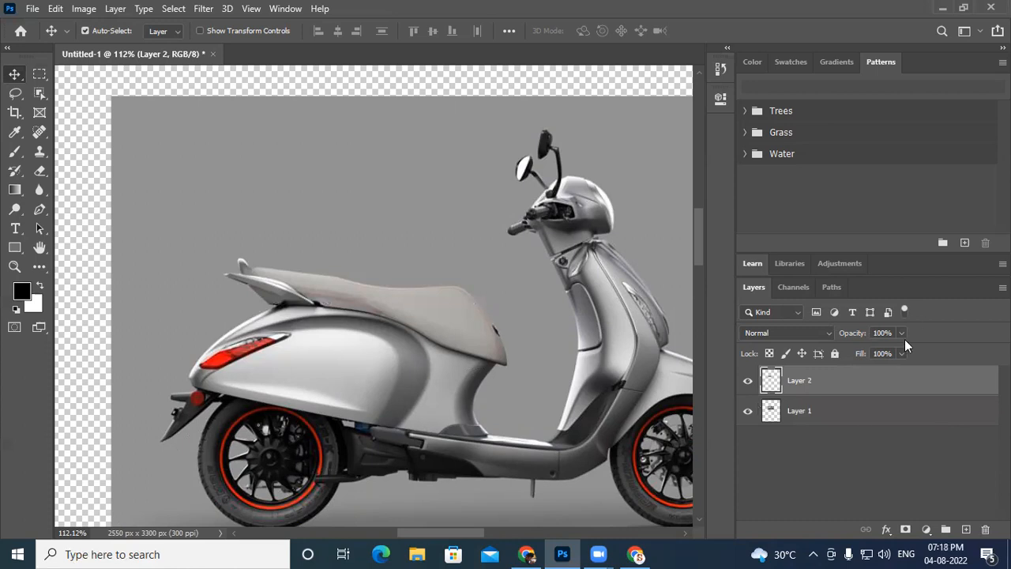
click(747, 412)
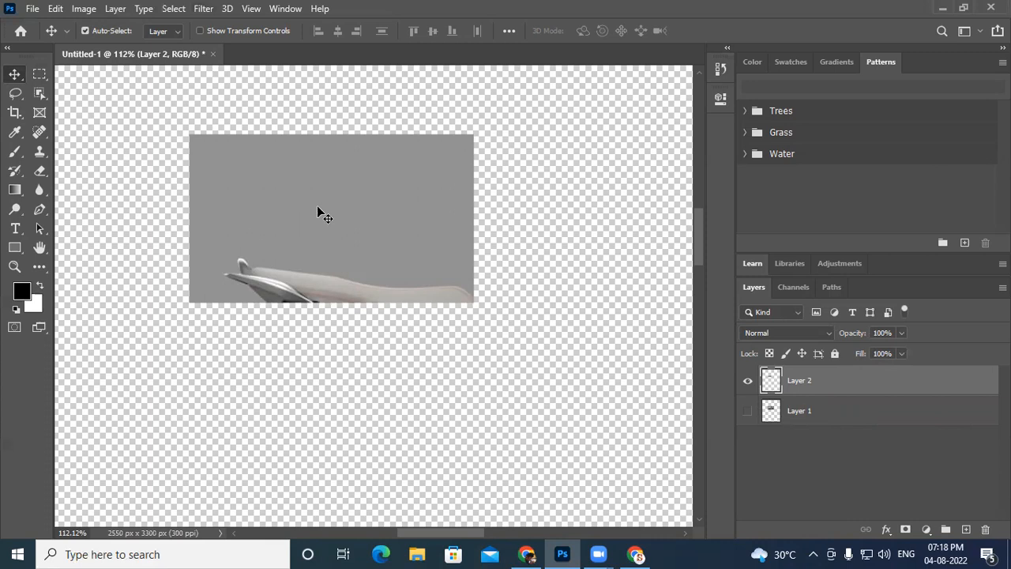
drag(353, 281, 421, 278)
Step: Undo the piece's move, the hiding of Layer 1 and the repeated layer copy
key(ctrl+z)
key(ctrl+z)
key(ctrl+z)
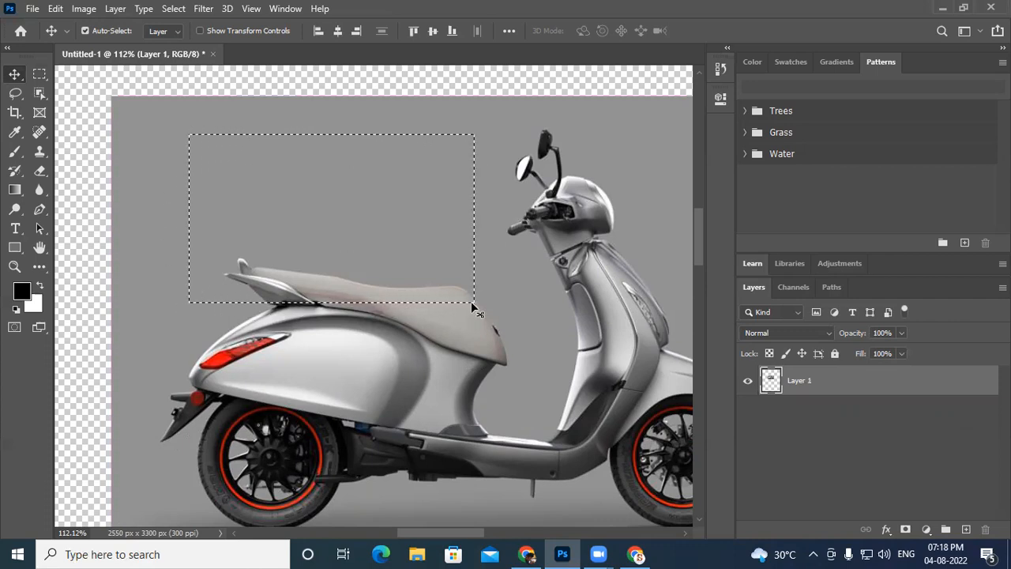
Step: Deselect the current area and draw a new, taller rectangular marquee selection around most of the scooter's seat
key(ctrl+d)
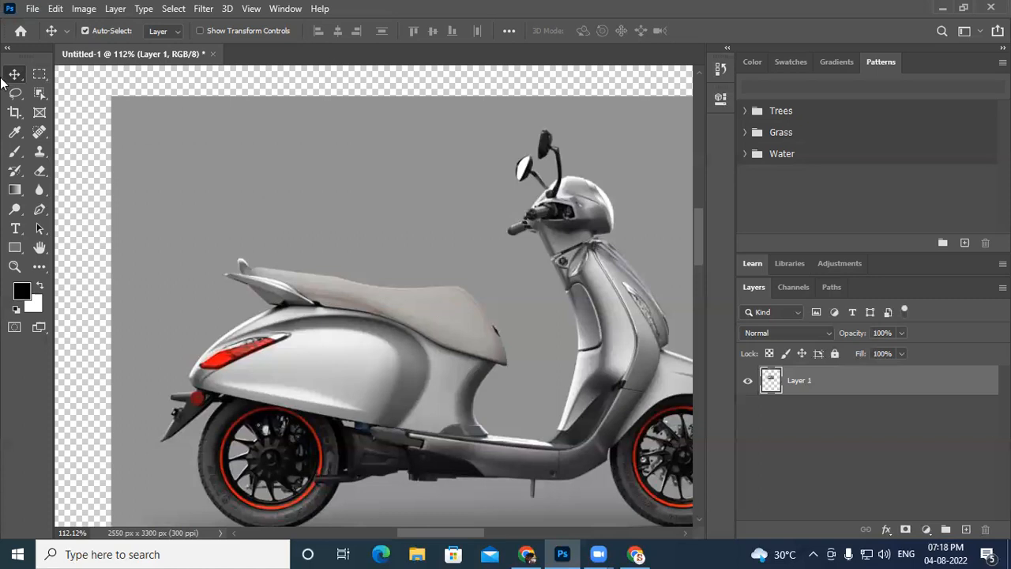
click(40, 74)
drag(251, 164, 490, 375)
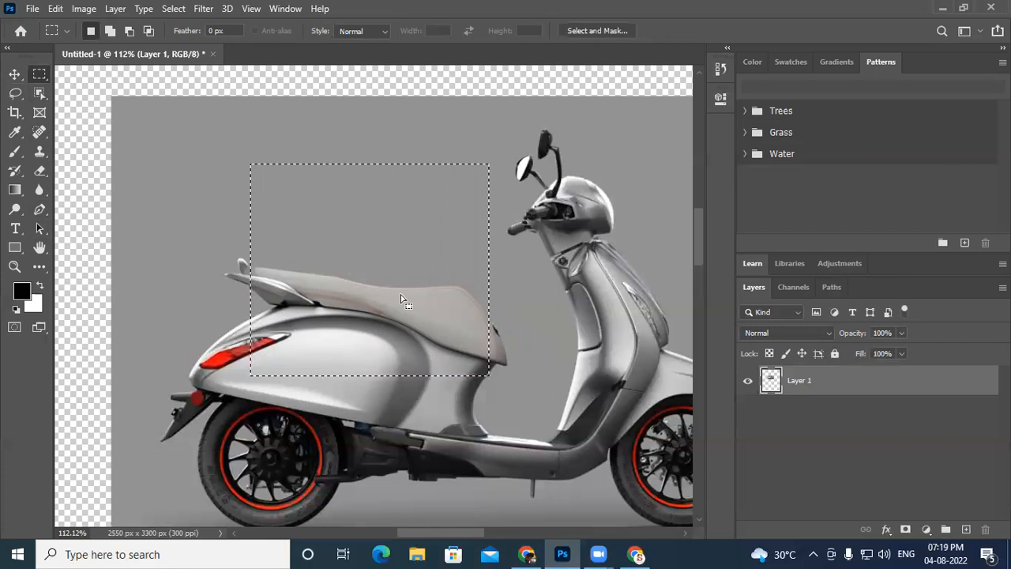
Step: Deselect the seat area and draw a new rectangular marquee around the scooter's mirrors, handlebar and headlamp
right_click(365, 204)
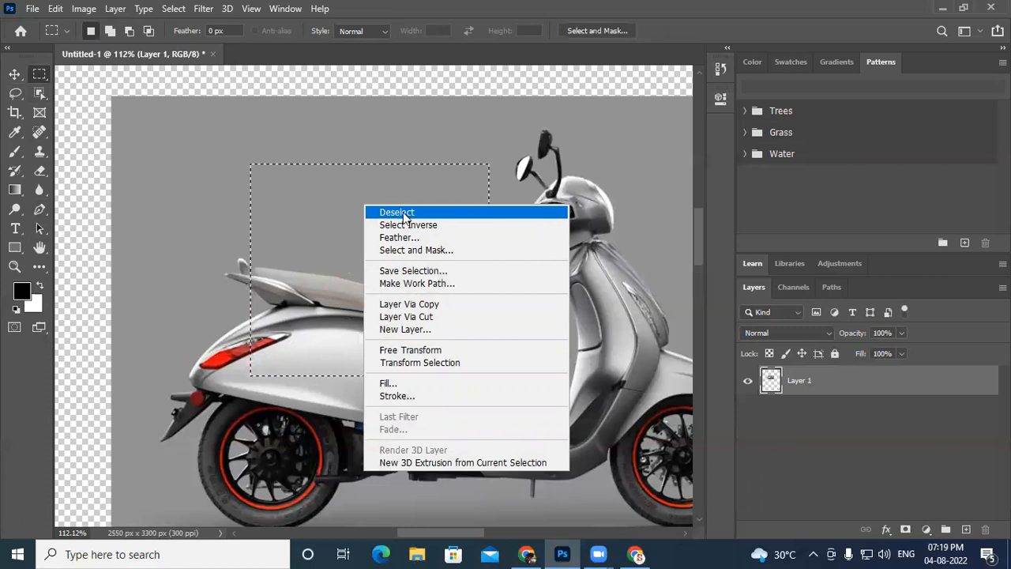
click(293, 207)
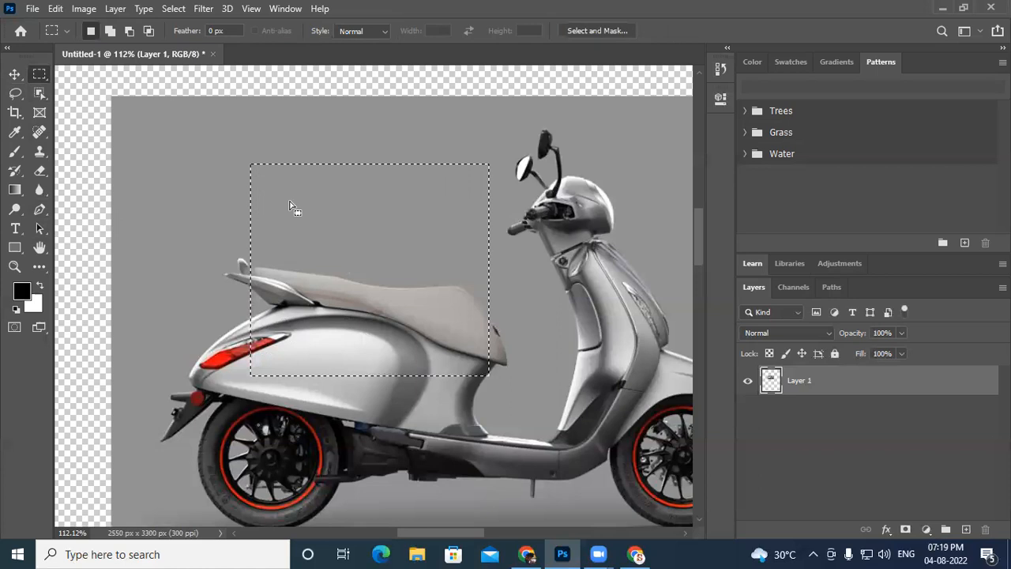
key(ctrl+d)
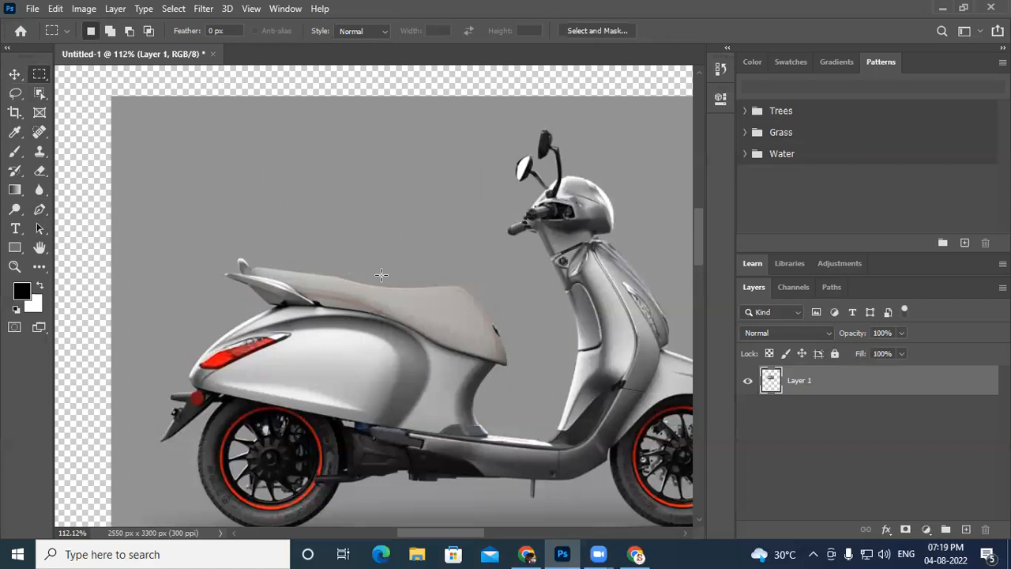
scroll(378, 278, down, 2)
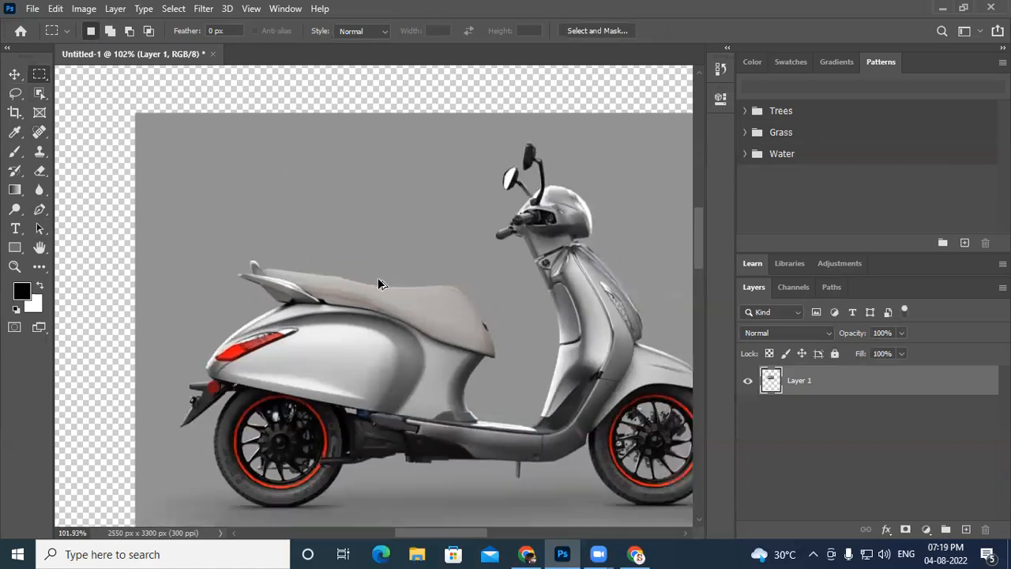
drag(404, 265, 317, 250)
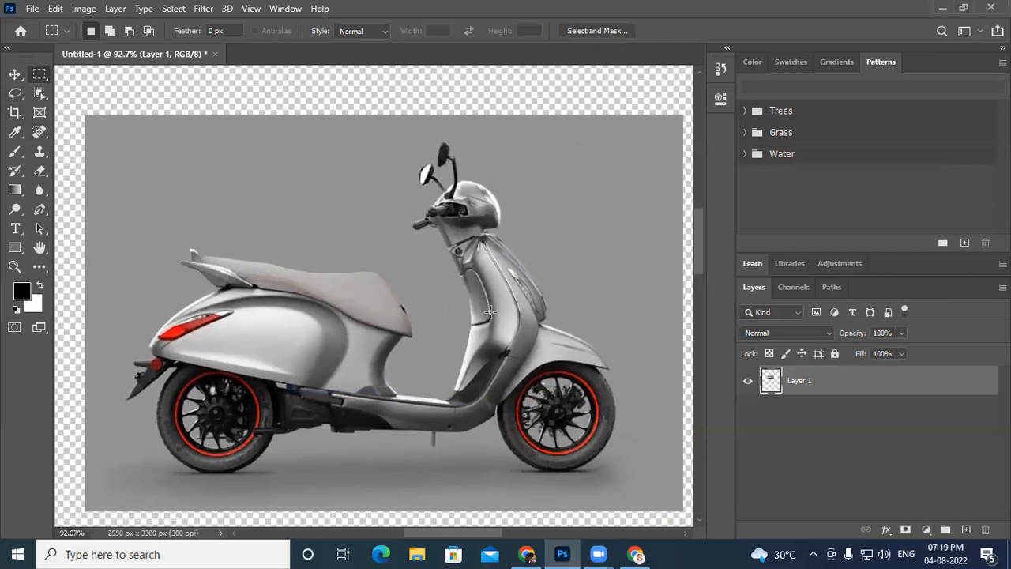
drag(408, 137, 507, 235)
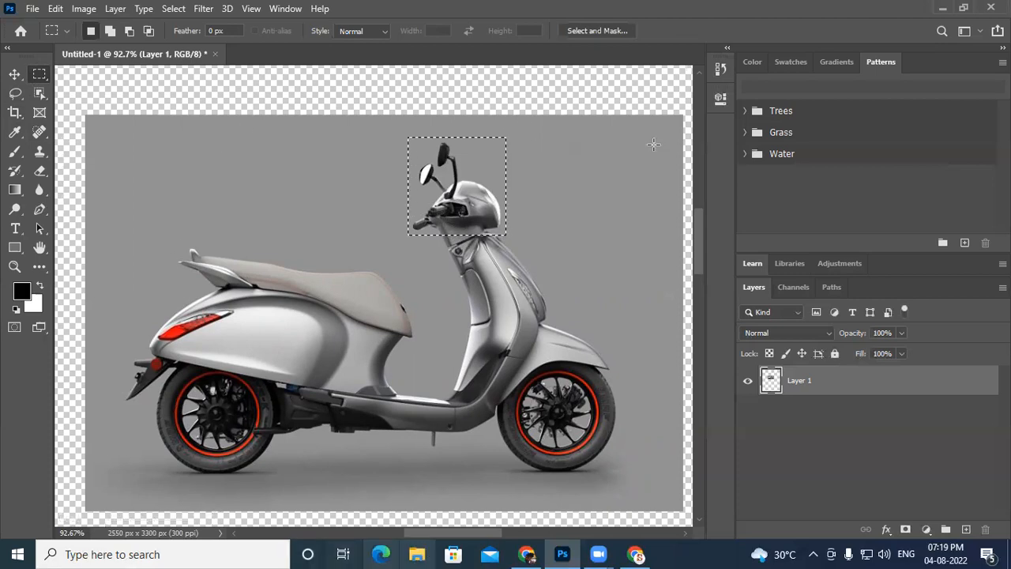
Step: Try moving the selected handlebar area with the Move tool
click(14, 73)
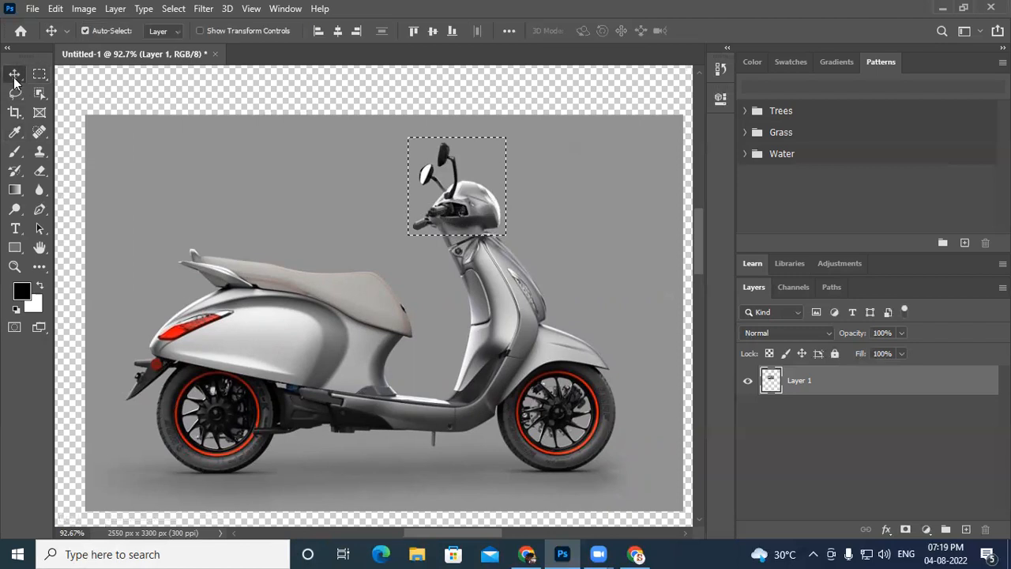
drag(474, 231, 470, 207)
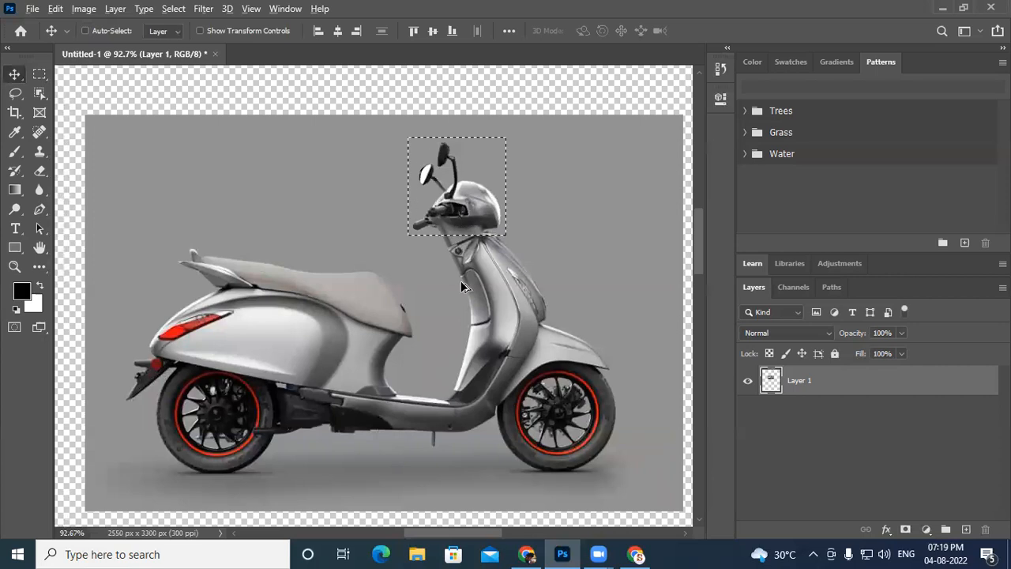
scroll(461, 283, down, 3)
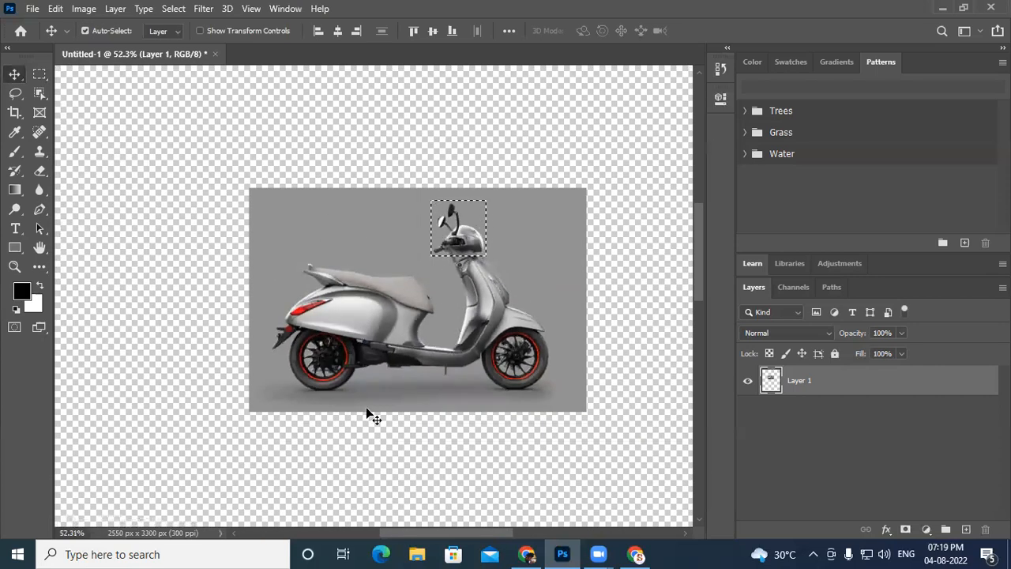
Step: Invert the selection around the handlebar and inspect its outline across the whole canvas
click(40, 75)
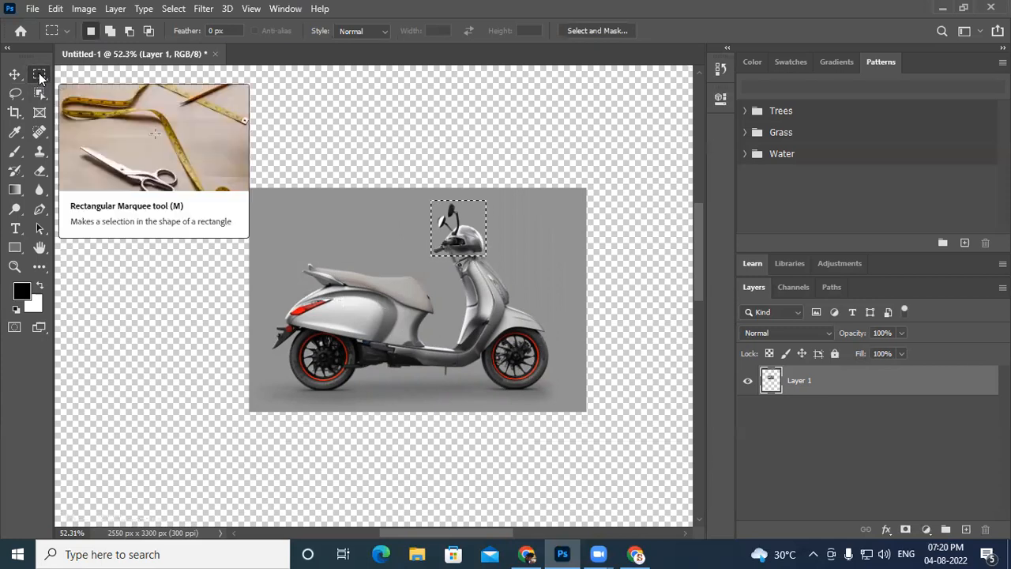
right_click(457, 222)
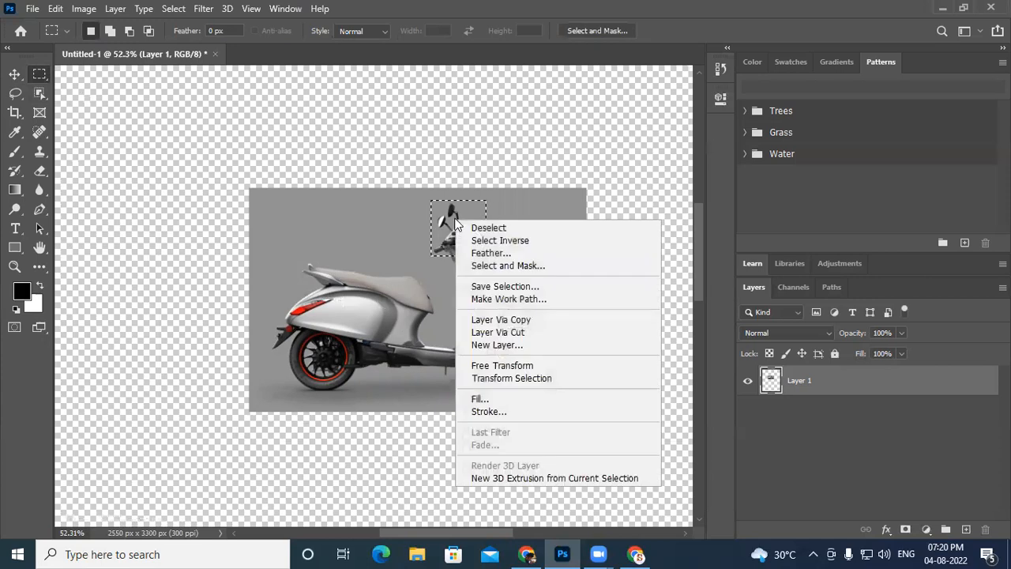
click(498, 241)
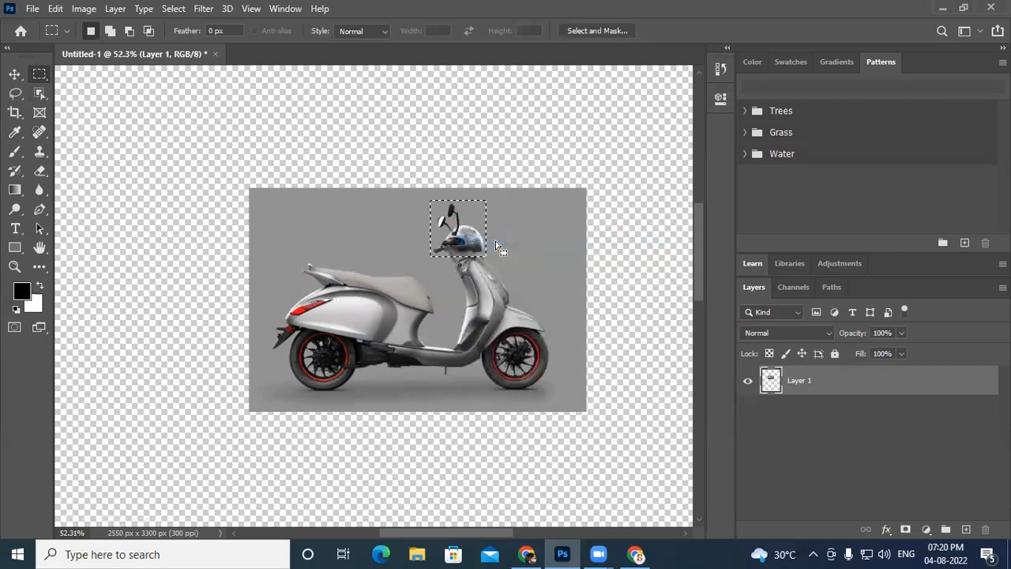
scroll(504, 293, down, 12)
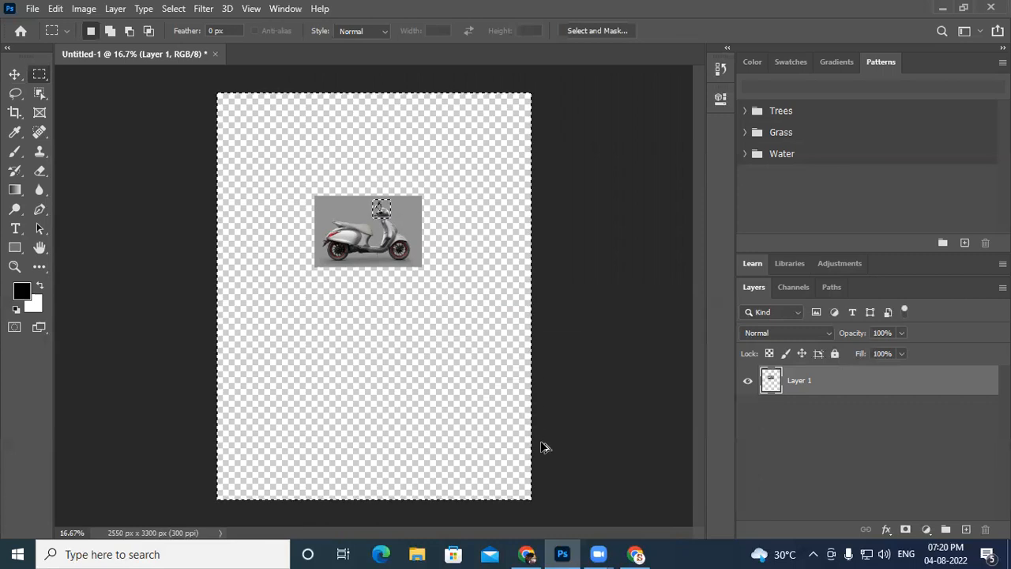
scroll(540, 443, up, 6)
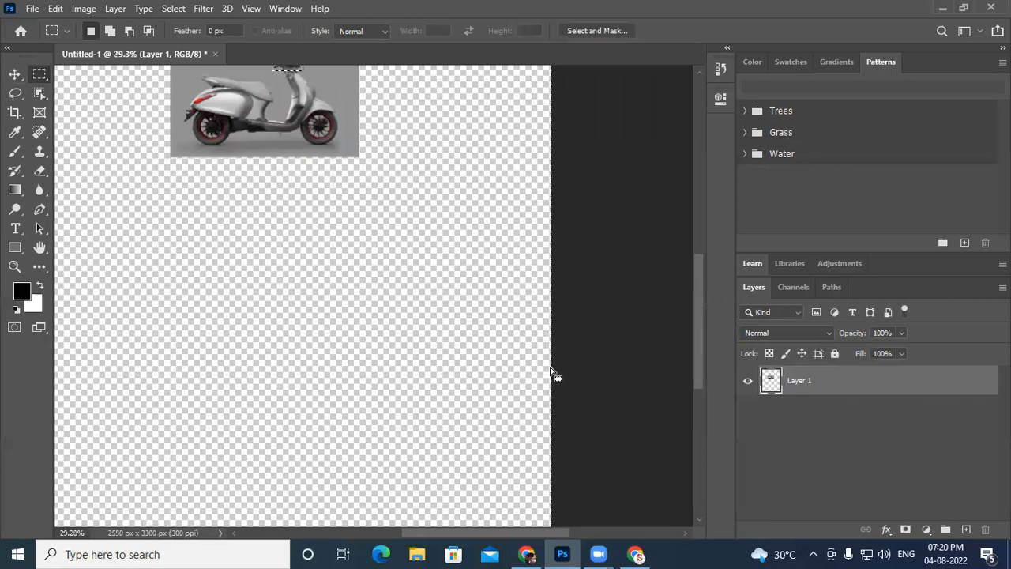
scroll(403, 268, down, 6)
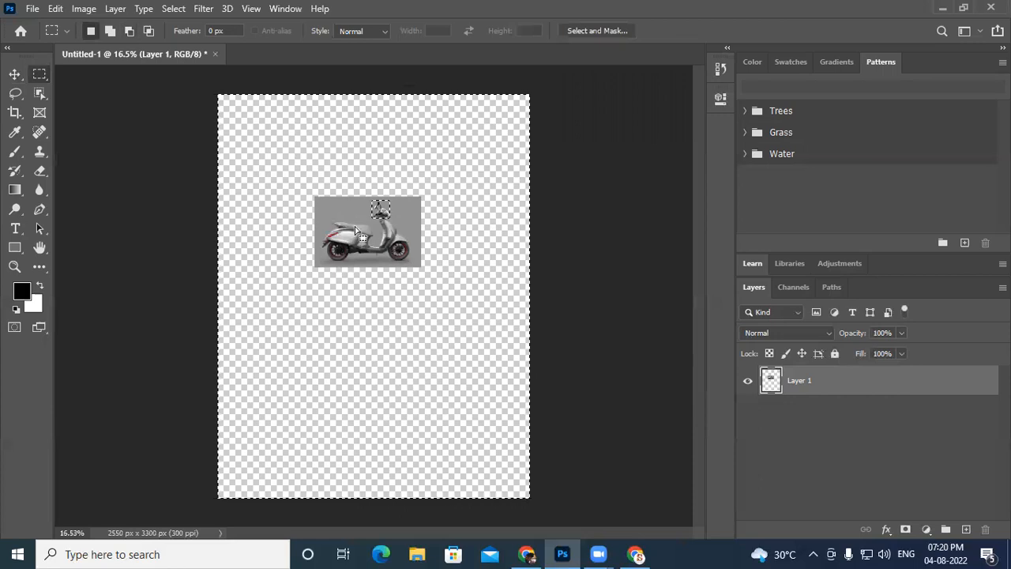
Step: Try moving the inverted selection's content, everything outside the handlebar area, with the Move tool
click(14, 73)
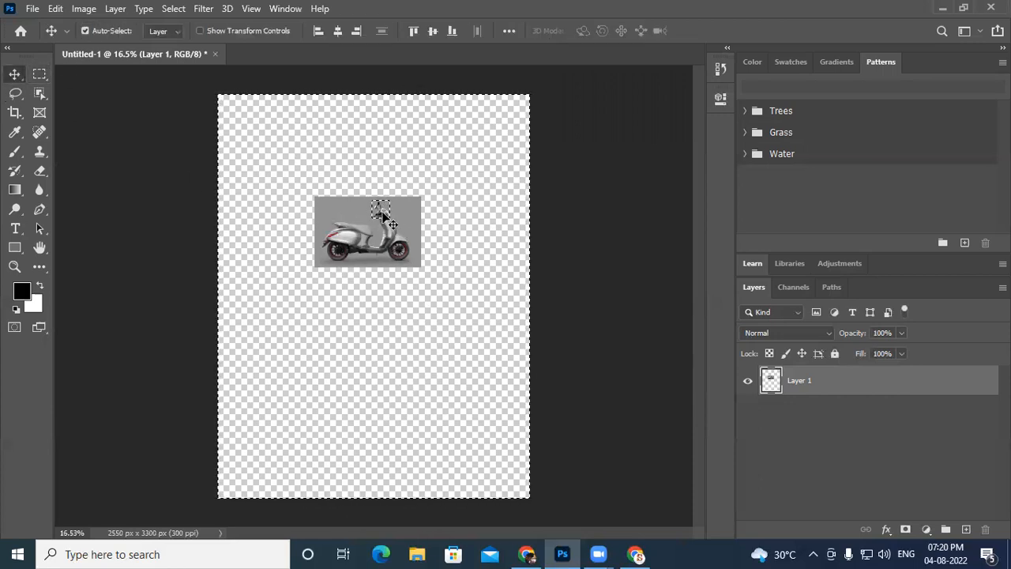
scroll(403, 237, up, 3)
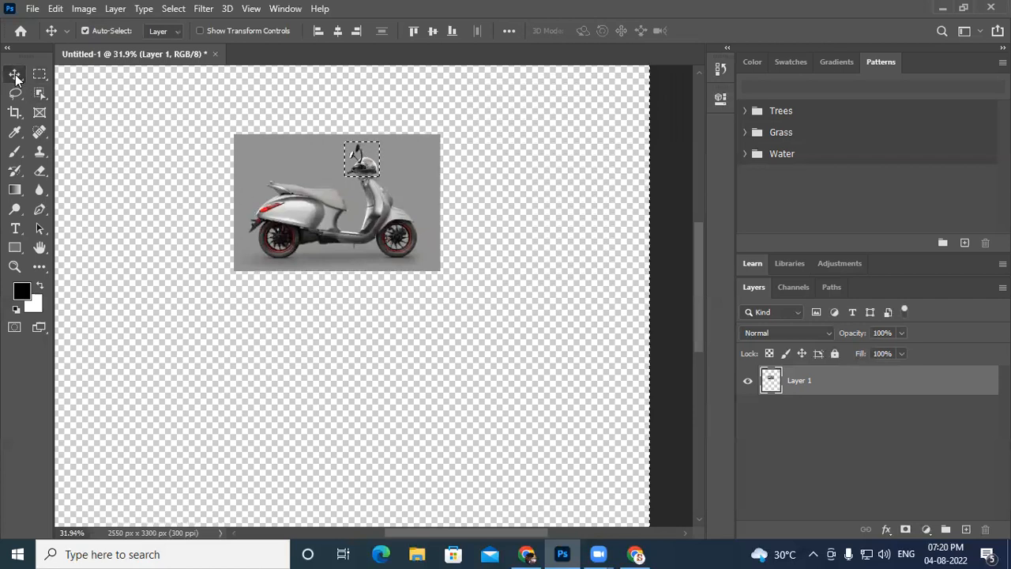
scroll(417, 304, down, 4)
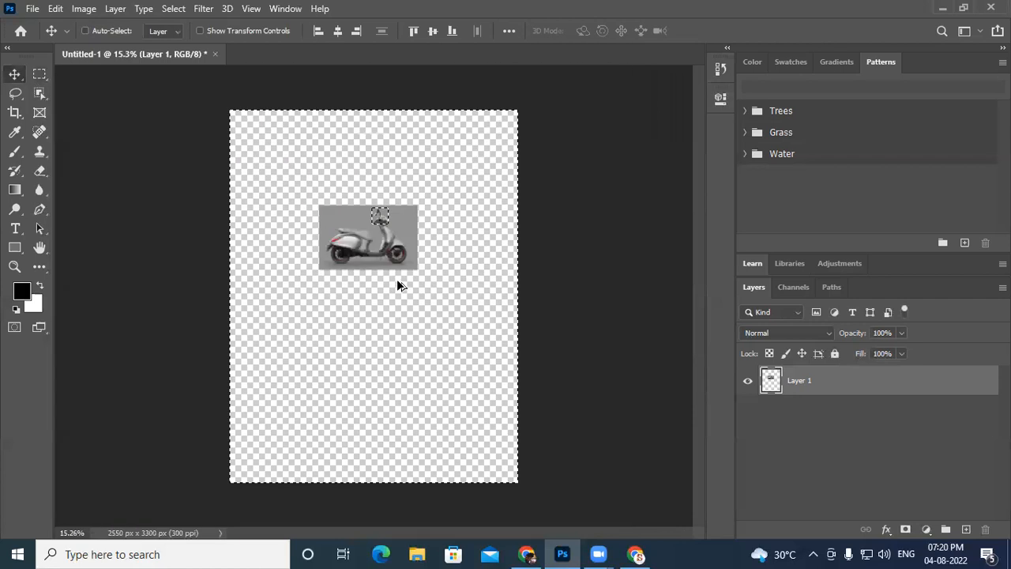
drag(377, 274, 401, 234)
scroll(398, 287, up, 2)
key(ctrl)
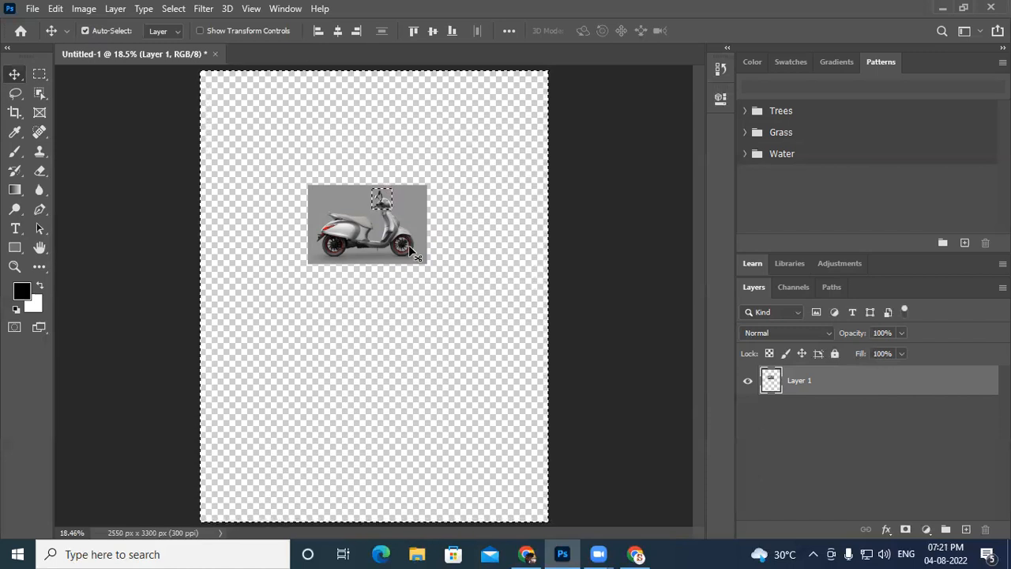
Step: Invert the selection again to select only the handlebar area
click(41, 75)
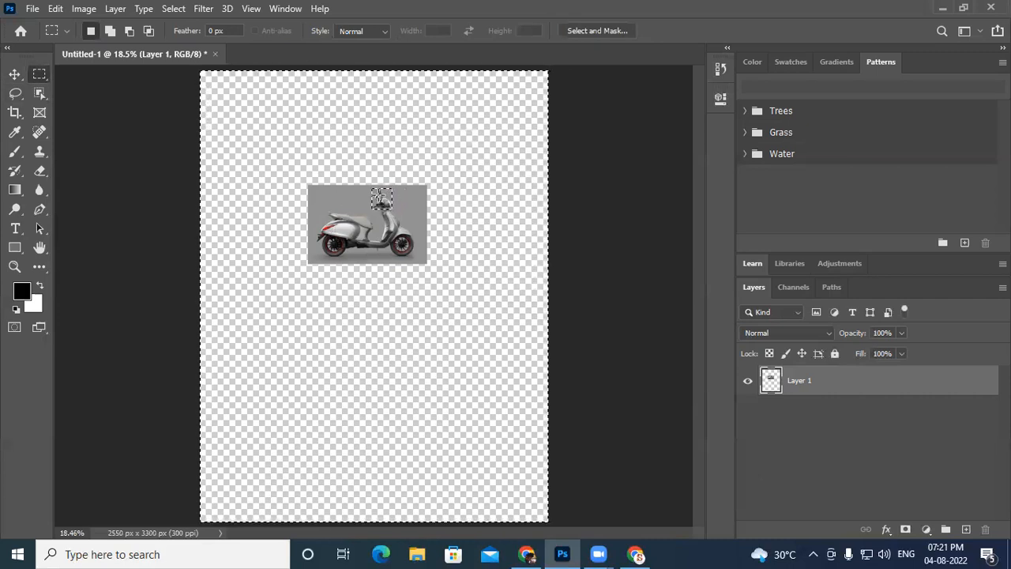
right_click(382, 203)
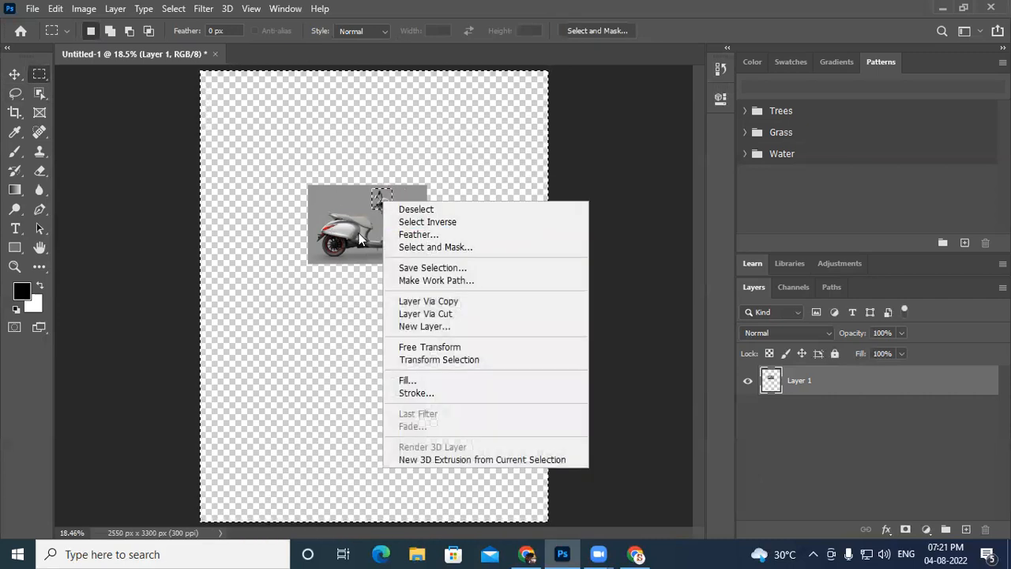
click(430, 223)
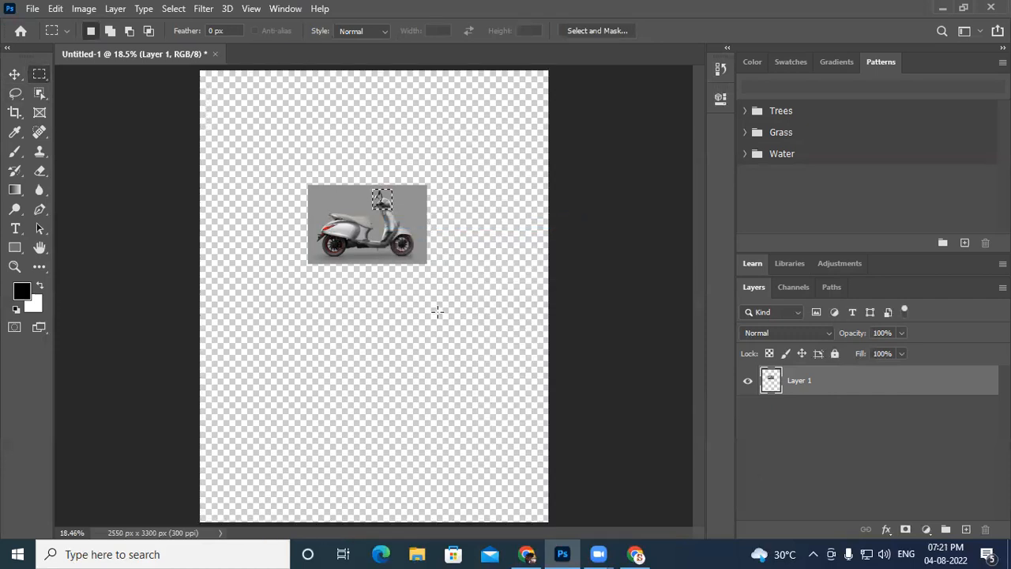
Step: Move the selected handlebar piece out beside the scooter picture with the Move tool and undo the move
click(14, 74)
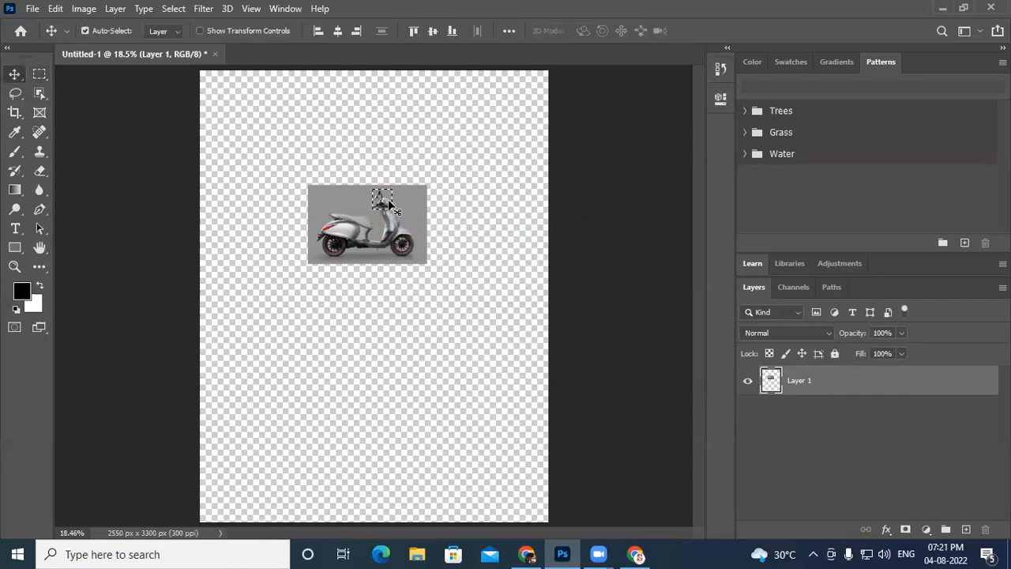
drag(384, 204, 487, 219)
key(ctrl+z)
scroll(399, 190, up, 5)
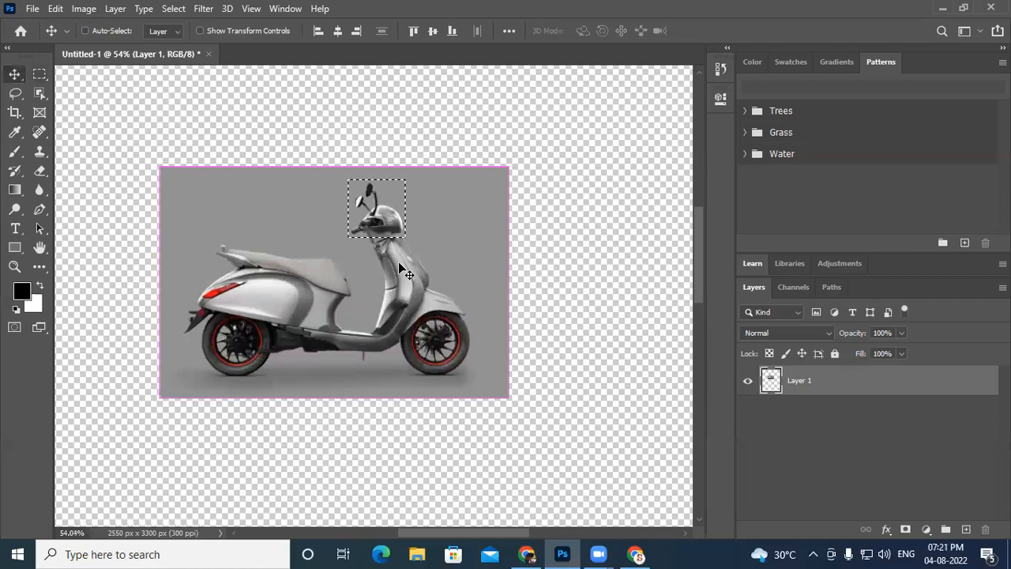
scroll(399, 263, left, 1)
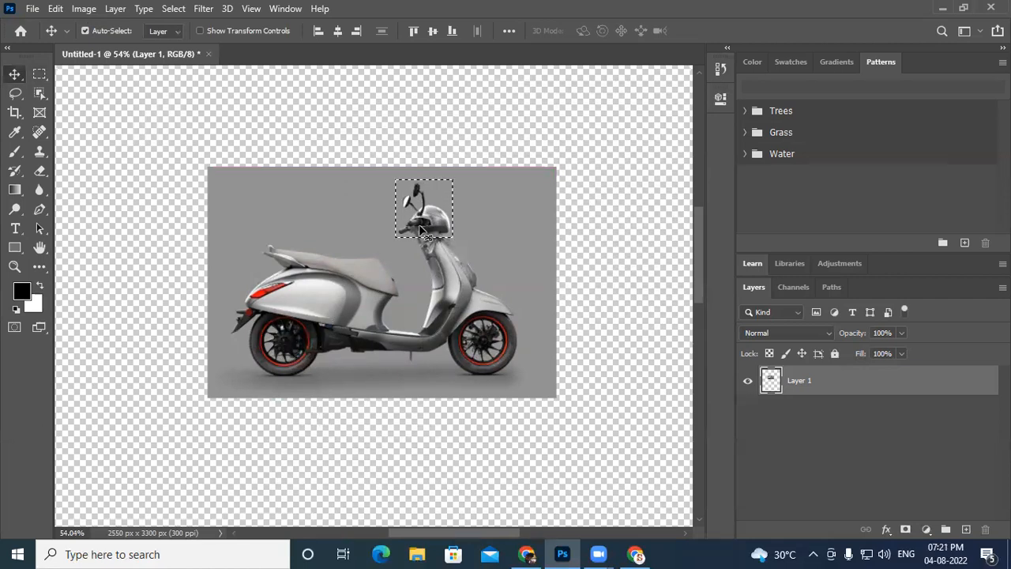
Step: Invert the selection to try moving everything outside the handlebar area, and clear the selection
key(ctrl)
scroll(420, 230, down, 4)
click(85, 30)
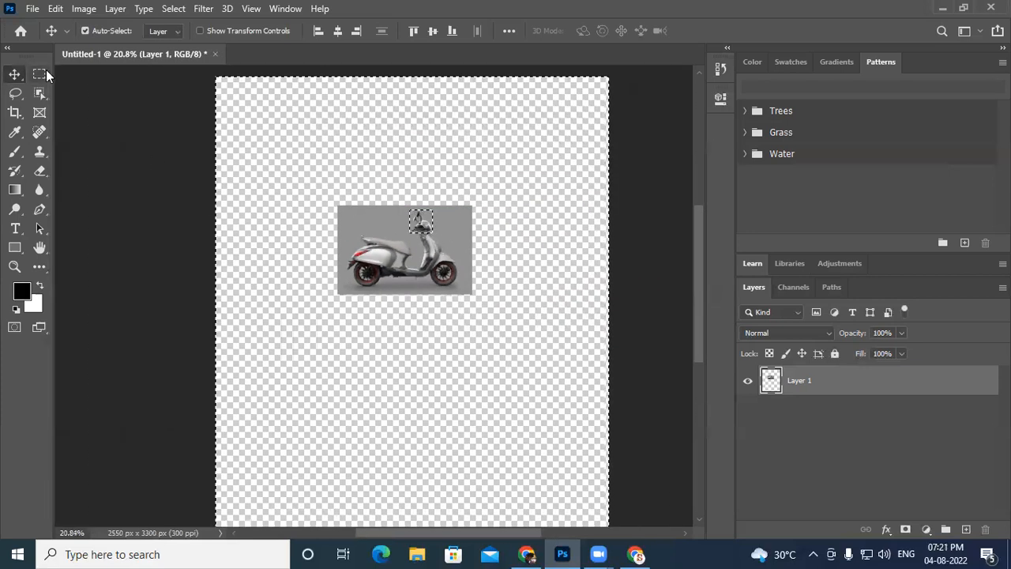
drag(416, 290, 438, 255)
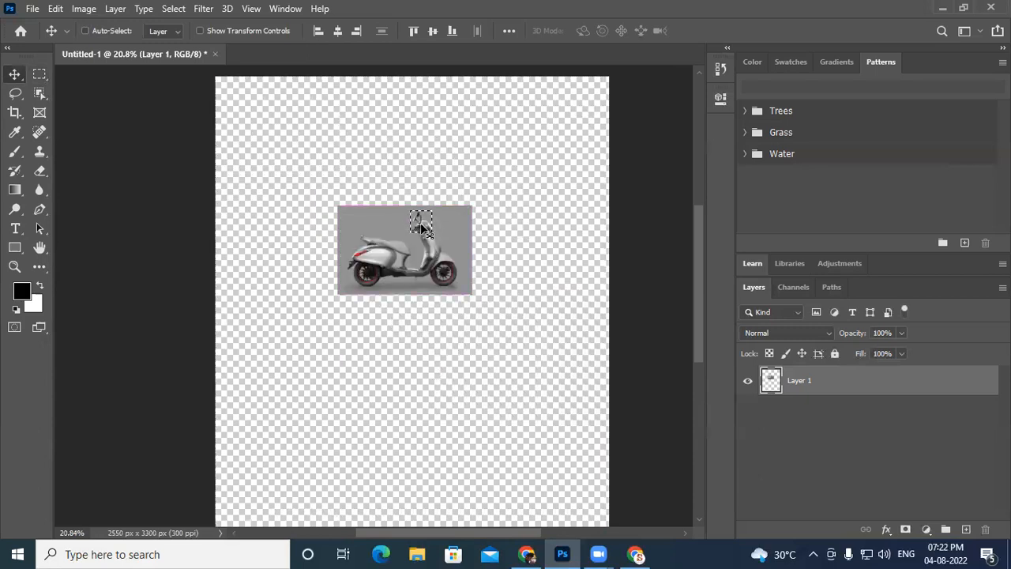
scroll(431, 257, up, 6)
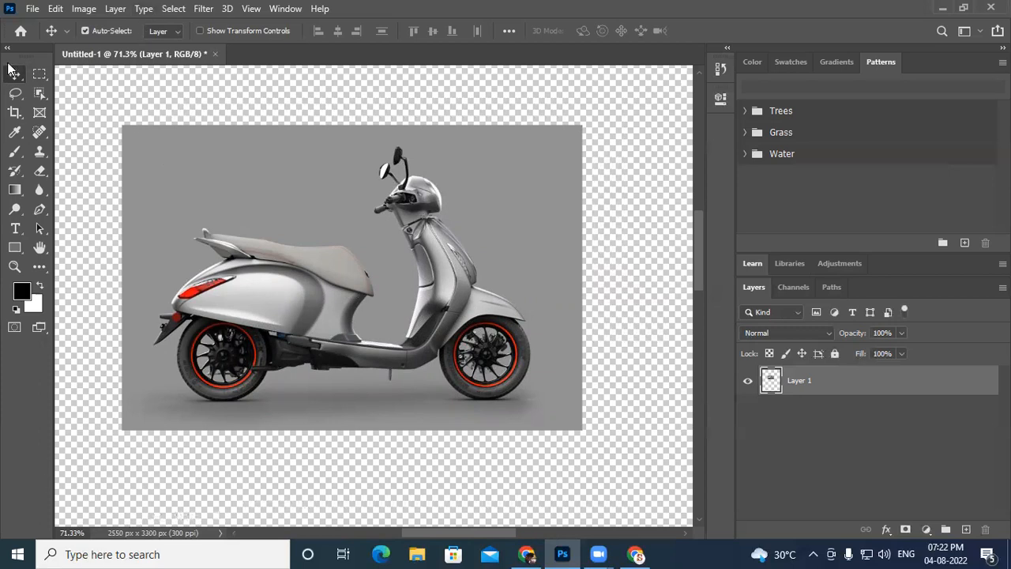
Step: Look through the variants grouped under the Marquee tool and the Move tool
drag(38, 75, 91, 74)
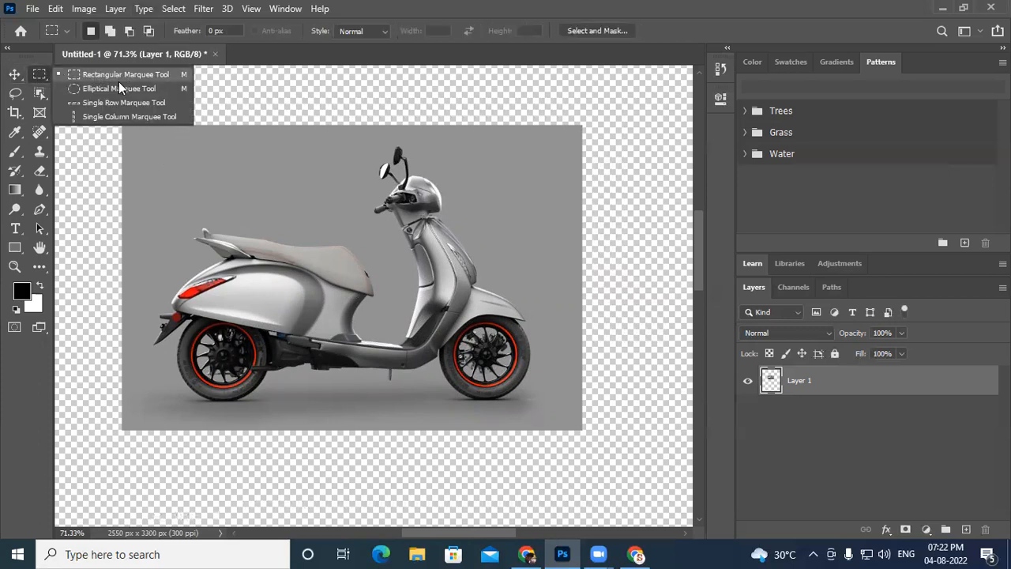
click(119, 76)
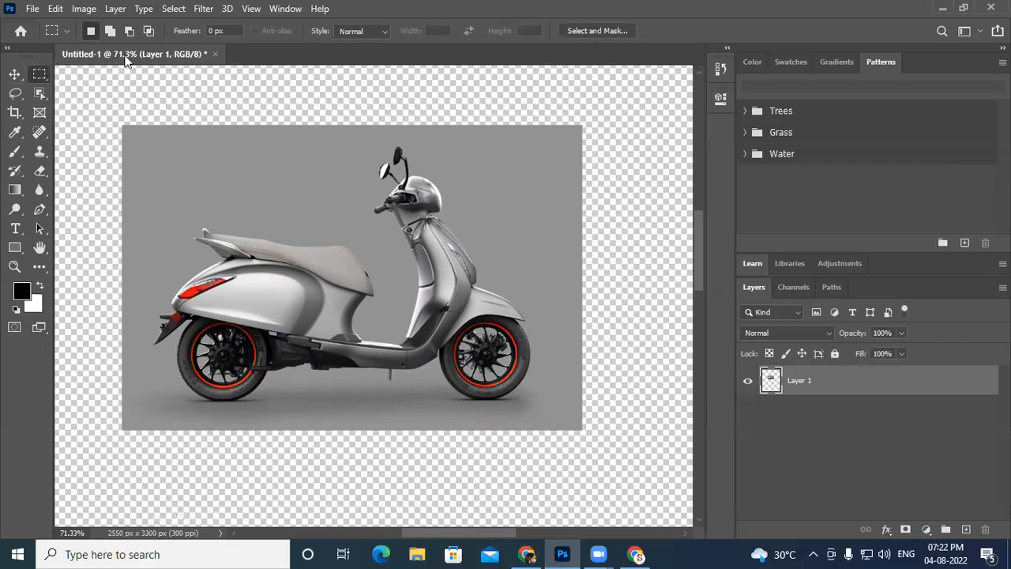
scroll(305, 185, up, 2)
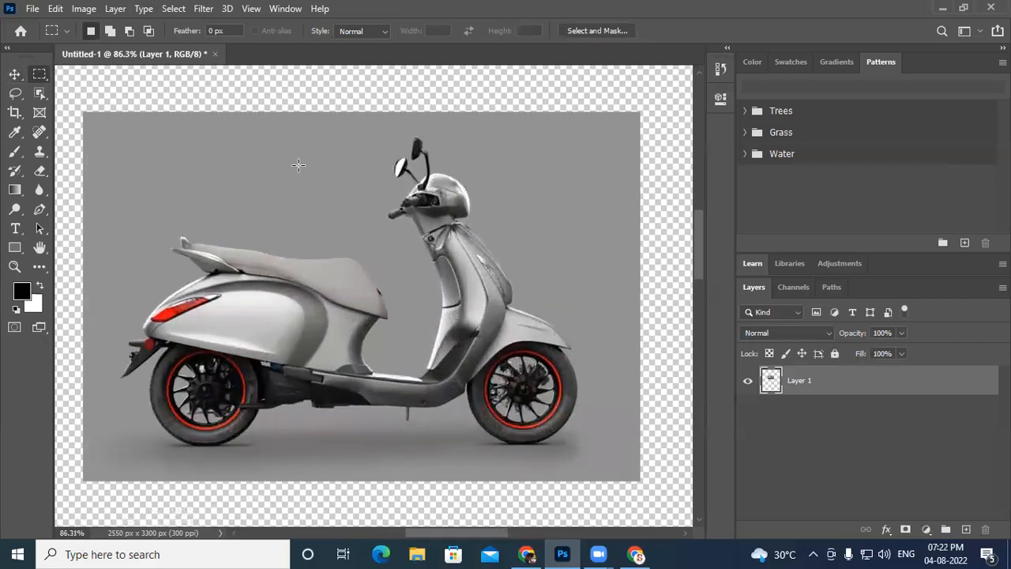
click(13, 75)
right_click(16, 75)
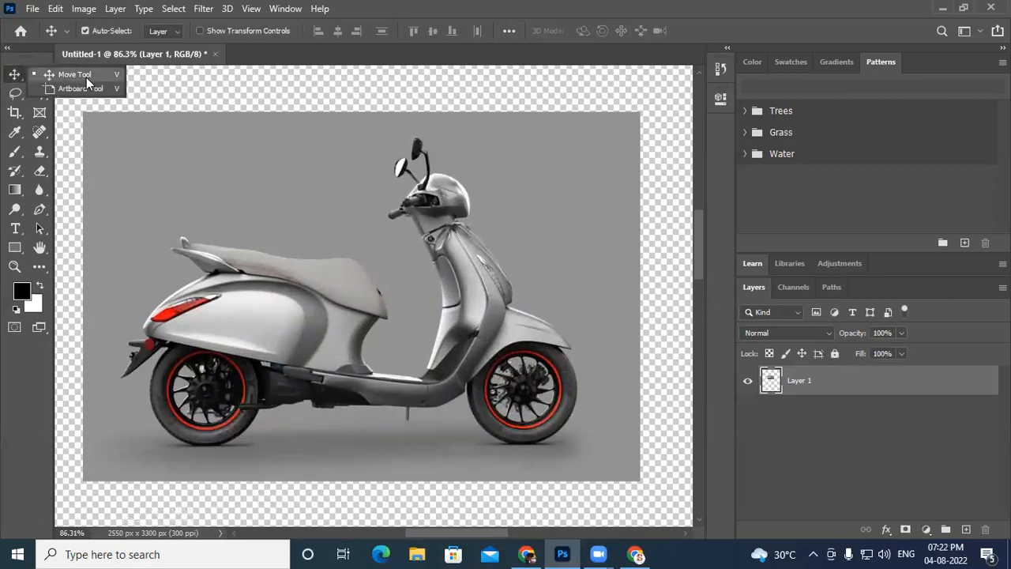
drag(22, 59, 22, 59)
Step: Draw several trial selections with the Rectangular Marquee tool, ending with one across the scooter's handlebar and upper seat
right_click(40, 74)
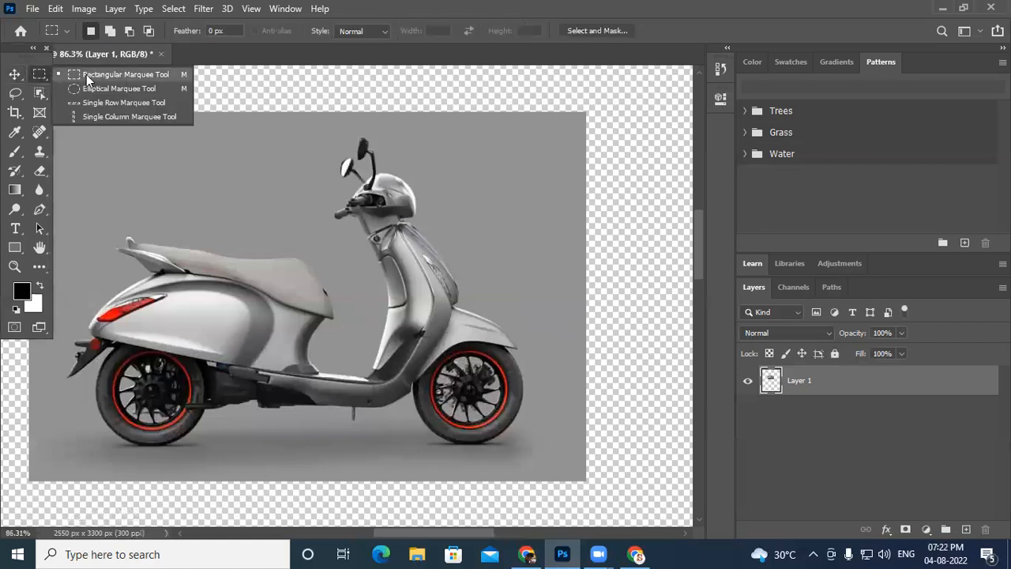
click(101, 78)
drag(179, 147, 471, 227)
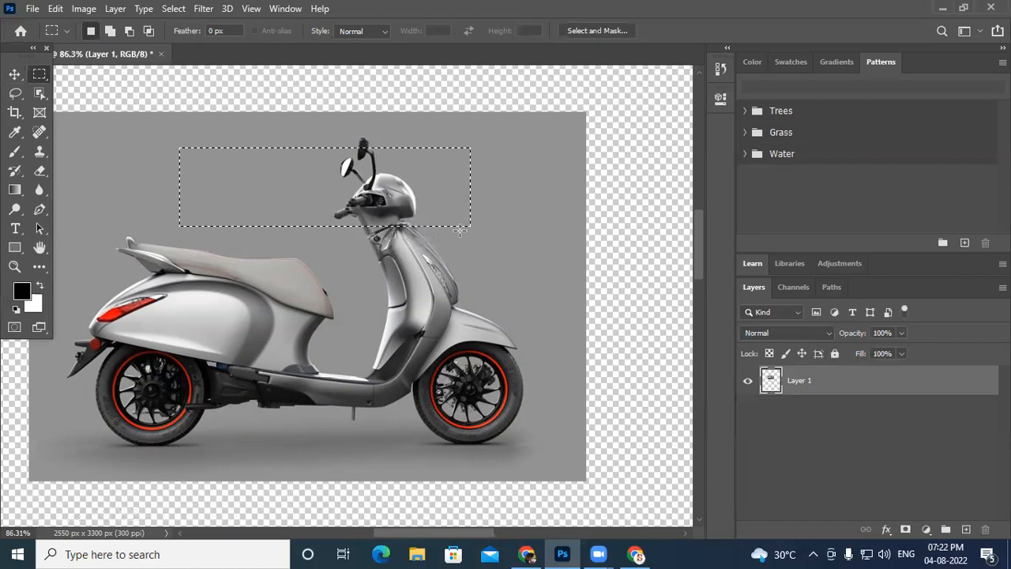
drag(229, 262, 587, 397)
drag(174, 137, 523, 286)
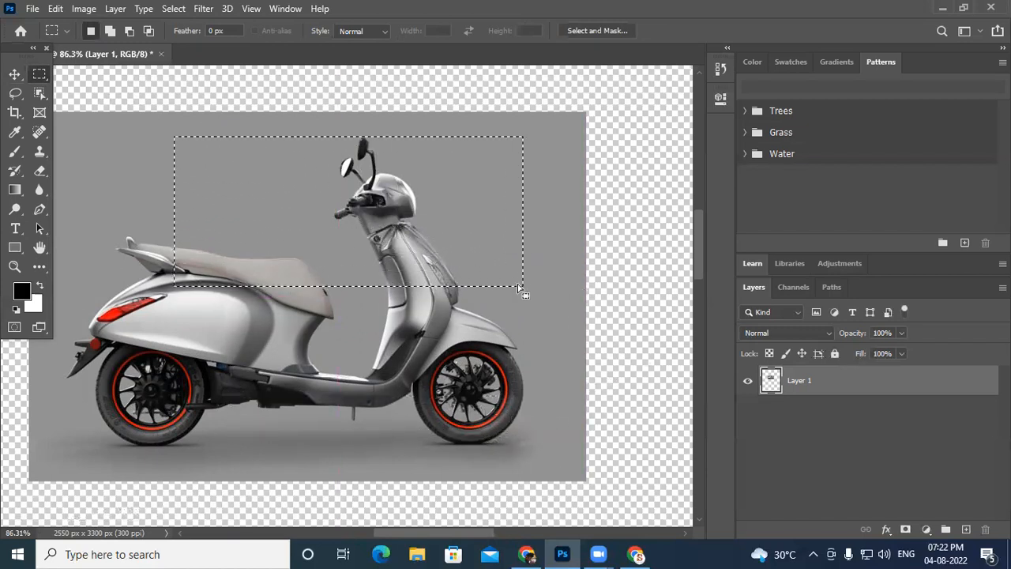
Step: Clear the trial selections and draw a new rectangular selection around the scooter's handlebar and front body
click(516, 286)
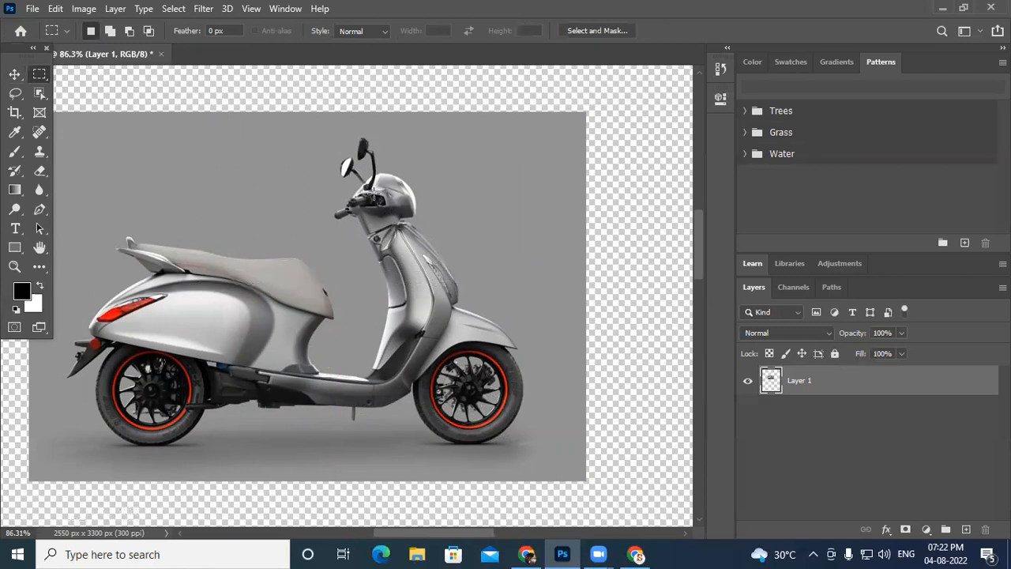
drag(285, 136, 592, 304)
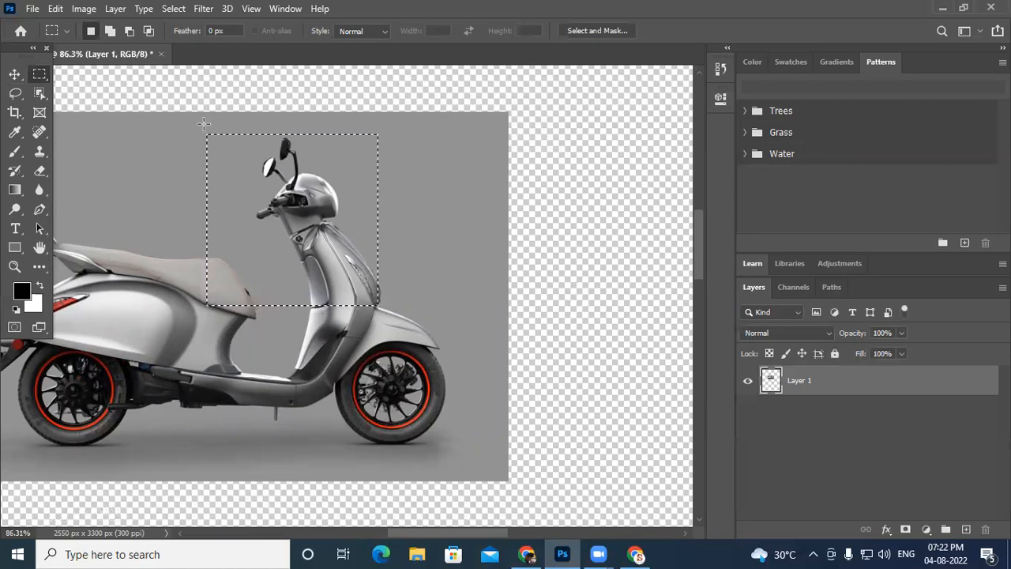
click(257, 193)
drag(225, 152, 493, 292)
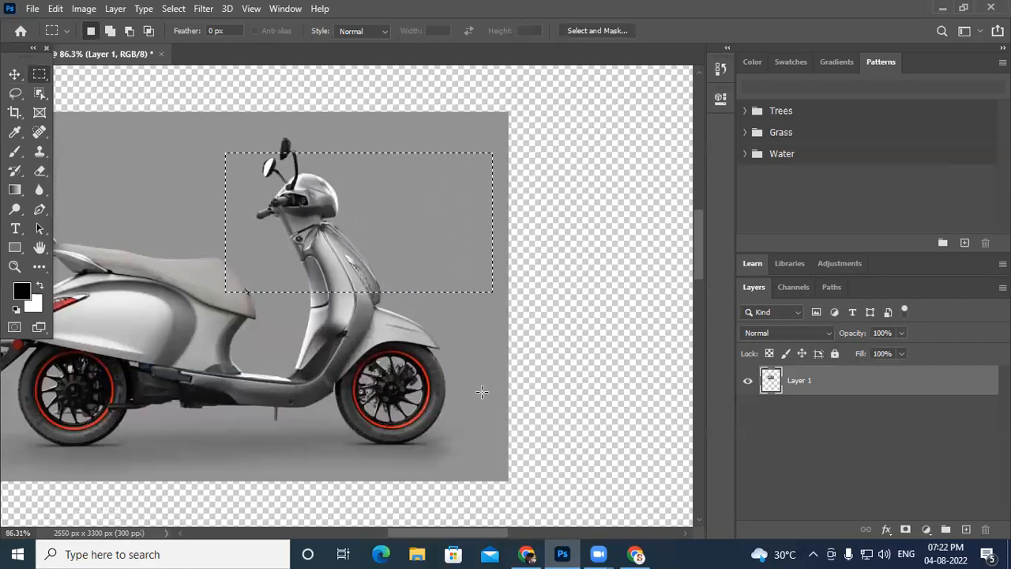
key(ctrl+d)
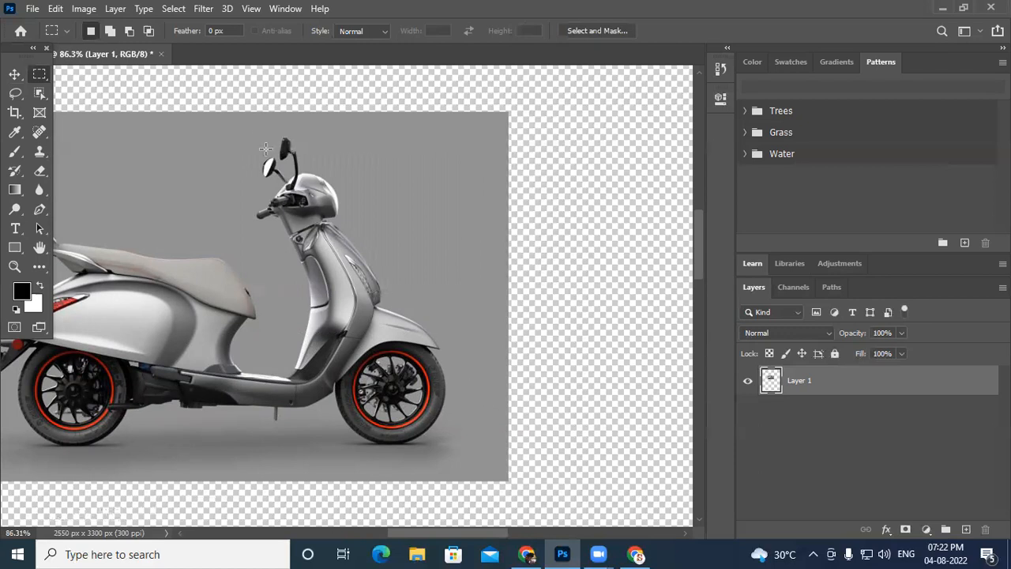
drag(186, 143, 469, 325)
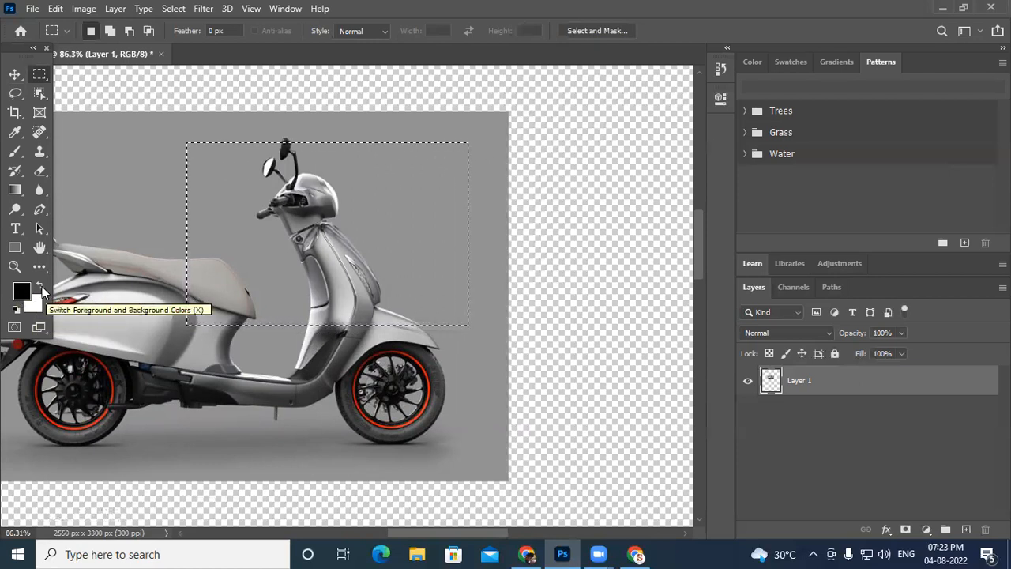
Step: Swap the foreground and background colours back and forth several times, ending with black as the foreground colour
click(42, 287)
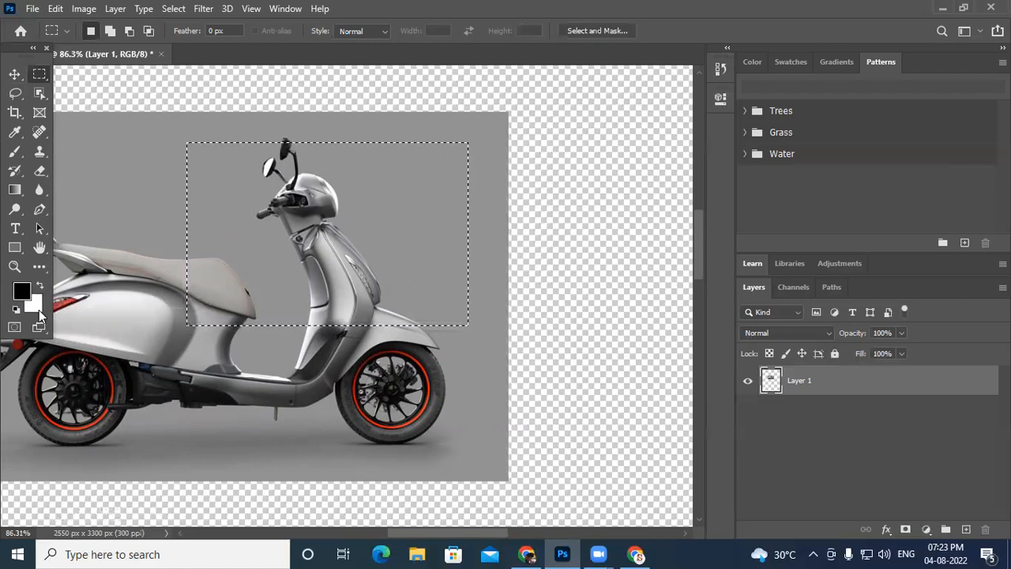
key(x)
key(x)
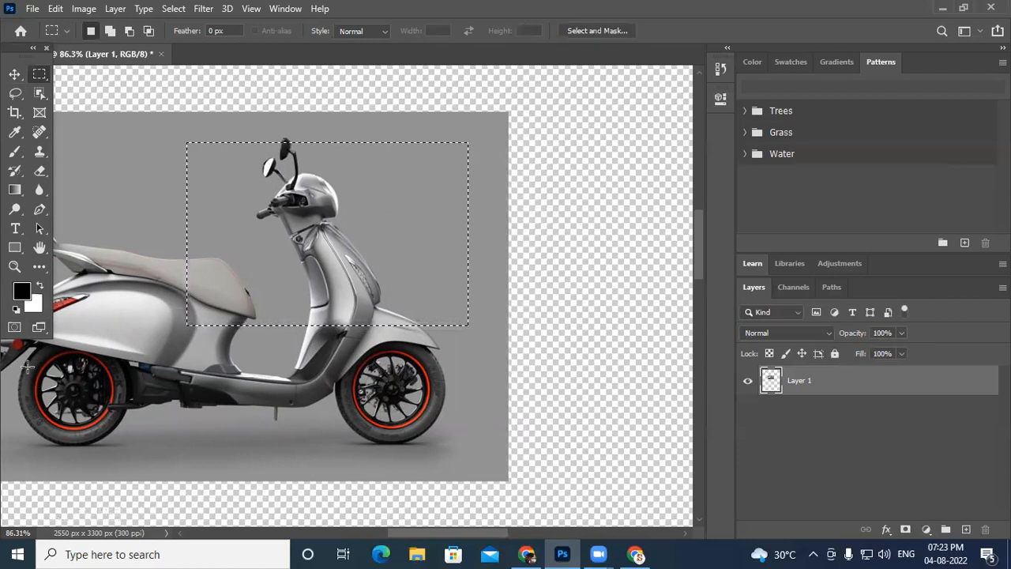
key(x)
key(x)
key(x)
key(x)
key(x)
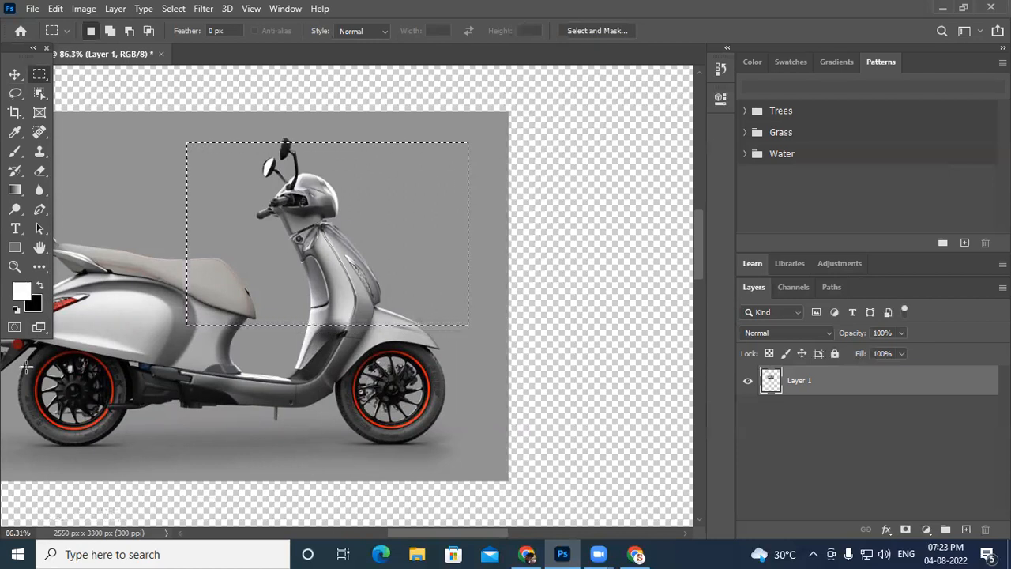
key(x)
key(x)
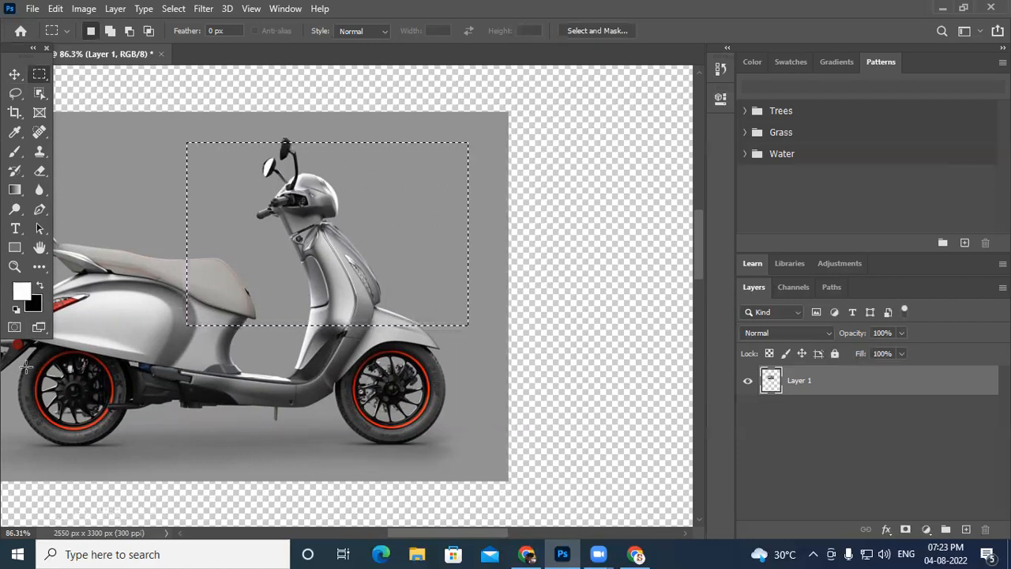
key(x)
key(x)
key(x)
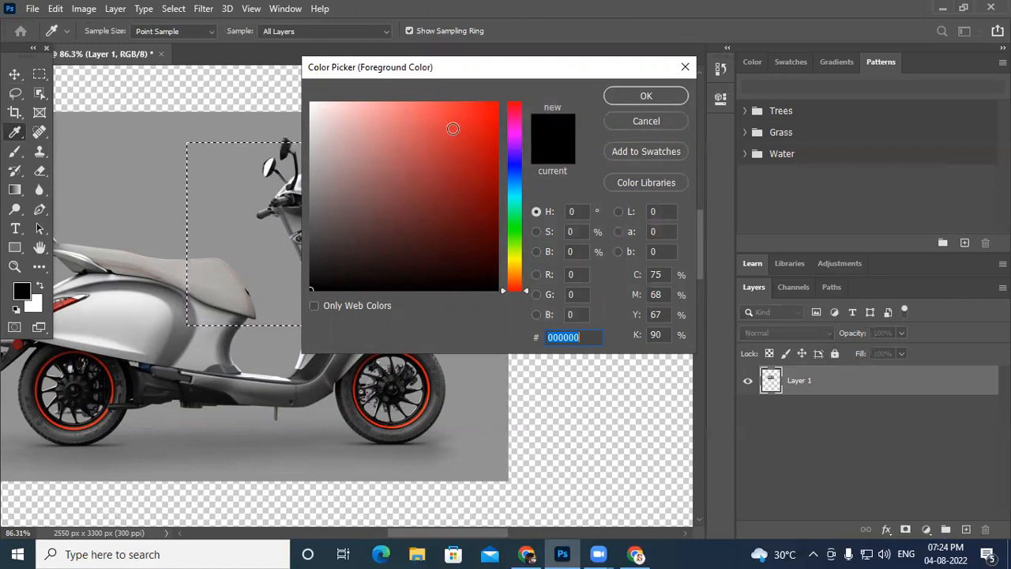
Step: Set the foreground colour to a bright red in the Color Picker
click(463, 129)
mouse_move(517, 171)
mouse_down()
mouse_move(515, 103)
mouse_move(523, 293)
mouse_move(521, 101)
mouse_up()
mouse_move(466, 138)
mouse_down()
mouse_move(500, 102)
mouse_move(357, 269)
mouse_move(427, 286)
mouse_move(498, 102)
mouse_move(419, 214)
mouse_move(497, 292)
mouse_move(318, 100)
mouse_move(314, 106)
mouse_move(424, 229)
mouse_move(497, 279)
mouse_move(266, 294)
mouse_move(346, 251)
mouse_move(496, 104)
mouse_move(379, 286)
mouse_move(451, 135)
mouse_move(500, 105)
mouse_move(307, 296)
mouse_move(499, 291)
mouse_move(345, 114)
mouse_move(311, 96)
mouse_move(524, 314)
mouse_move(321, 97)
mouse_move(491, 290)
mouse_move(361, 130)
mouse_move(465, 107)
mouse_move(443, 163)
mouse_move(479, 110)
mouse_move(477, 140)
mouse_move(490, 113)
mouse_move(454, 110)
mouse_move(456, 189)
mouse_move(477, 115)
mouse_move(470, 119)
mouse_up()
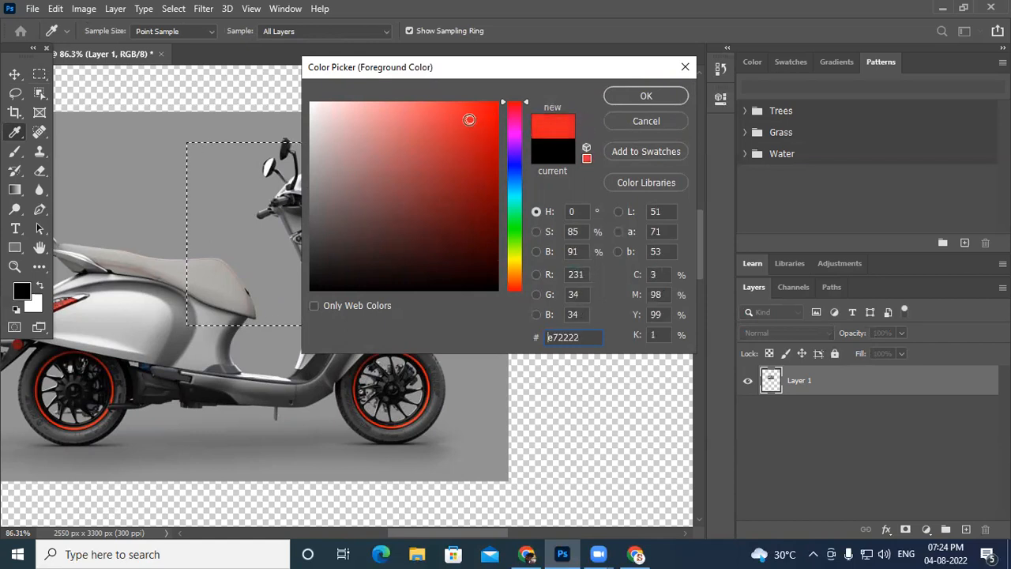
click(641, 96)
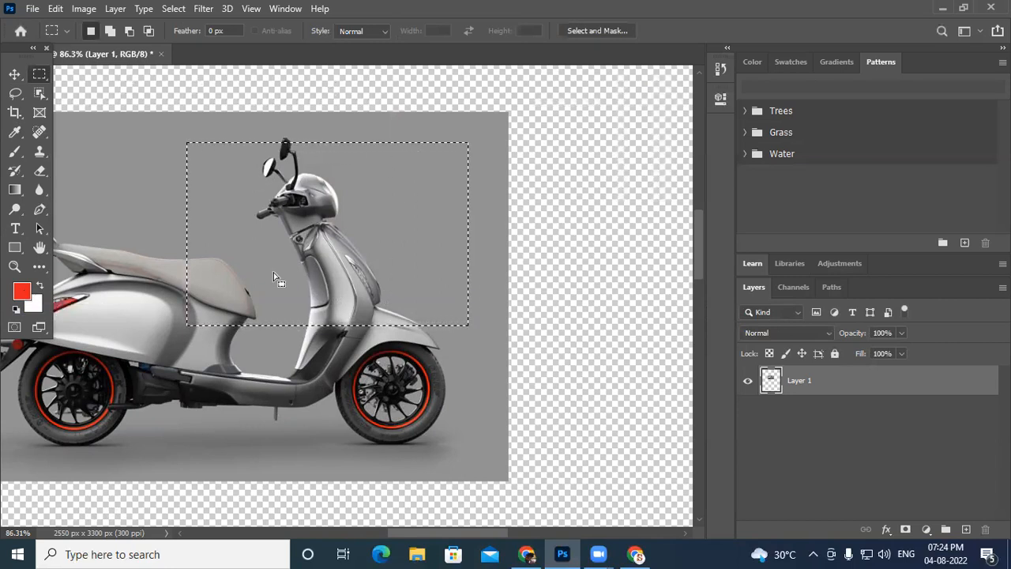
Step: Try filling the selected area with the red foreground colour and the white background colour, and undo the fills
key(alt+BackSpace)
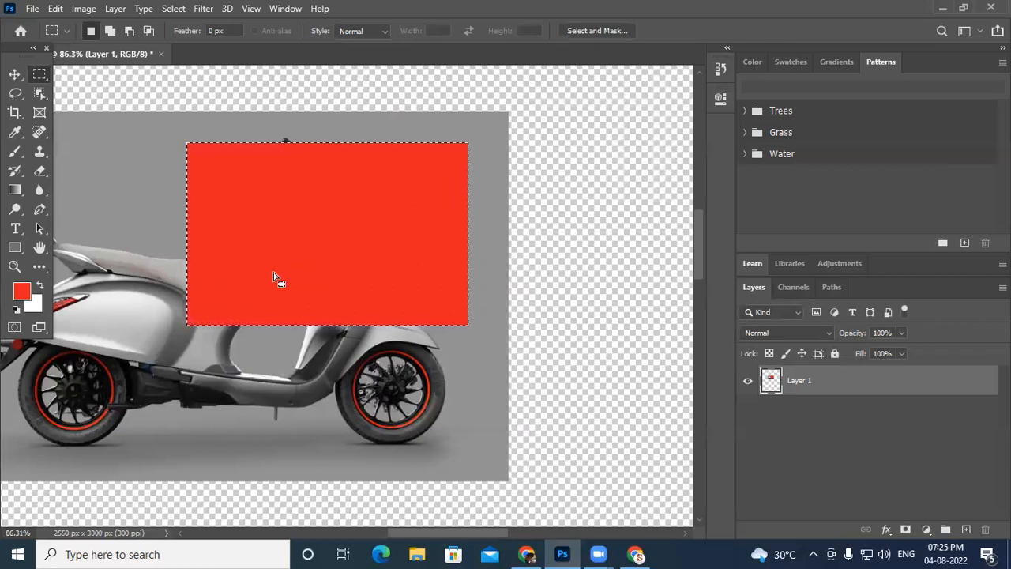
key(alt)
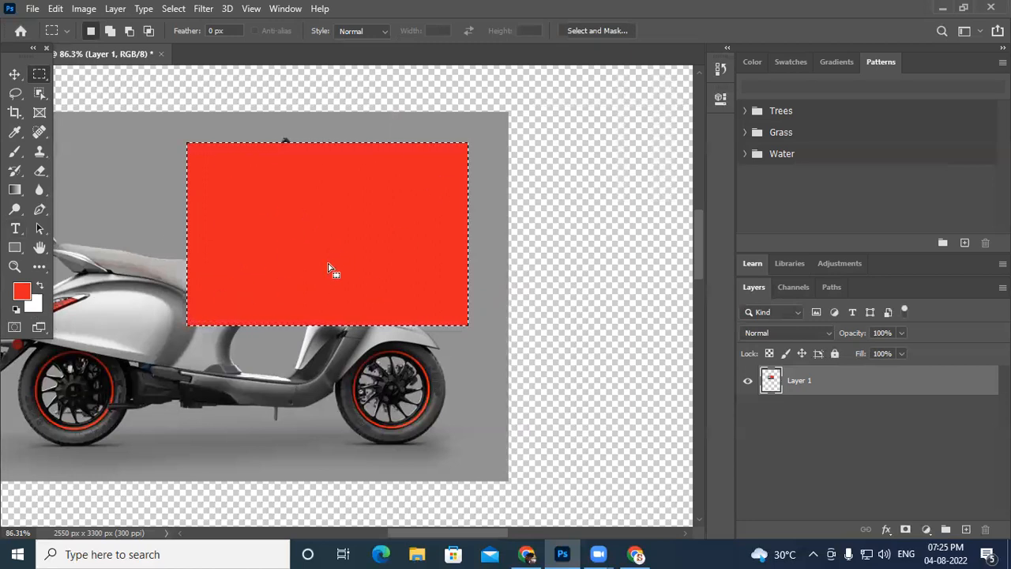
key(ctrl+BackSpace)
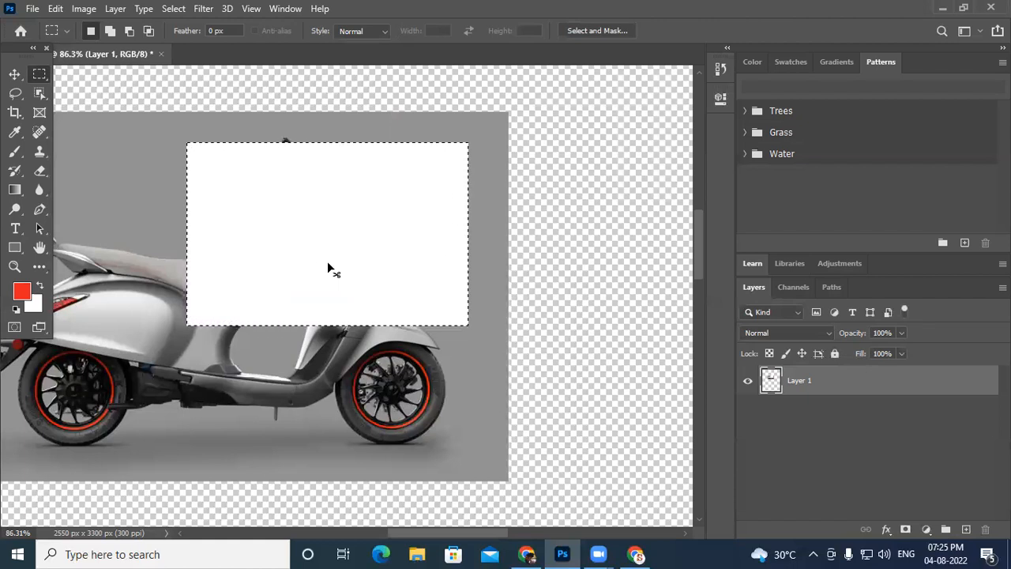
key(alt+BackSpace)
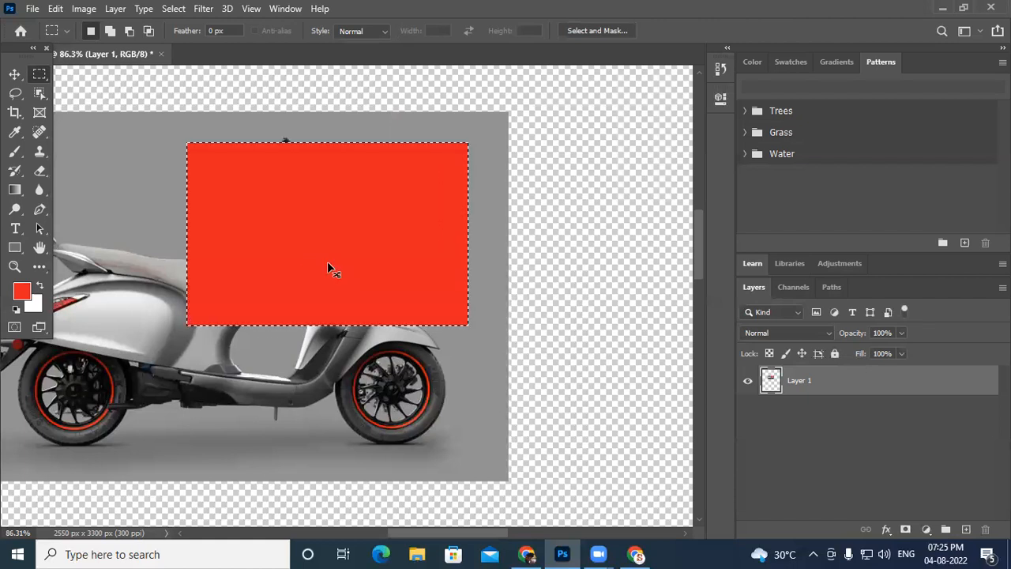
key(ctrl+z)
key(ctrl+z)
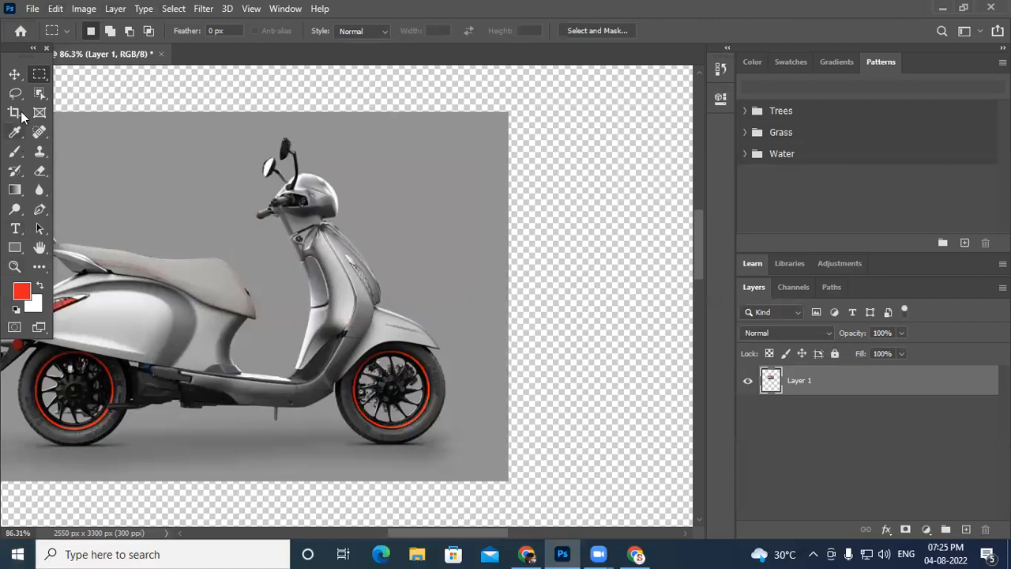
Step: Draw trial rectangular selections around the scooter's handlebar area with the Rectangular Marquee tool and clear them
right_click(38, 78)
click(133, 78)
drag(232, 155, 452, 335)
click(450, 344)
drag(177, 144, 485, 321)
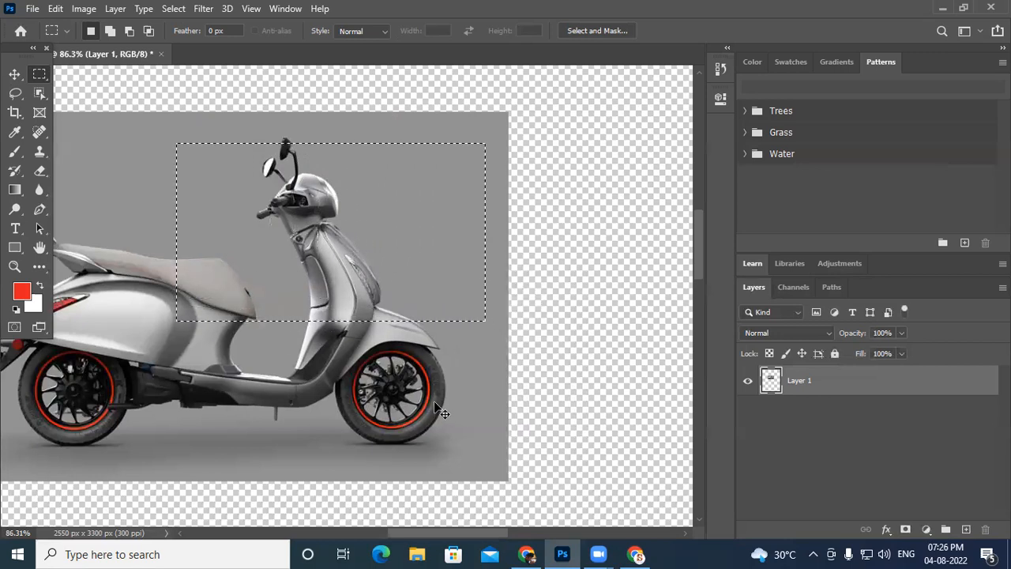
click(427, 392)
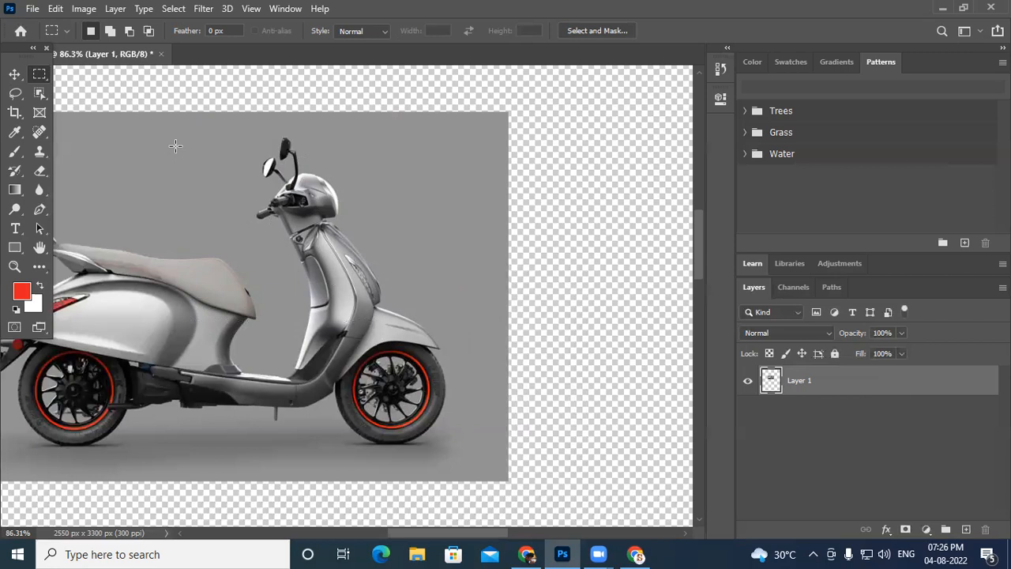
Step: Draw a rectangular selection over the handlebar, constrain it to a square, and clear the selection
drag(256, 218, 424, 269)
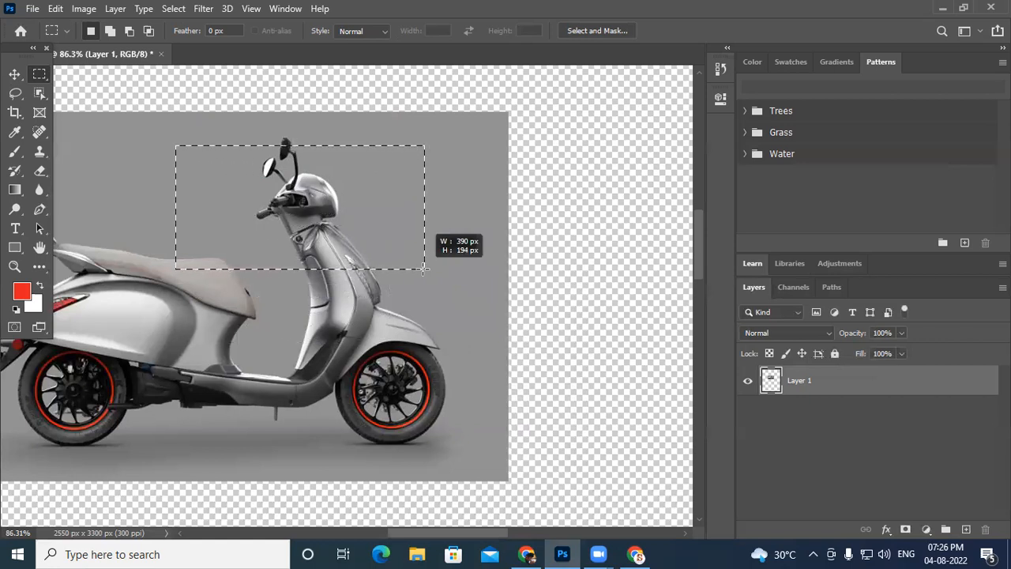
drag(424, 268, 477, 329)
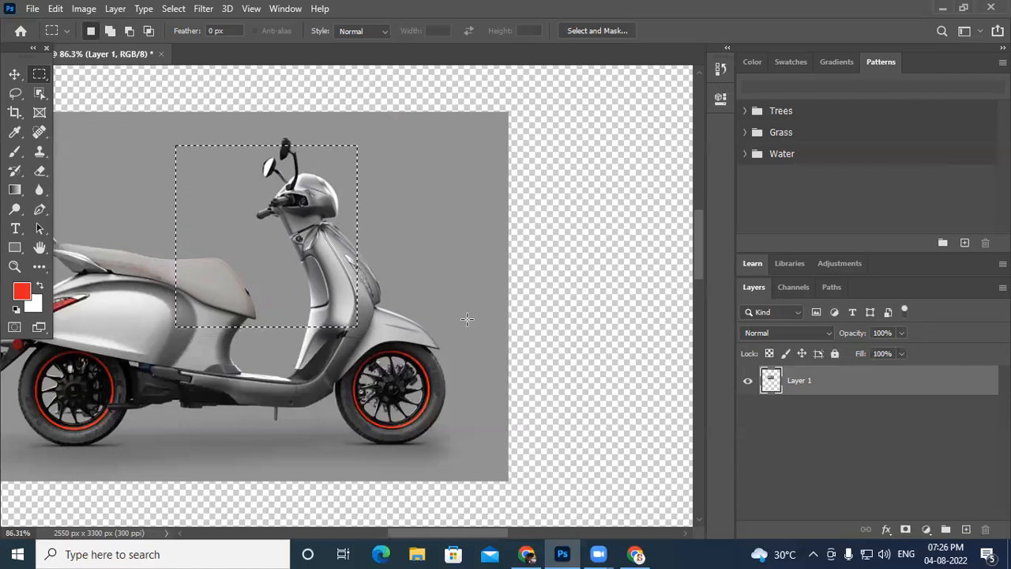
key(ctrl+d)
Step: Switch to the Elliptical Marquee tool, draw a trial circular selection across the scooter's footwell, and clear it
right_click(40, 73)
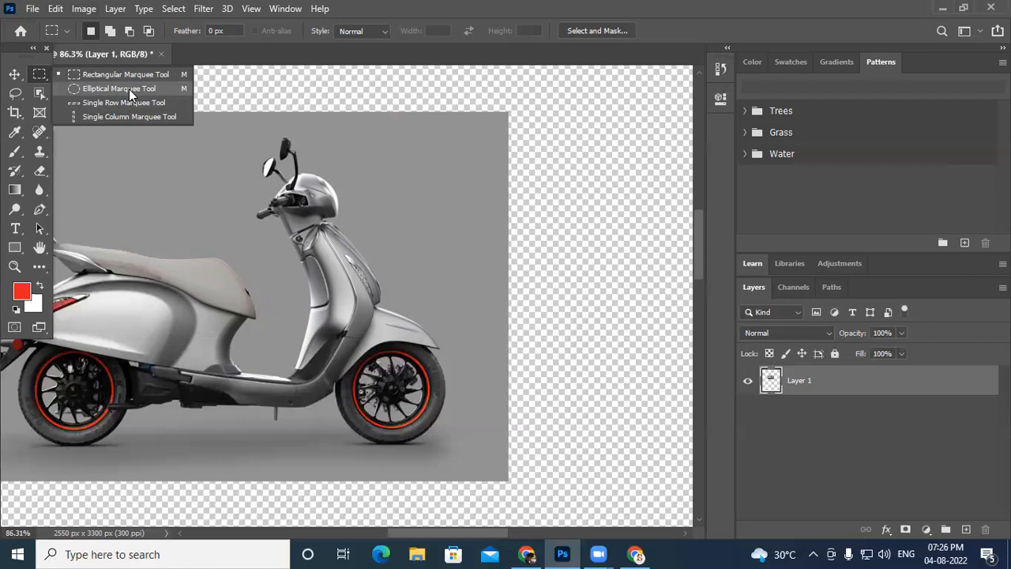
click(129, 88)
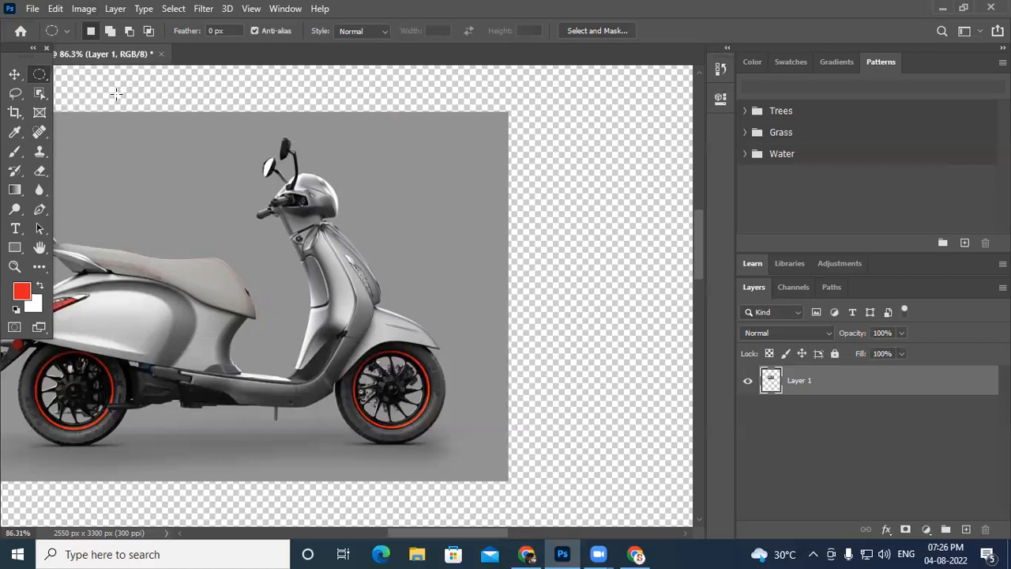
drag(204, 202, 392, 394)
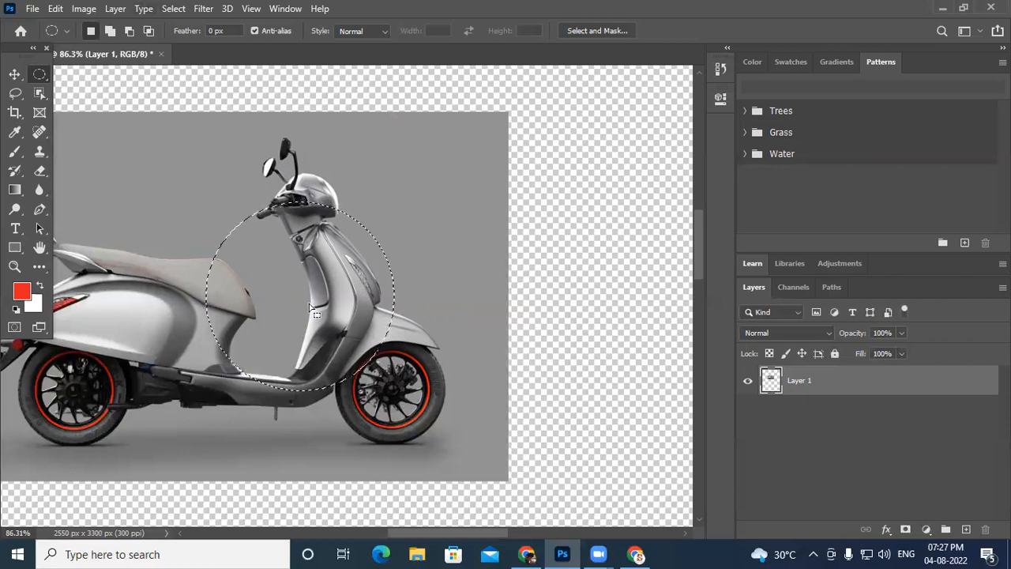
key(ctrl+d)
Step: Draw a circular selection, repositioning it while drawing so that it fits around the scooter's front wheel
mouse_move(220, 186)
mouse_down()
mouse_move(330, 313)
mouse_move(416, 375)
mouse_move(462, 442)
mouse_move(372, 307)
mouse_move(440, 398)
mouse_move(293, 253)
mouse_move(348, 316)
mouse_move(308, 277)
mouse_move(293, 294)
mouse_move(349, 324)
mouse_move(282, 264)
mouse_move(234, 183)
mouse_up()
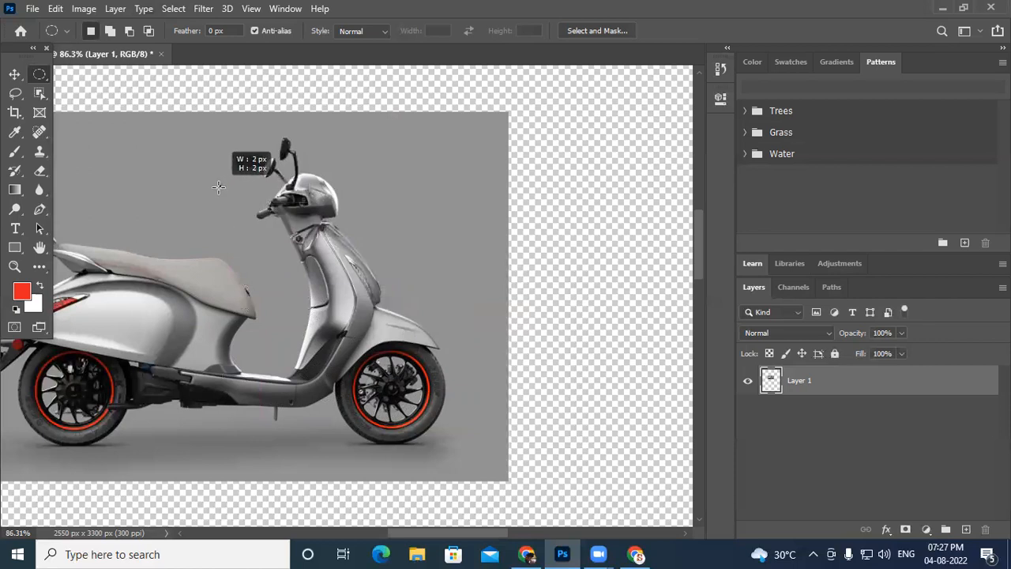
drag(242, 237, 266, 181)
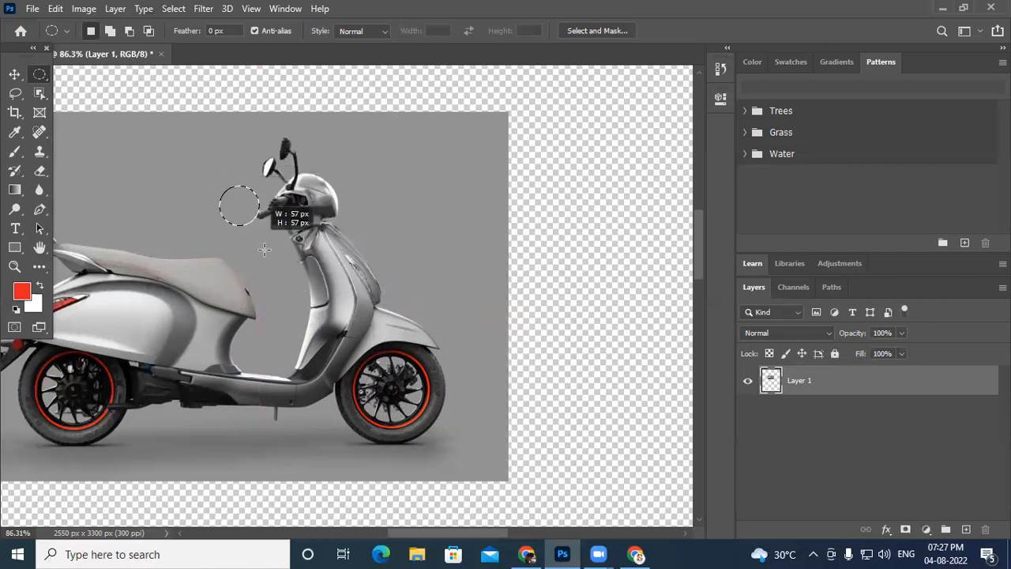
drag(285, 279, 270, 241)
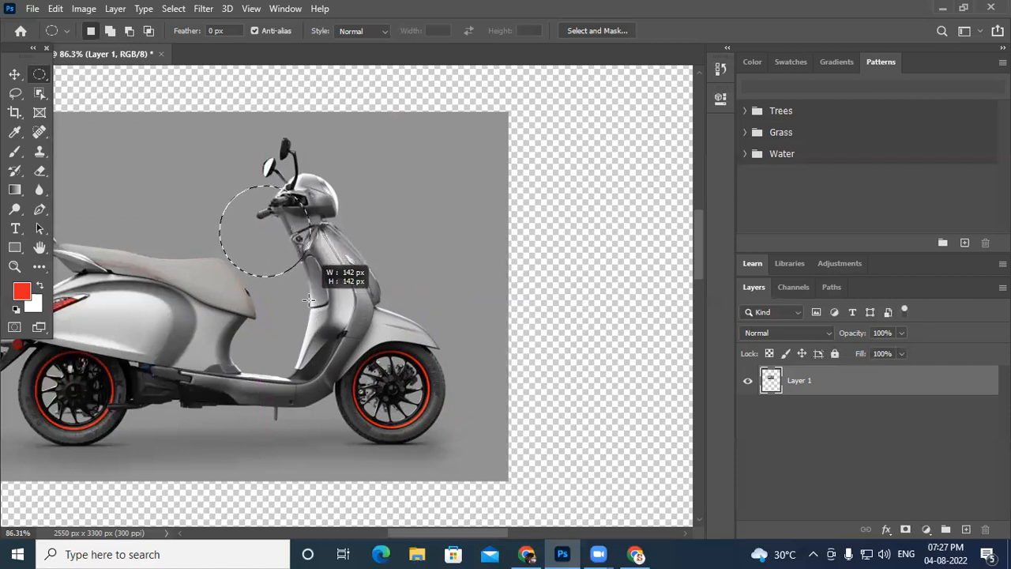
drag(309, 299, 315, 301)
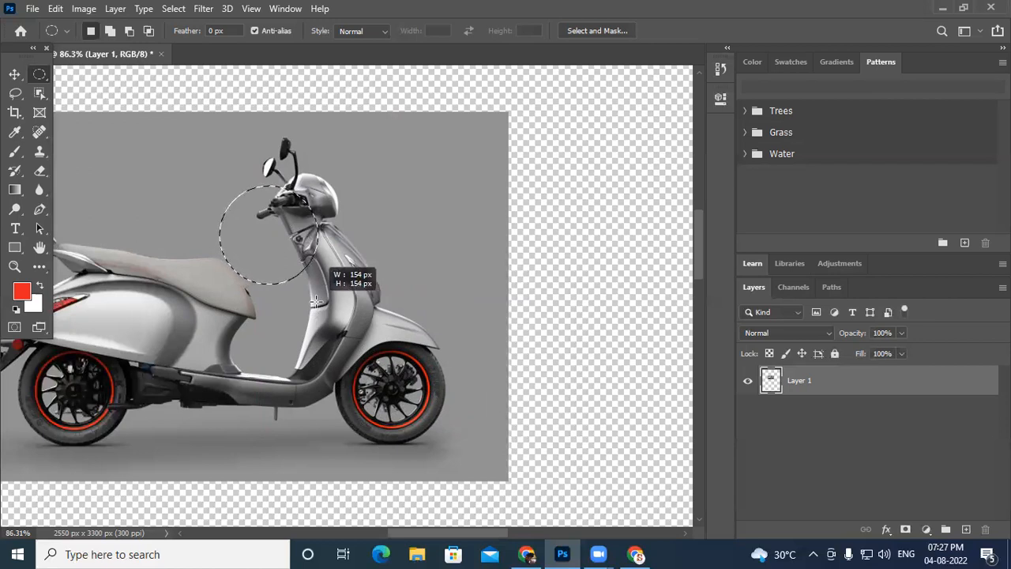
key(space)
drag(316, 301, 444, 448)
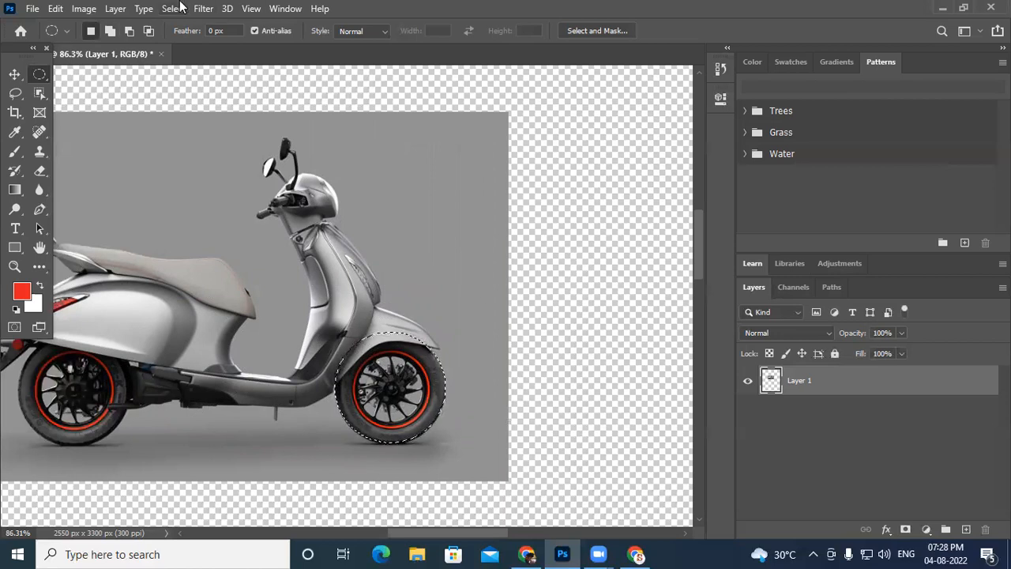
Step: Move the selected front wheel beside the picture, over the handlebar and out again with the Move tool, and undo the moves
click(18, 76)
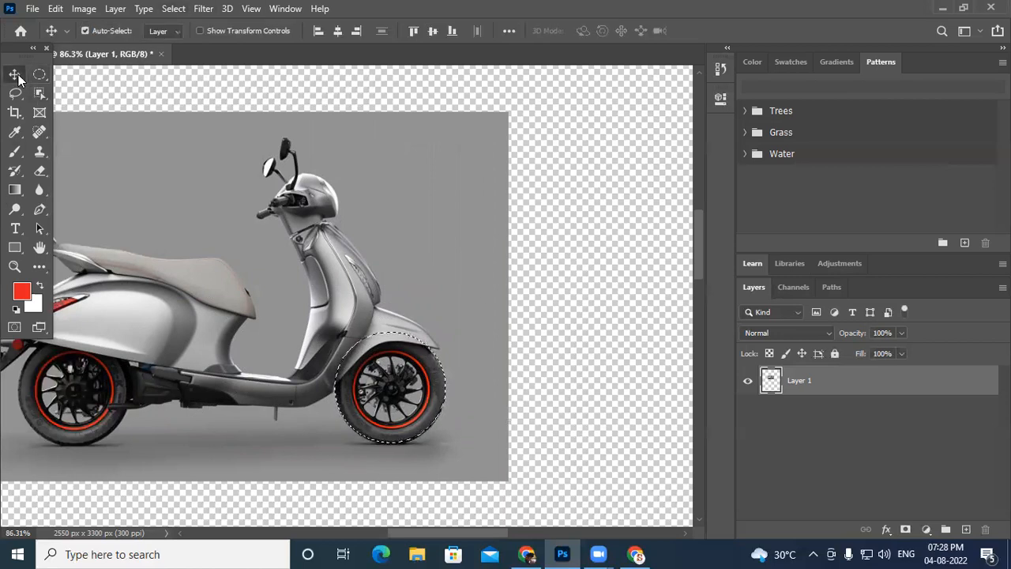
drag(401, 397, 602, 240)
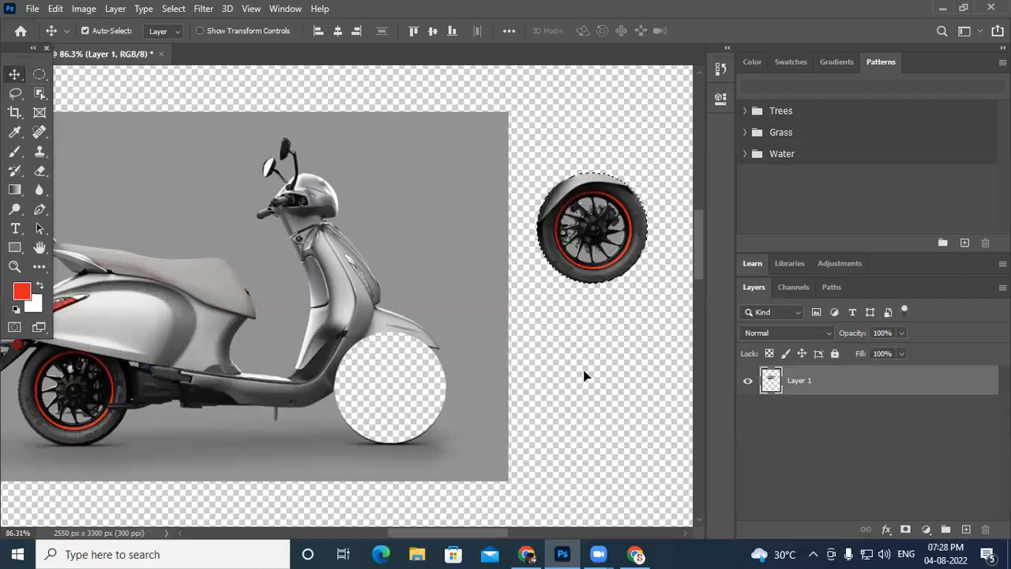
drag(606, 254, 317, 214)
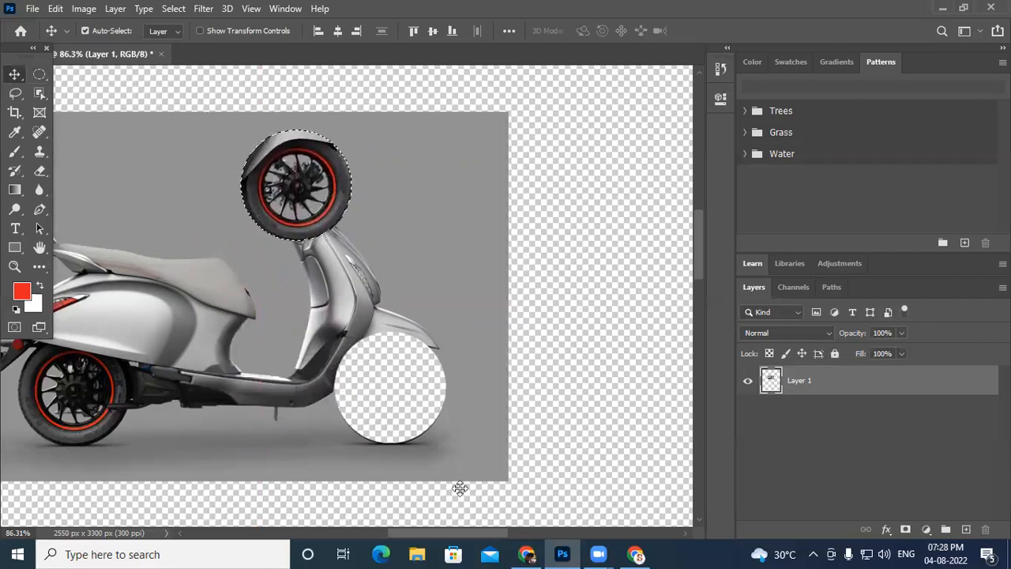
drag(309, 257, 613, 315)
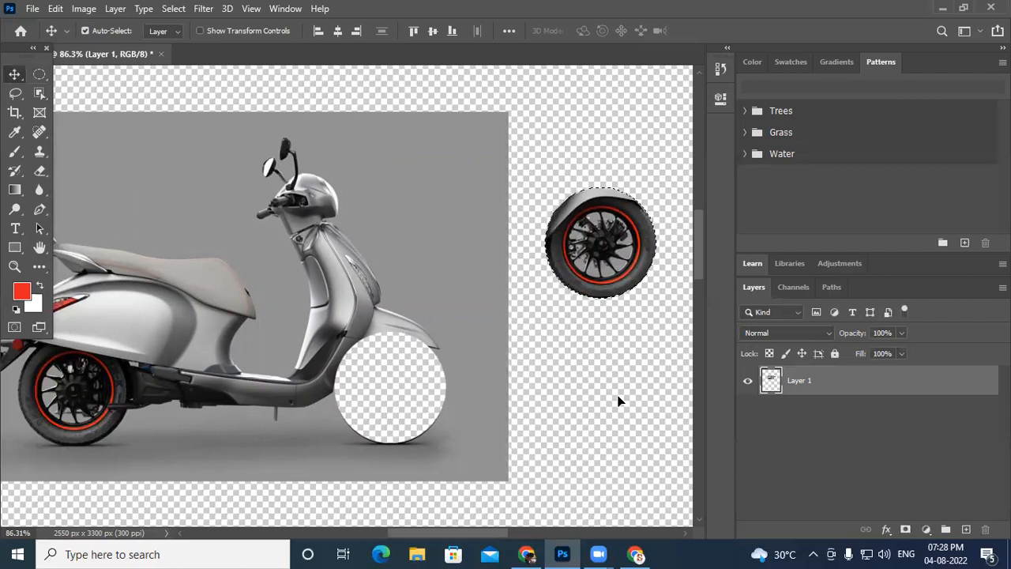
key(ctrl+z)
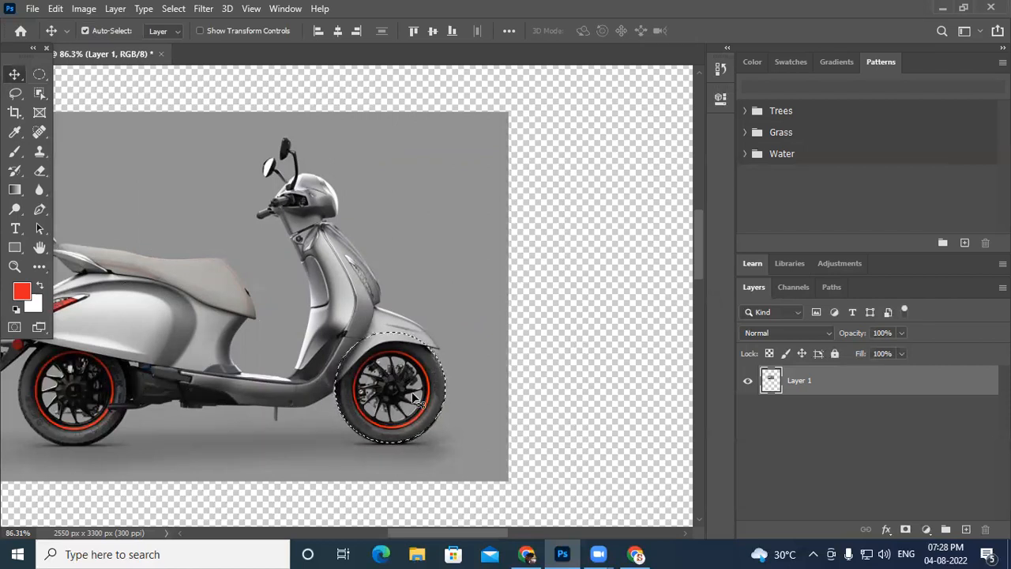
key(ctrl)
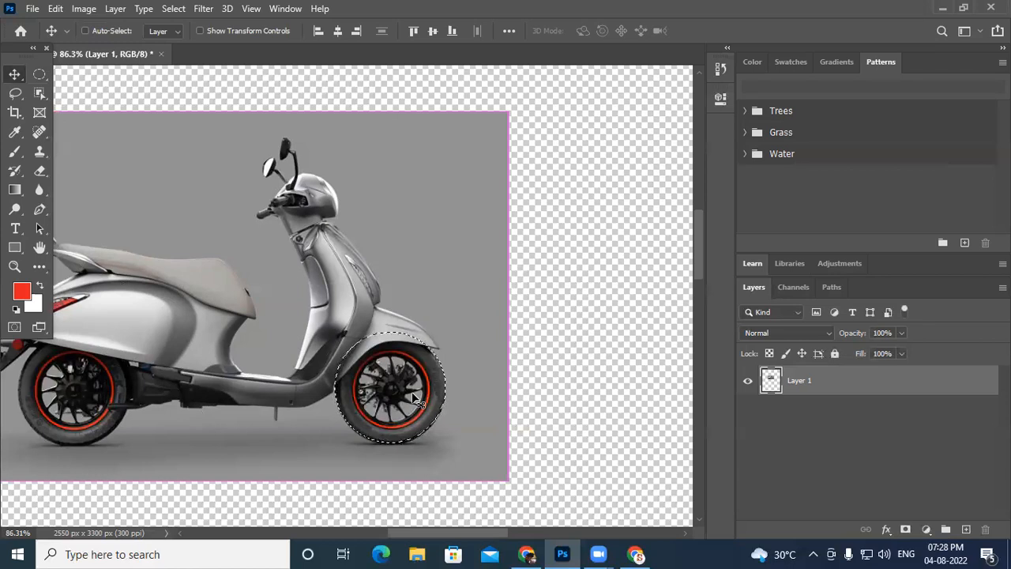
Step: Copy the selected front wheel to a new layer, move the copy over the scooter's tail, and undo the moves and the copy
key(ctrl+j)
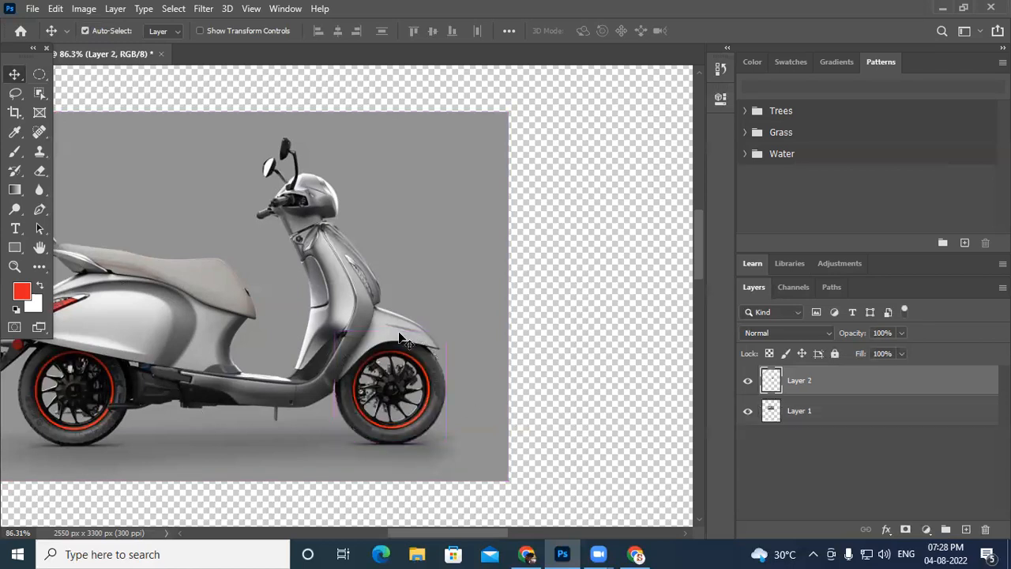
drag(389, 407, 506, 415)
drag(395, 427, 127, 274)
scroll(425, 279, down, 1)
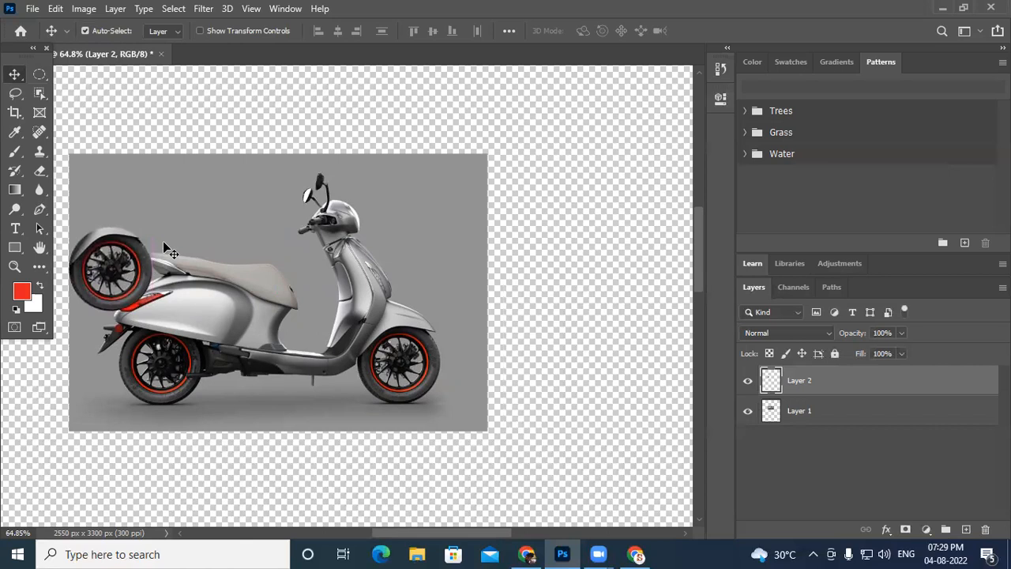
key(ctrl+z)
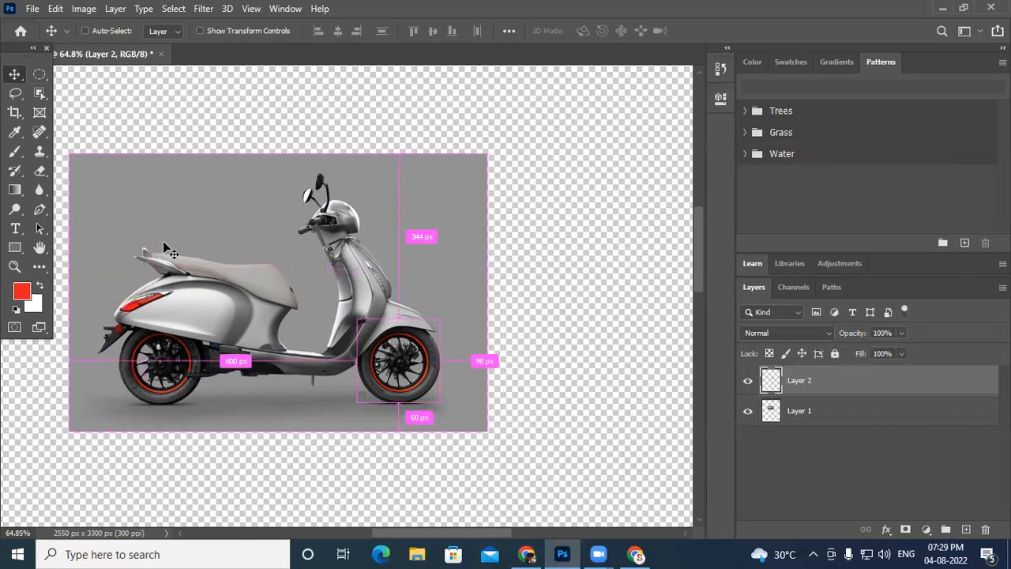
key(ctrl+e)
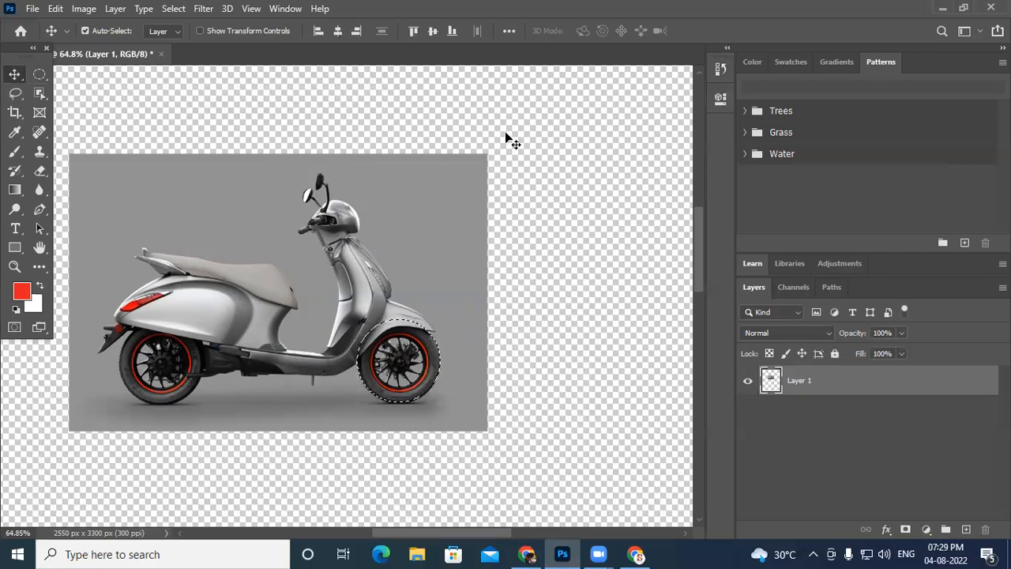
Step: Switch to the Single Row Marquee tool, clear the wheel selection, and select a pixel row at the height of the scooter's mirrors
drag(39, 74, 76, 76)
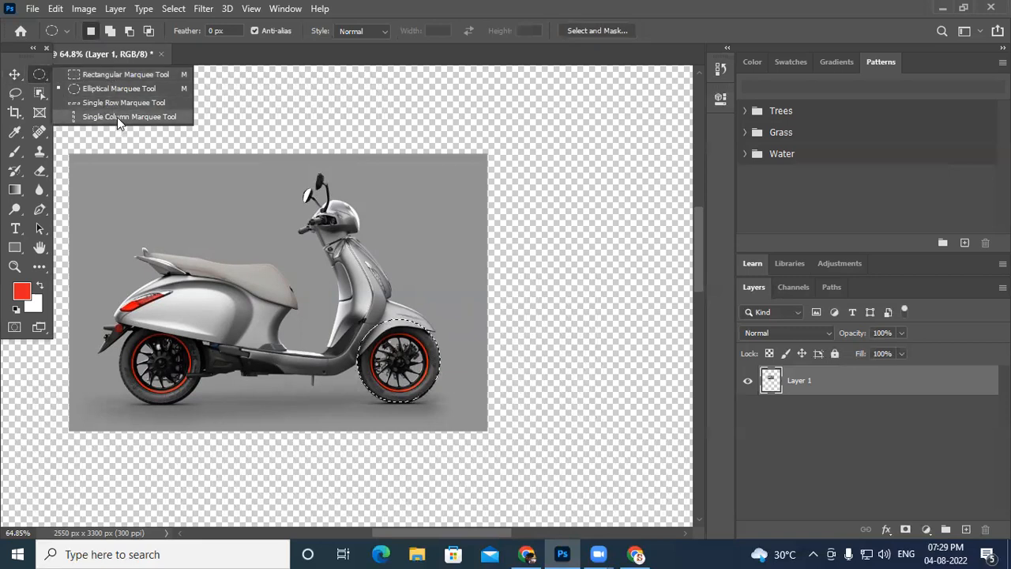
click(102, 103)
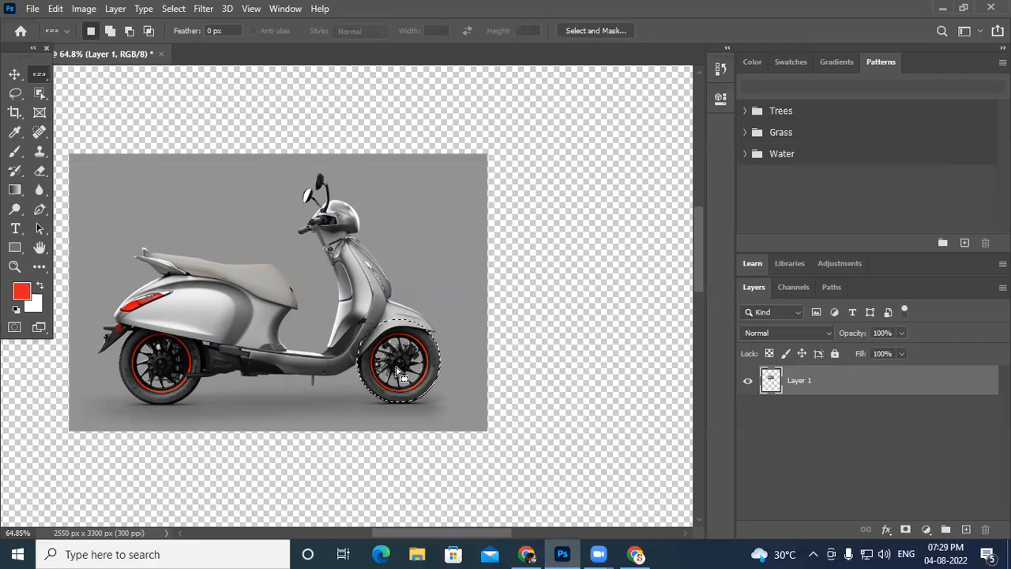
key(ctrl+d)
scroll(264, 232, up, 3)
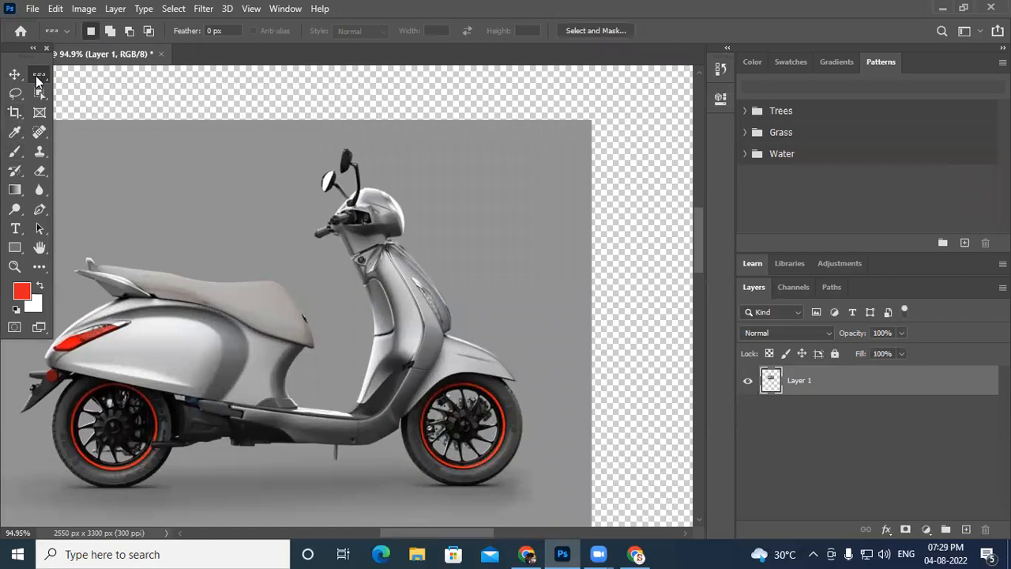
click(211, 171)
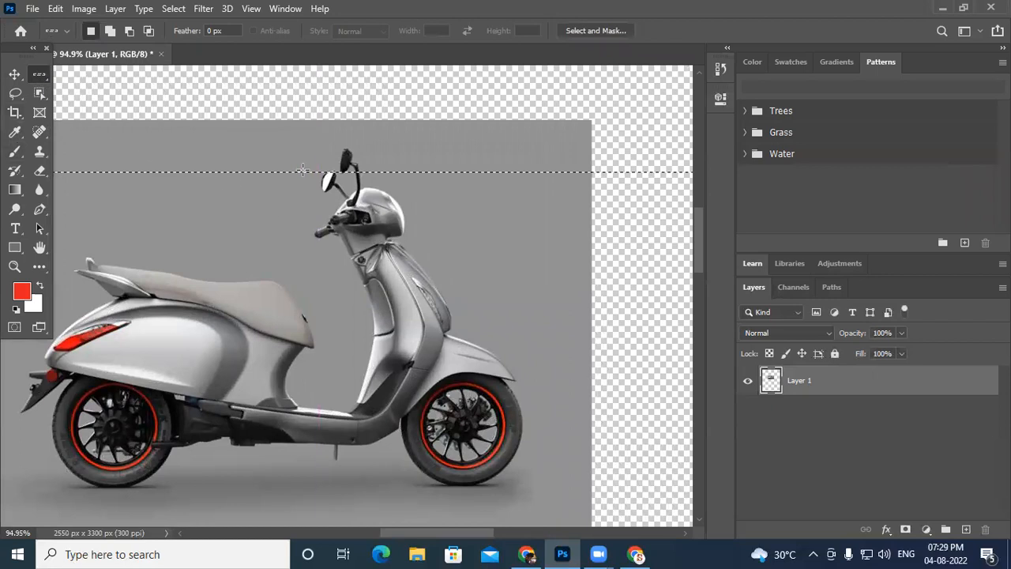
Step: Examine the row selection's height against the pixel grid and its extent across the full canvas width
scroll(277, 169, up, 4)
scroll(322, 163, up, 10)
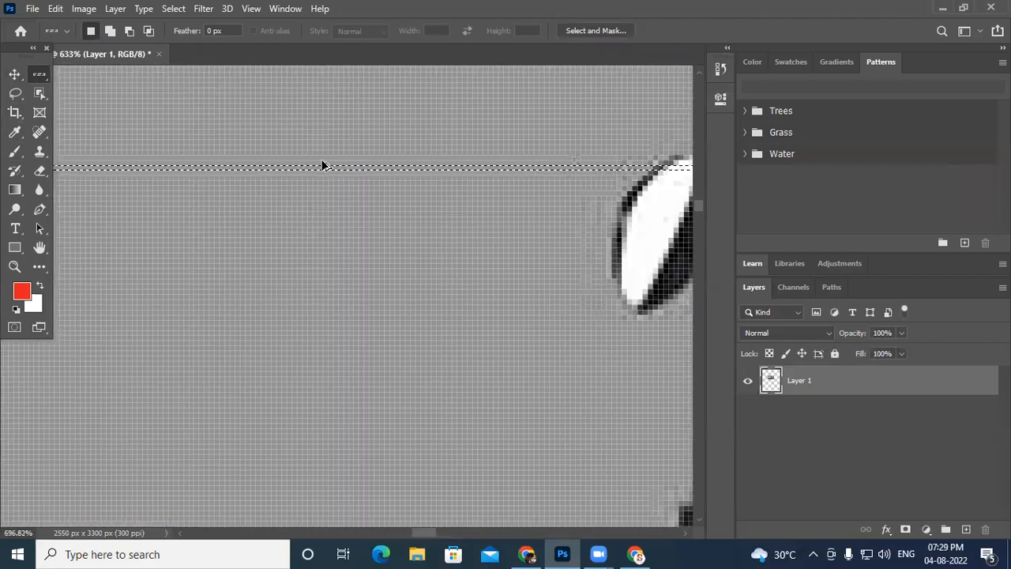
scroll(323, 175, up, 3)
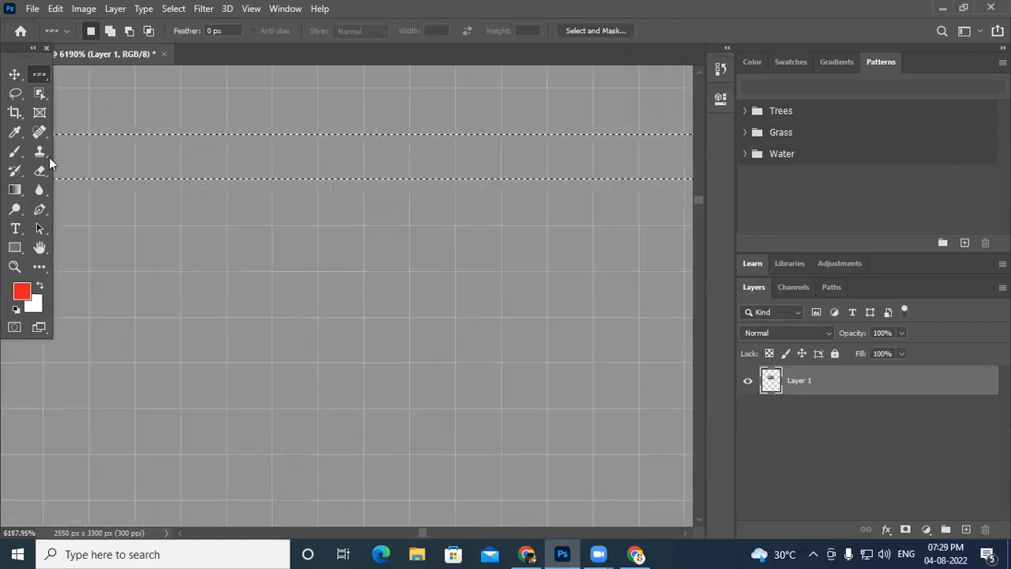
scroll(379, 181, down, 3)
scroll(387, 178, down, 14)
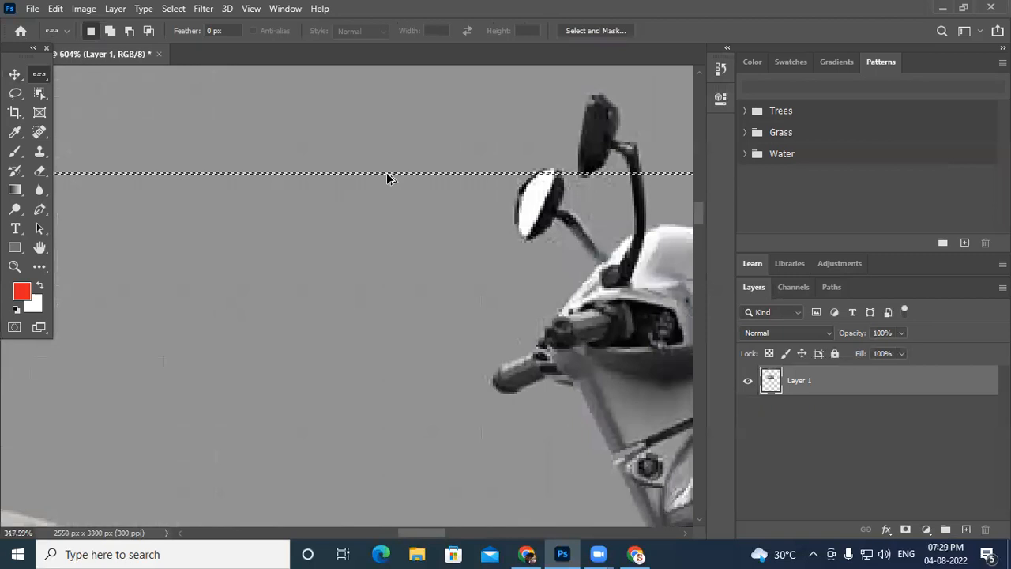
scroll(386, 174, down, 3)
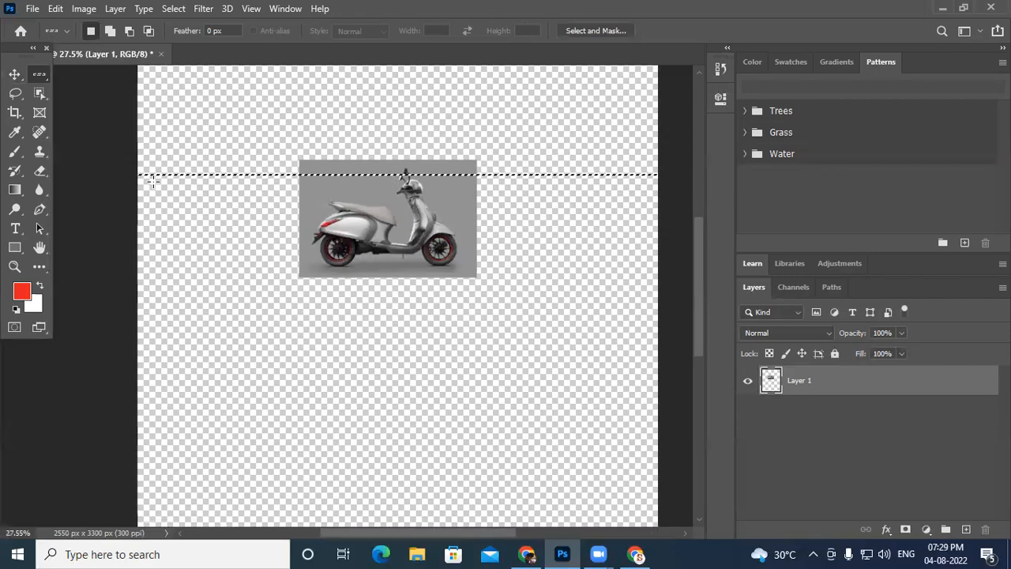
scroll(670, 183, up, 12)
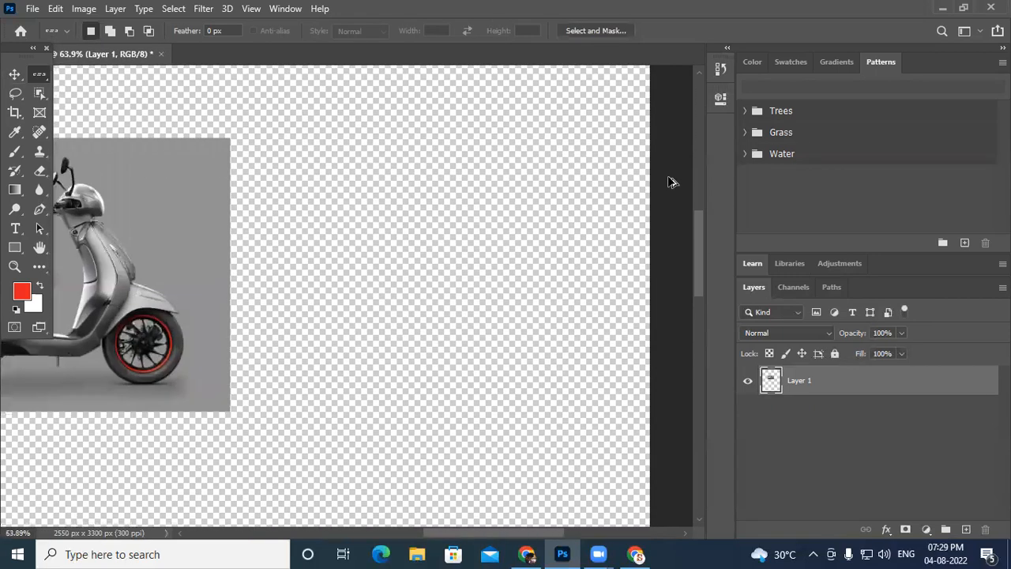
scroll(561, 161, up, 9)
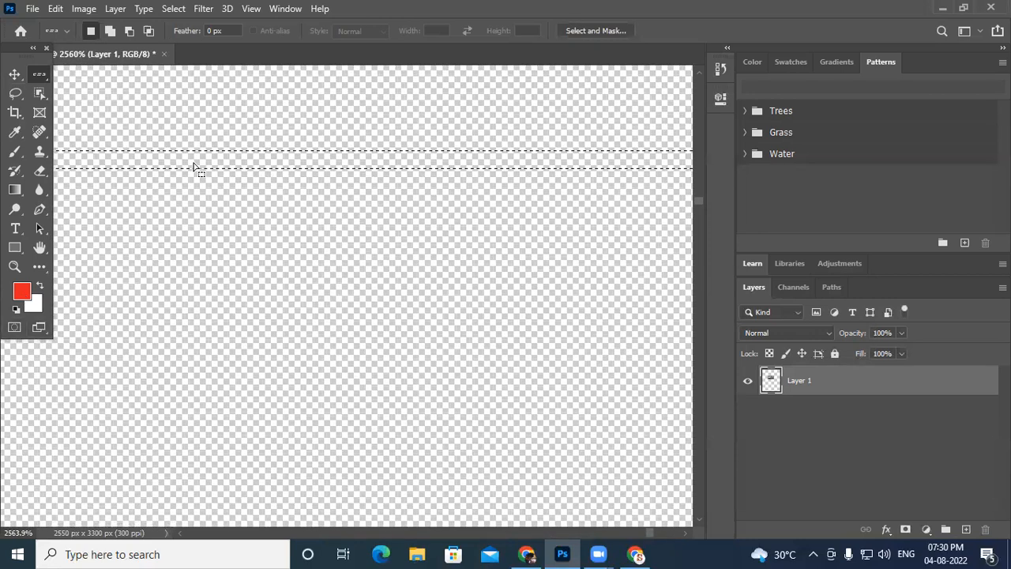
Step: Fill the selected pixel row with the red foreground colour, inspect the line up close, and clear the selection
key(alt+BackSpace)
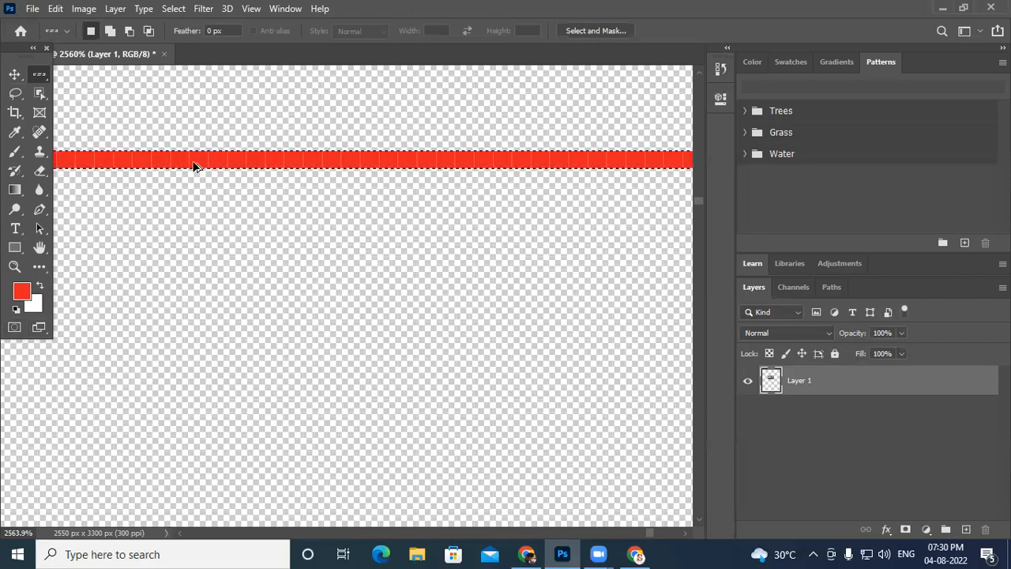
scroll(140, 170, up, 1)
scroll(140, 170, up, 3)
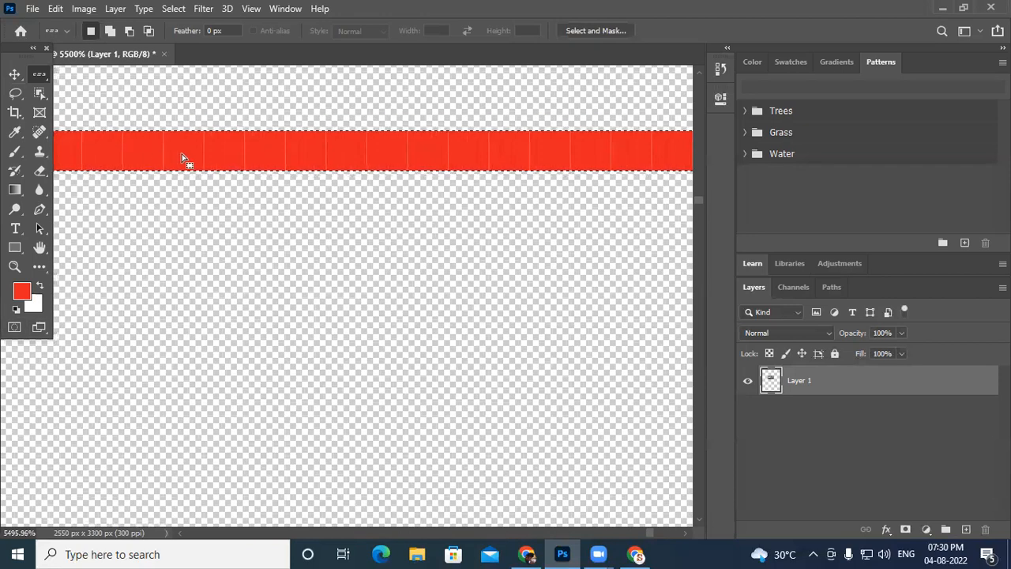
scroll(427, 202, down, 5)
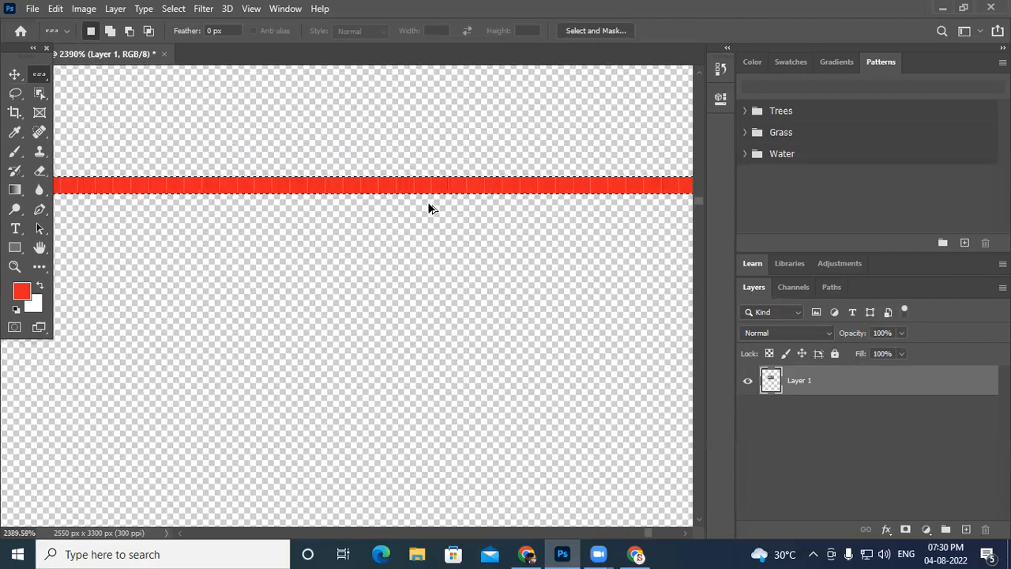
scroll(427, 215, down, 3)
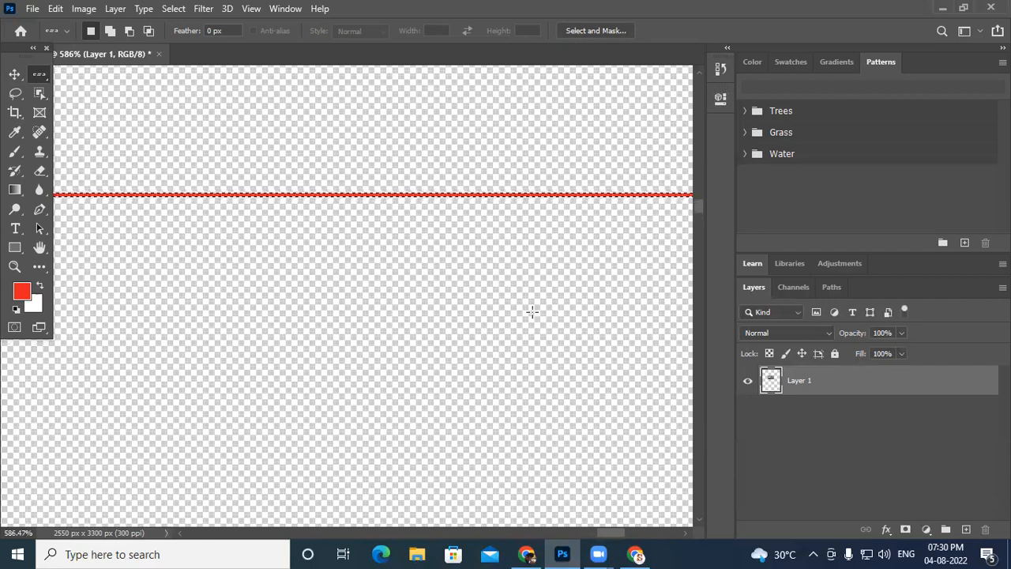
key(ctrl+d)
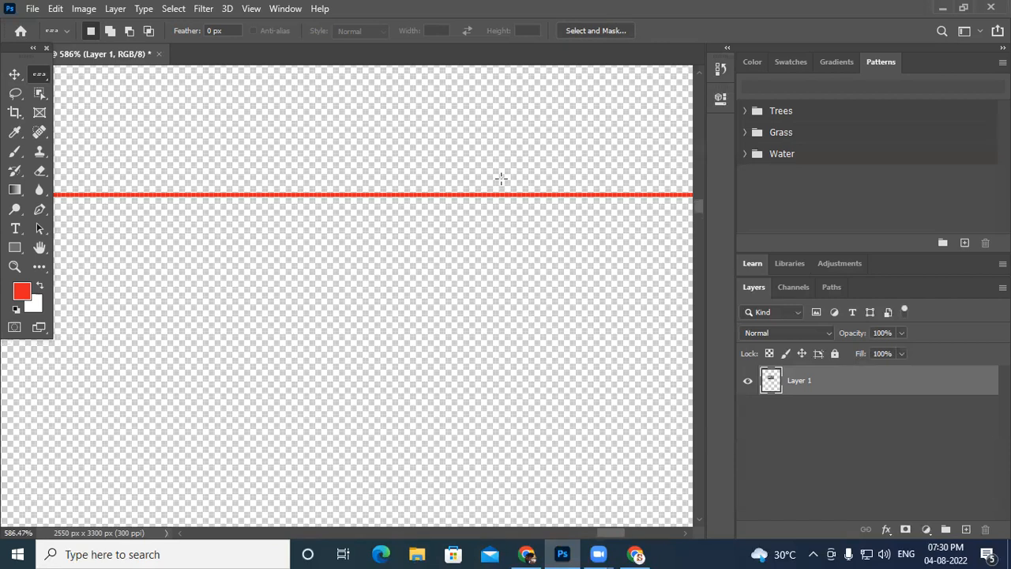
Step: Undo the red fill of the pixel row and clear the row selection
scroll(501, 178, down, 10)
scroll(171, 257, up, 3)
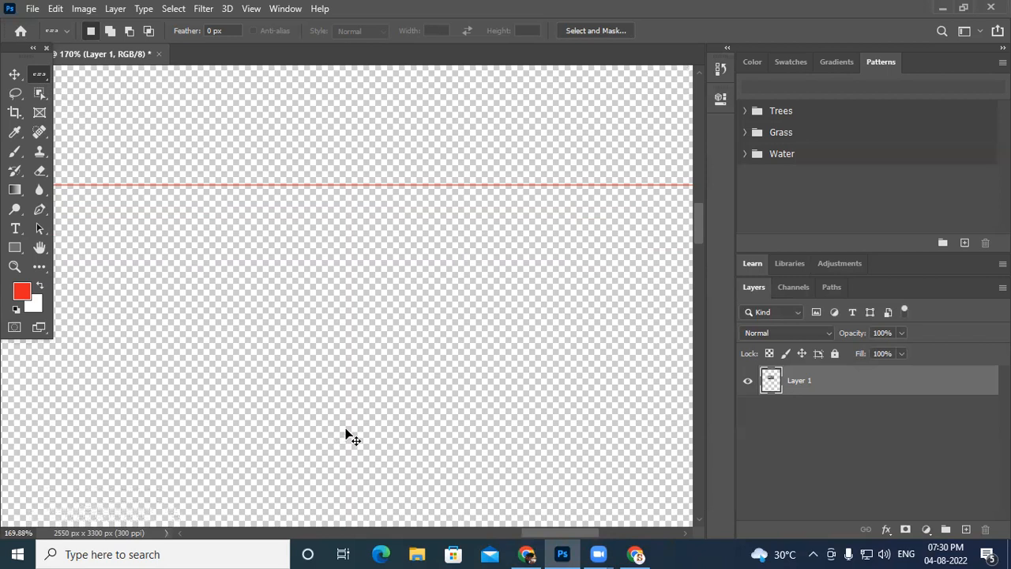
key(ctrl+z)
key(ctrl+d)
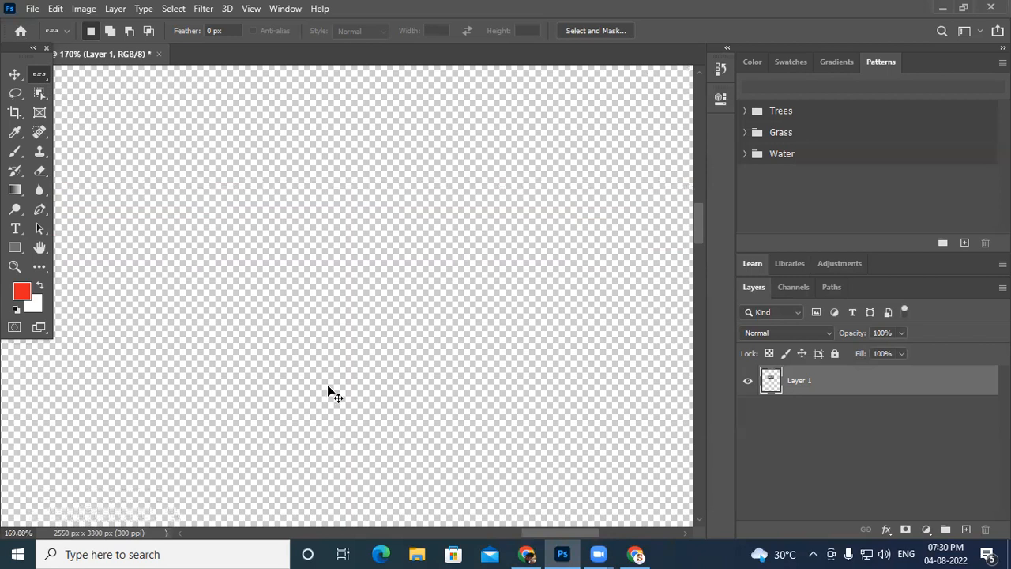
scroll(322, 335, down, 5)
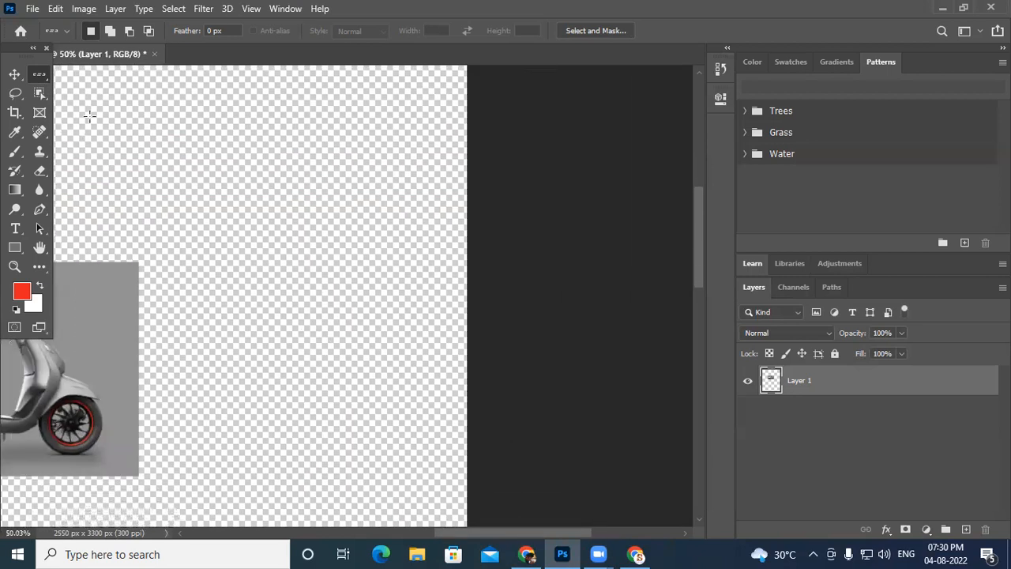
scroll(302, 205, down, 2)
drag(266, 199, 514, 264)
scroll(498, 252, down, 1)
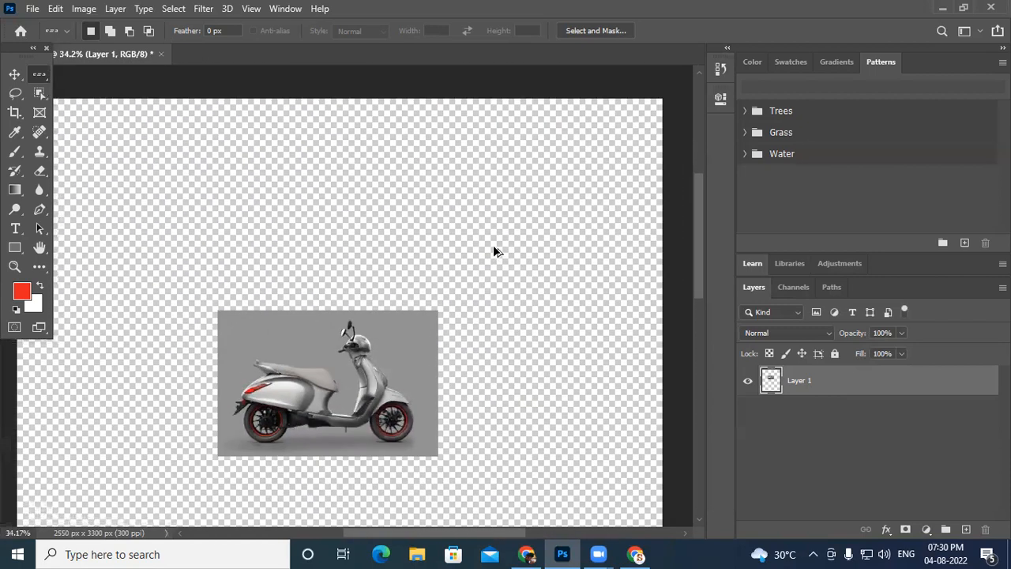
scroll(425, 240, down, 1)
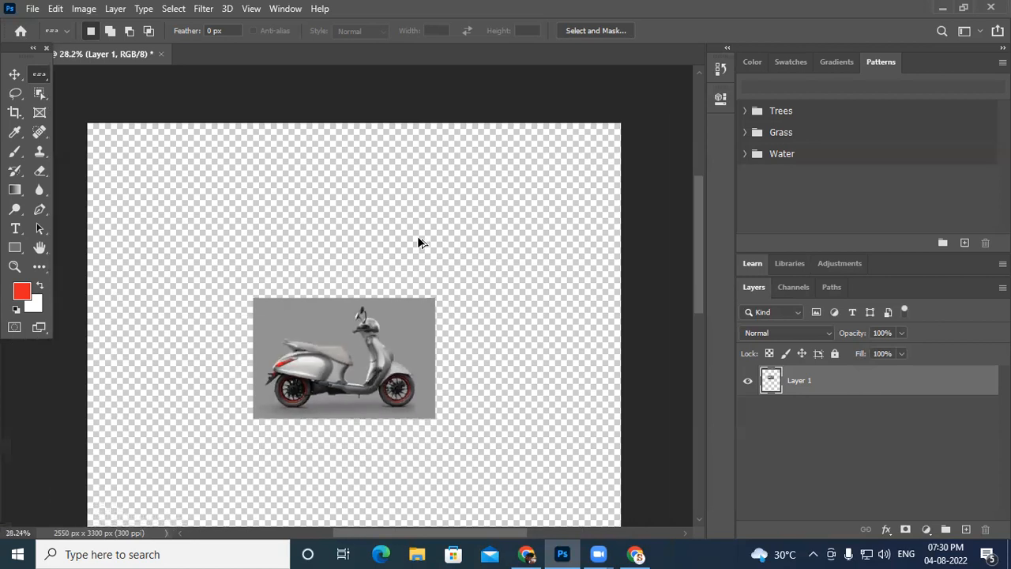
drag(459, 242, 467, 205)
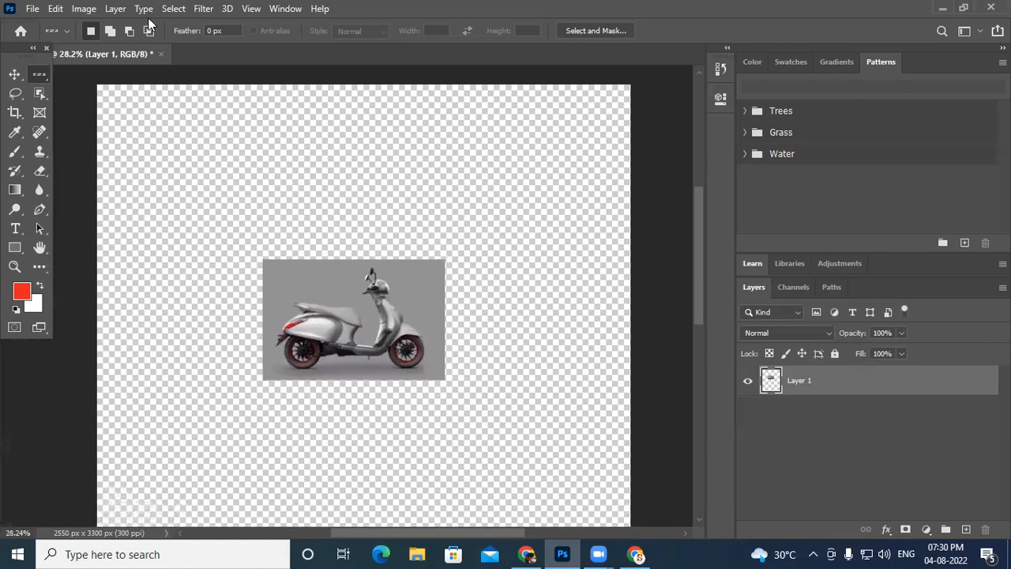
right_click(39, 73)
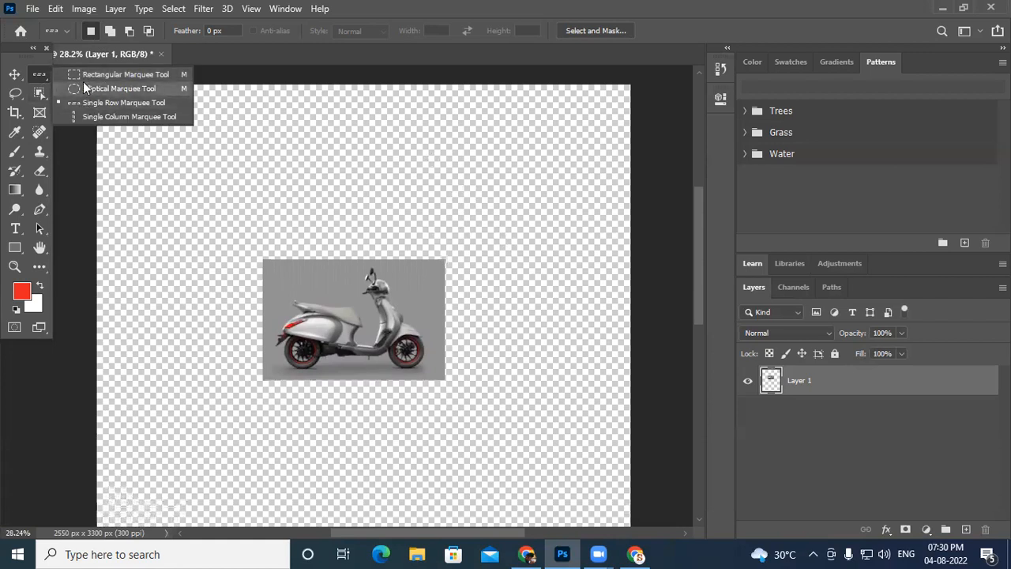
click(40, 75)
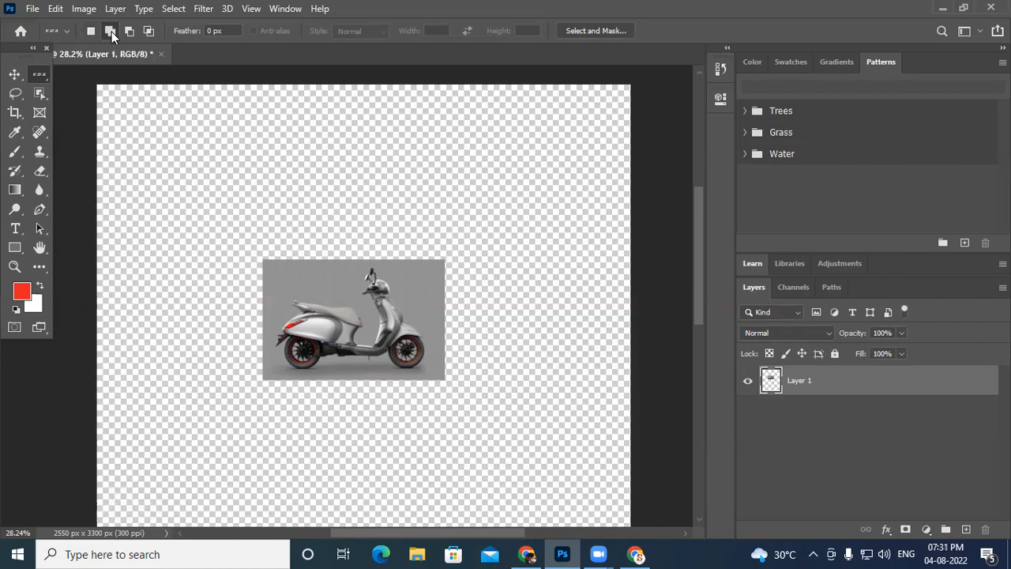
Step: Set the Single Row Marquee tool to add to the selection and select nine spaced pixel rows above the scooter picture
scroll(349, 180, up, 3)
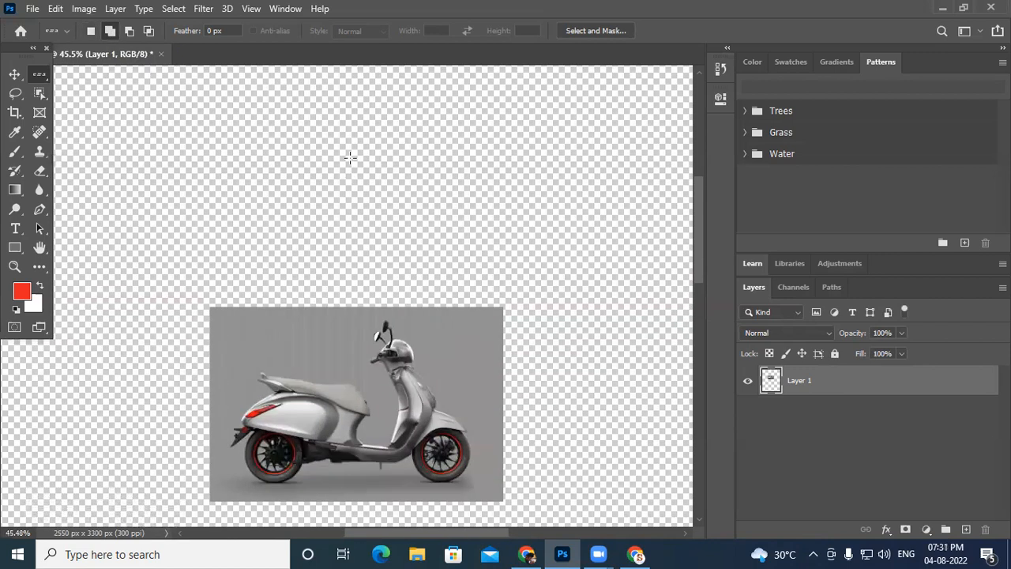
click(354, 136)
scroll(355, 137, up, 2)
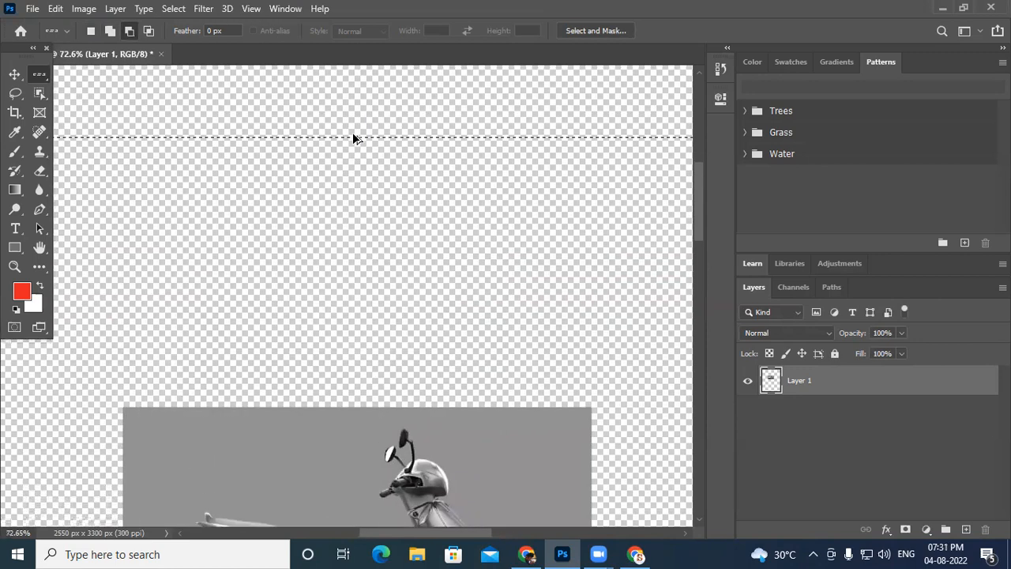
scroll(394, 132, up, 4)
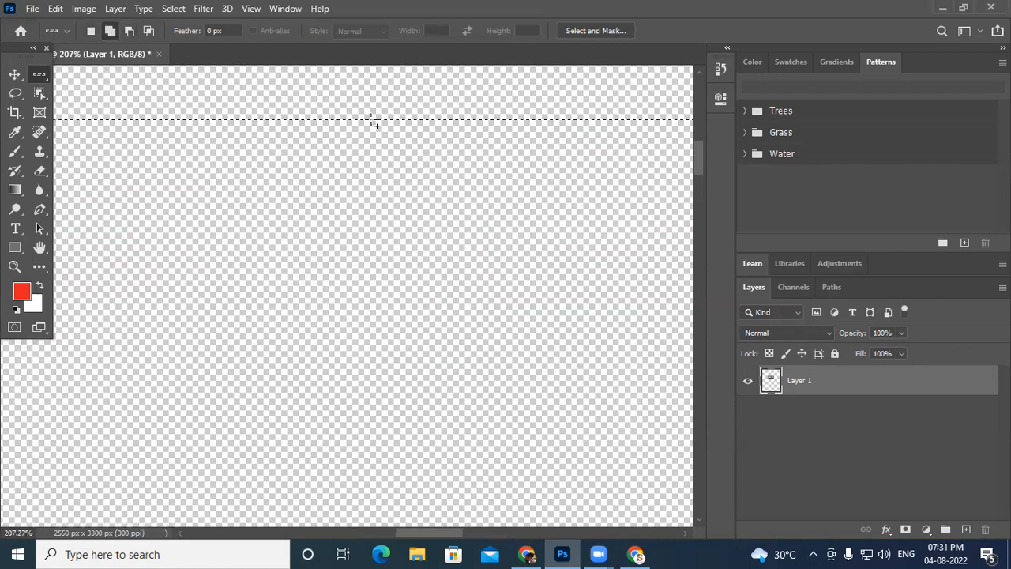
click(350, 169)
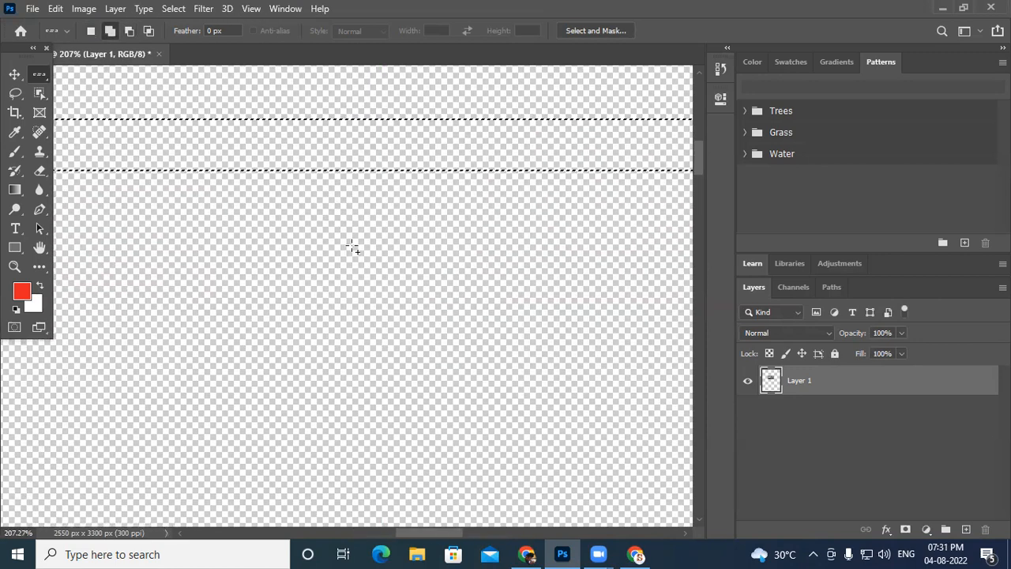
click(355, 227)
click(352, 275)
click(347, 301)
click(345, 347)
click(350, 377)
click(347, 410)
click(344, 449)
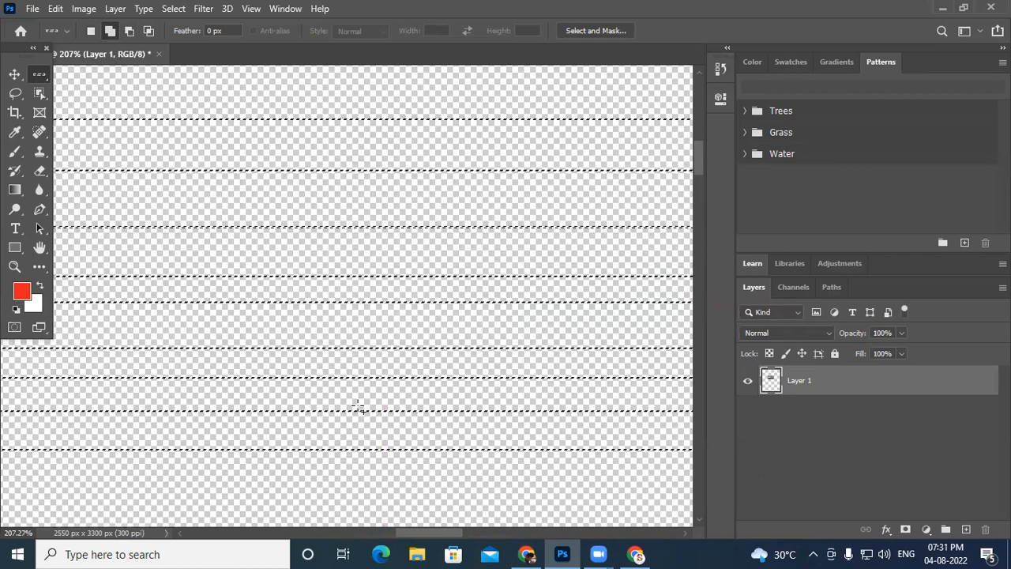
Step: Add two more pixel rows in the upper gaps, then fill all selected rows with the red foreground colour and deselect
click(350, 197)
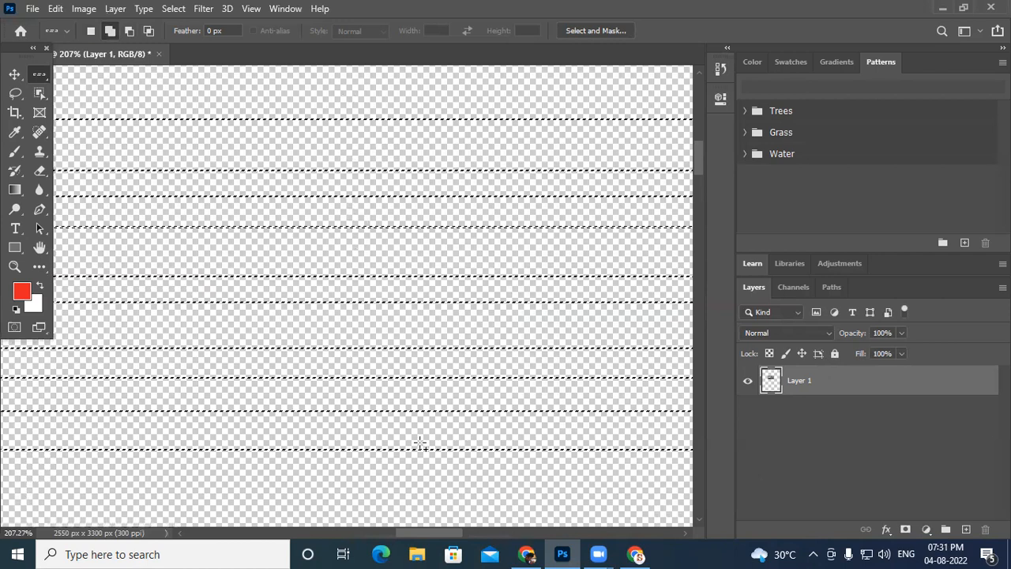
click(333, 252)
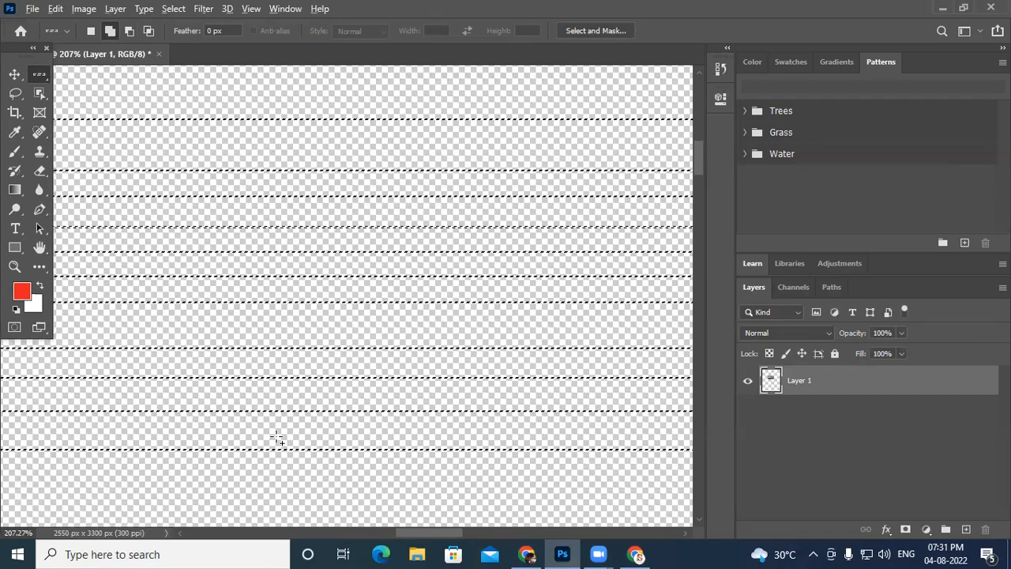
key(ctrl+d)
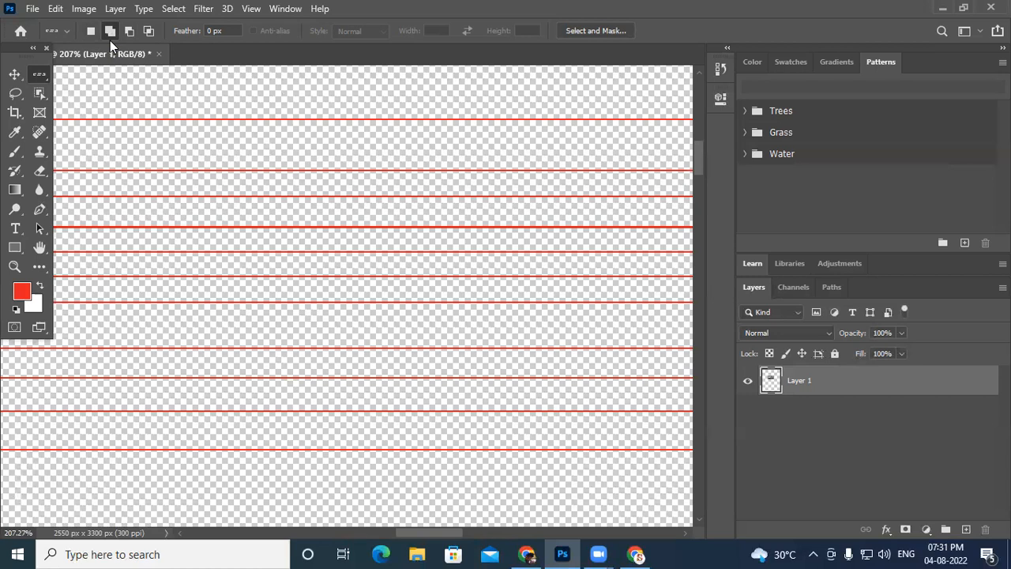
Step: Undo the red fill of the pixel rows and their selections to leave the canvas above the scooter empty
key(ctrl+z)
key(ctrl+z)
key(ctrl+z)
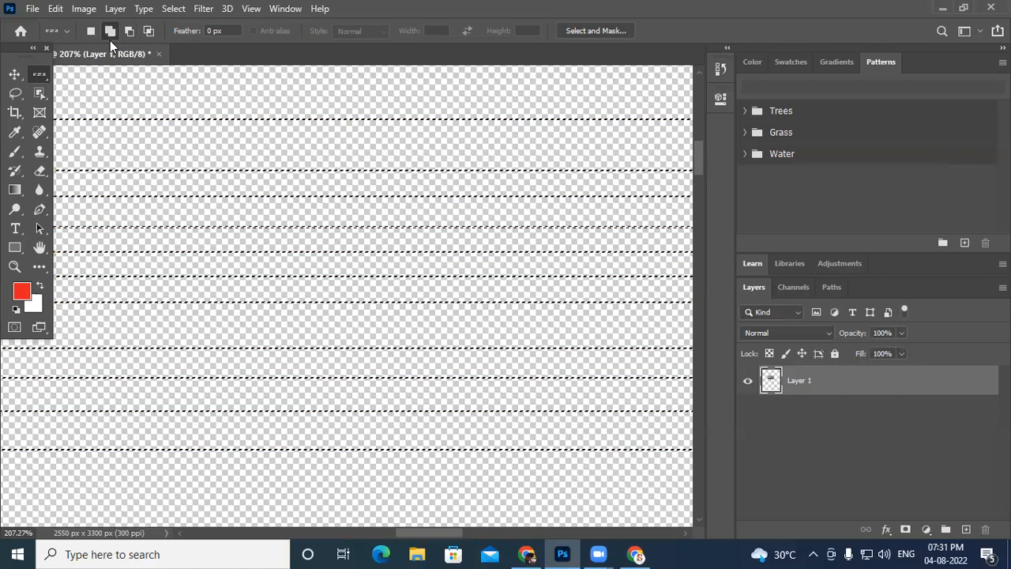
key(ctrl+z)
key(ctrl+z)
key(ctrl+z)
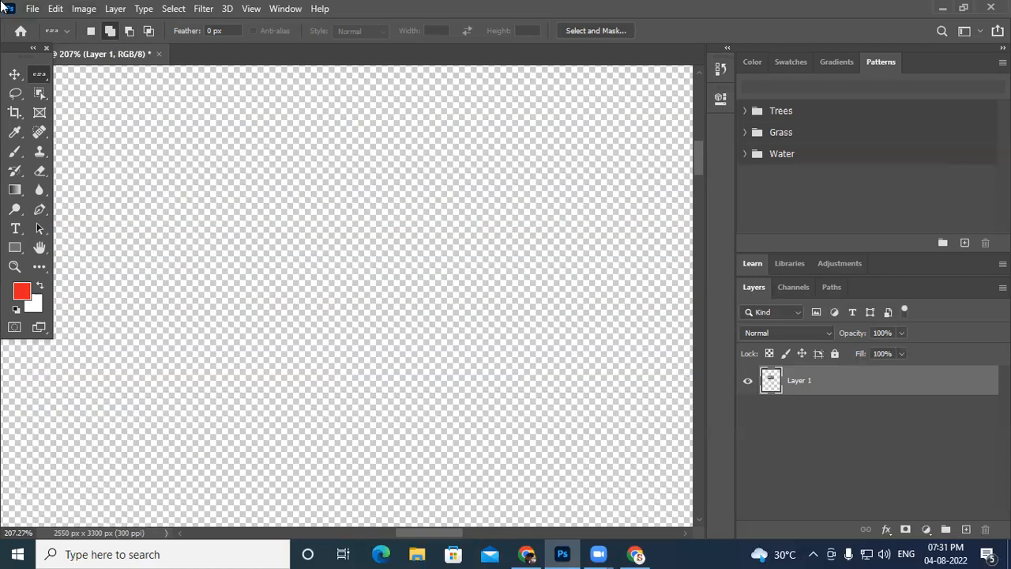
Step: Make a wide rectangular selection on the empty canvas above the scooter with the Rectangular Marquee tool
right_click(39, 74)
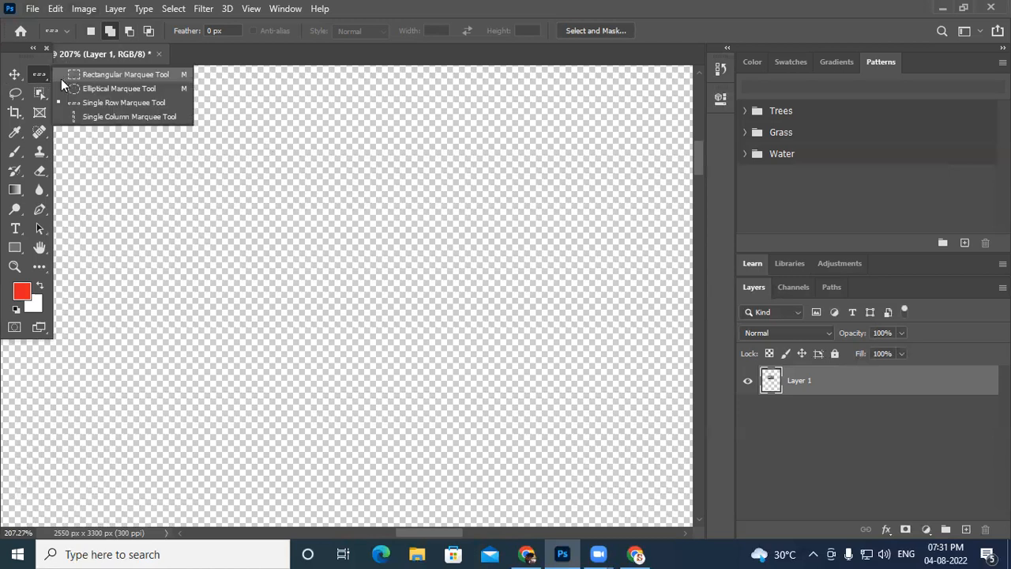
click(109, 74)
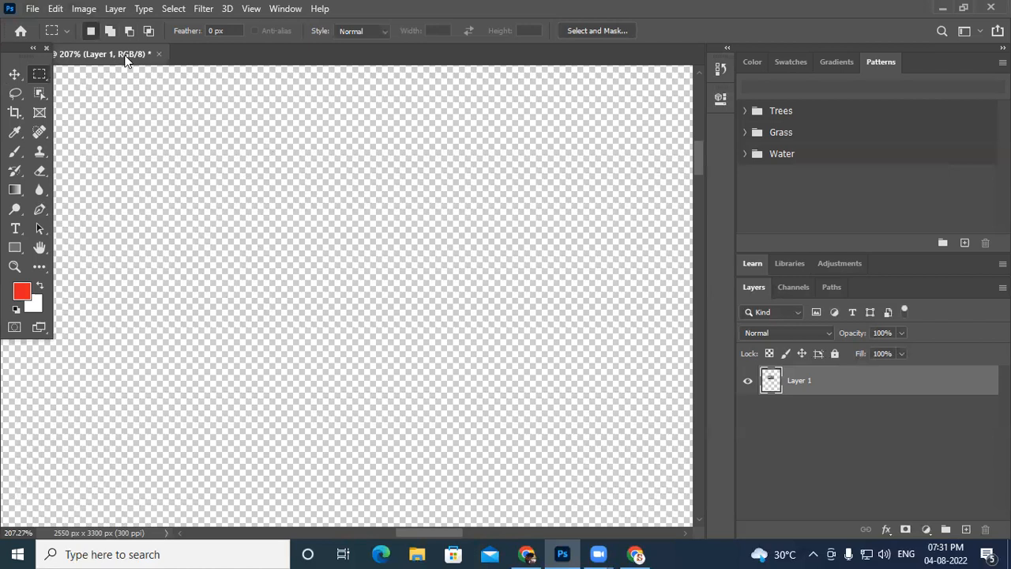
drag(251, 197, 510, 368)
Step: Subtract two circular wheel arches from the rectangle's lower edge with the Elliptical Marquee tool, then fill the selection with the red foreground colour
right_click(39, 75)
click(95, 90)
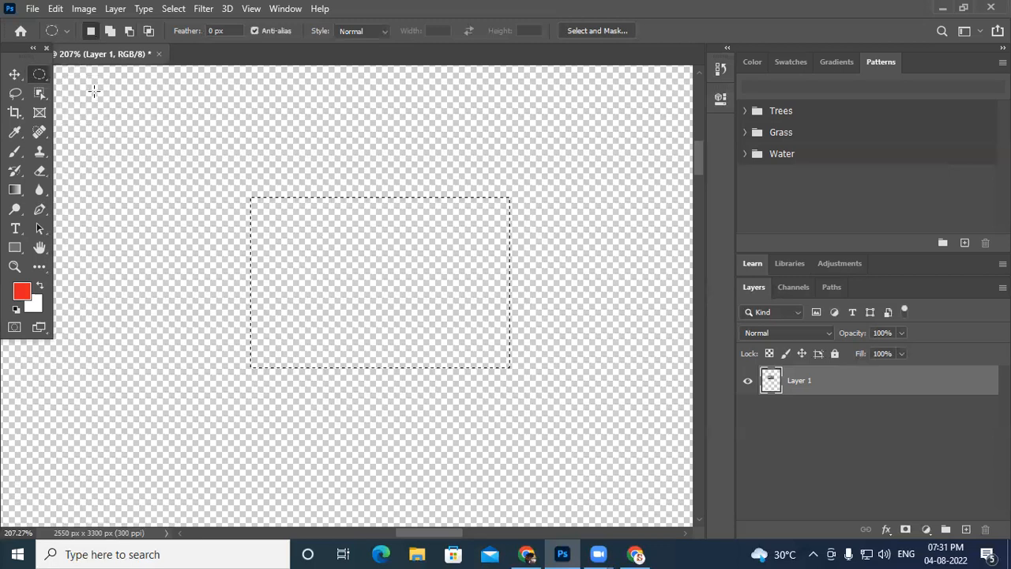
click(131, 33)
drag(271, 325, 355, 419)
drag(403, 328, 490, 419)
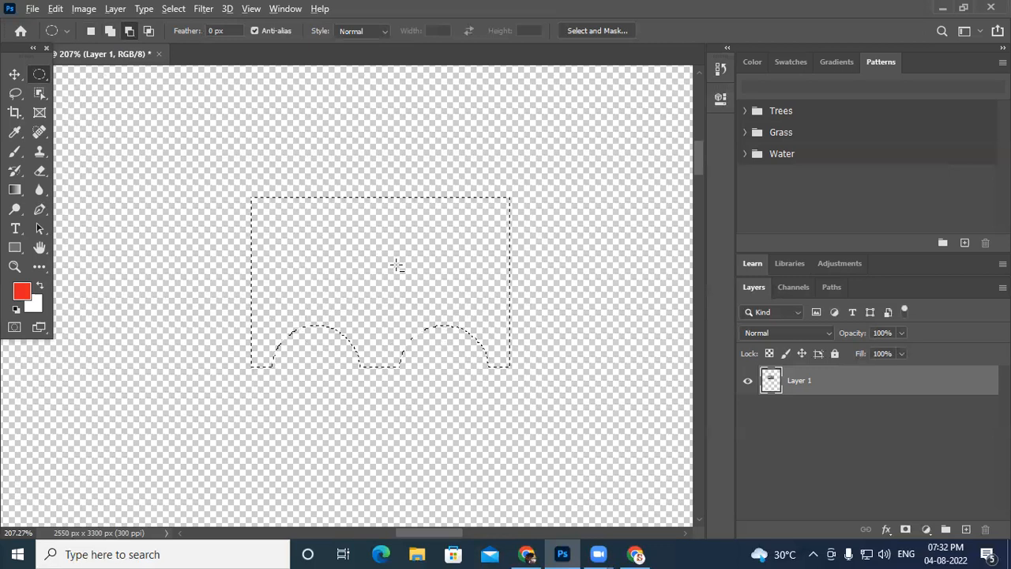
key(alt+BackSpace)
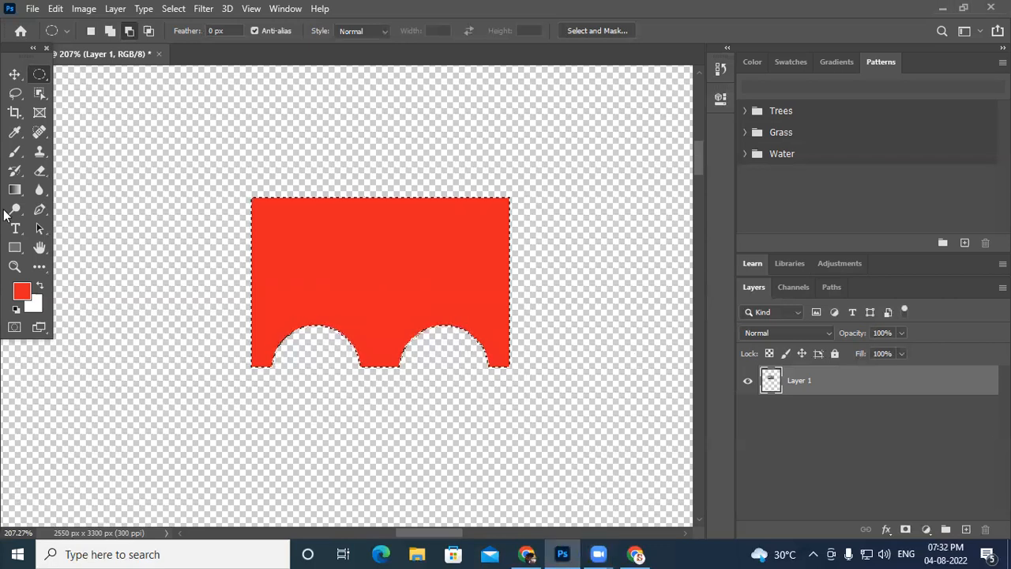
Step: Set the foreground colour to dark blue 0f1c55
click(21, 291)
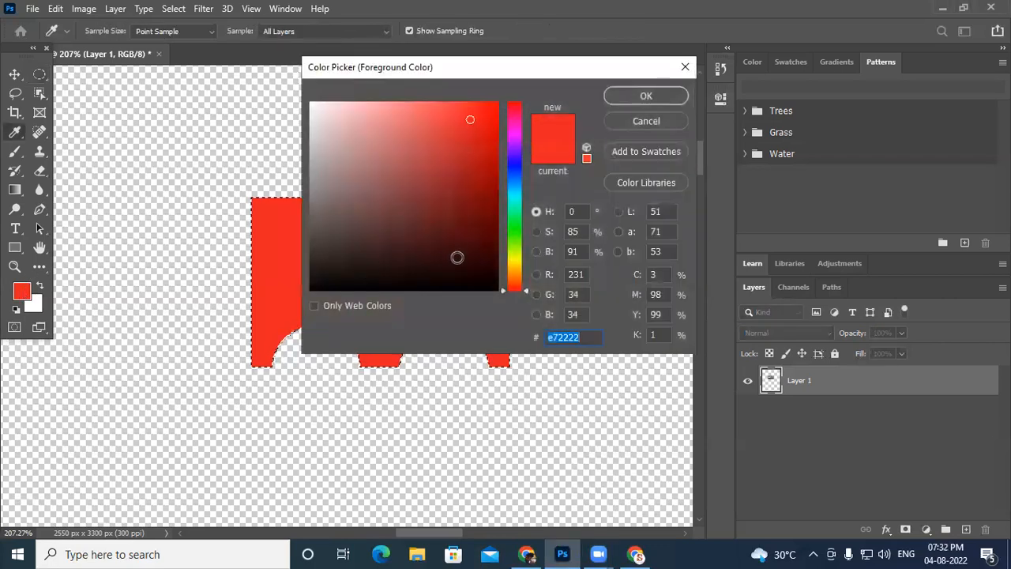
click(513, 171)
drag(467, 212, 466, 229)
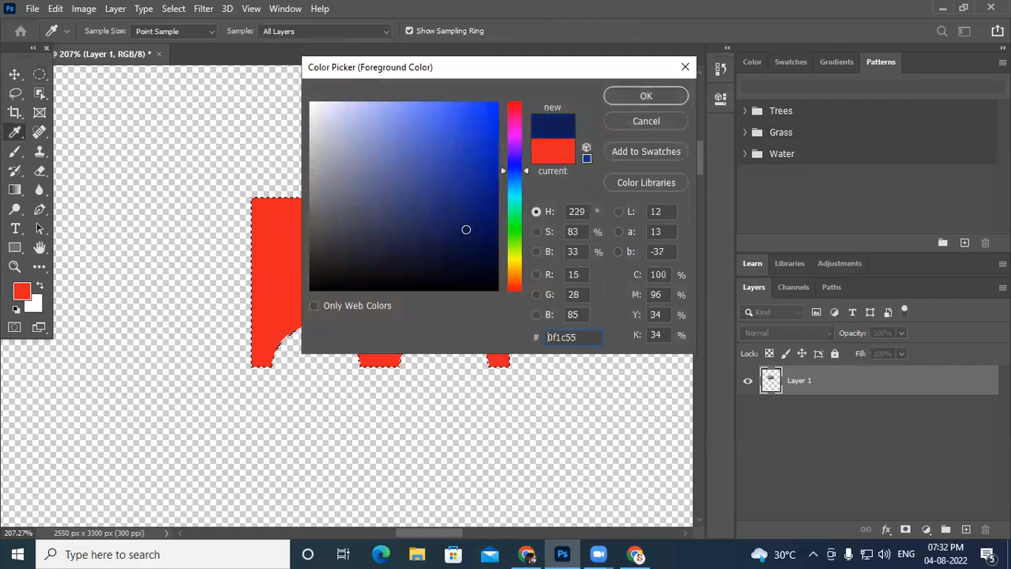
click(644, 97)
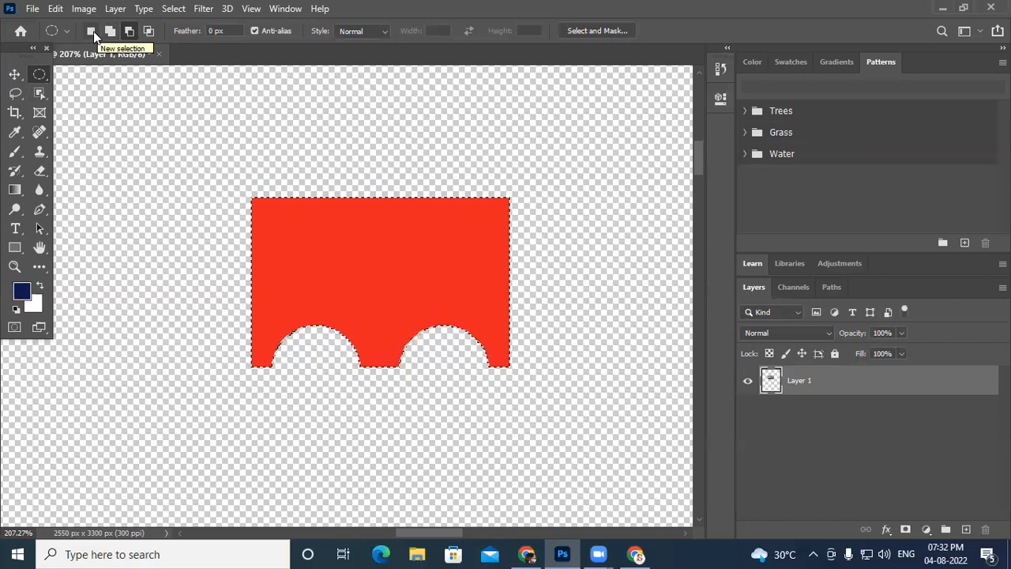
Step: Replace the selection with a circle in each of the two wheel arches, and fill both circles with the dark blue foreground colour
click(109, 32)
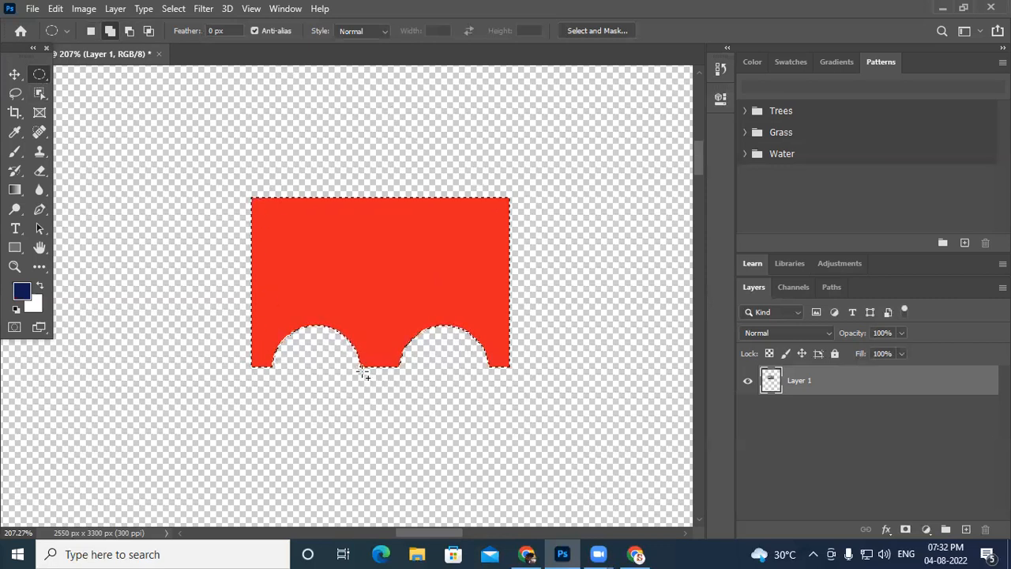
key(ctrl+d)
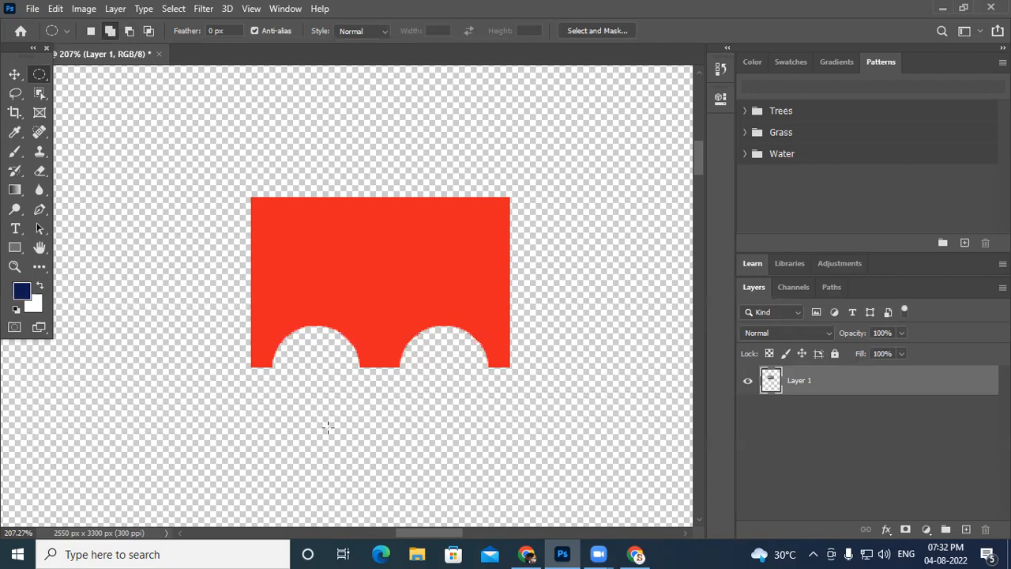
drag(270, 327, 357, 408)
key(ctrl+d)
scroll(340, 403, up, 3)
key(ctrl+z)
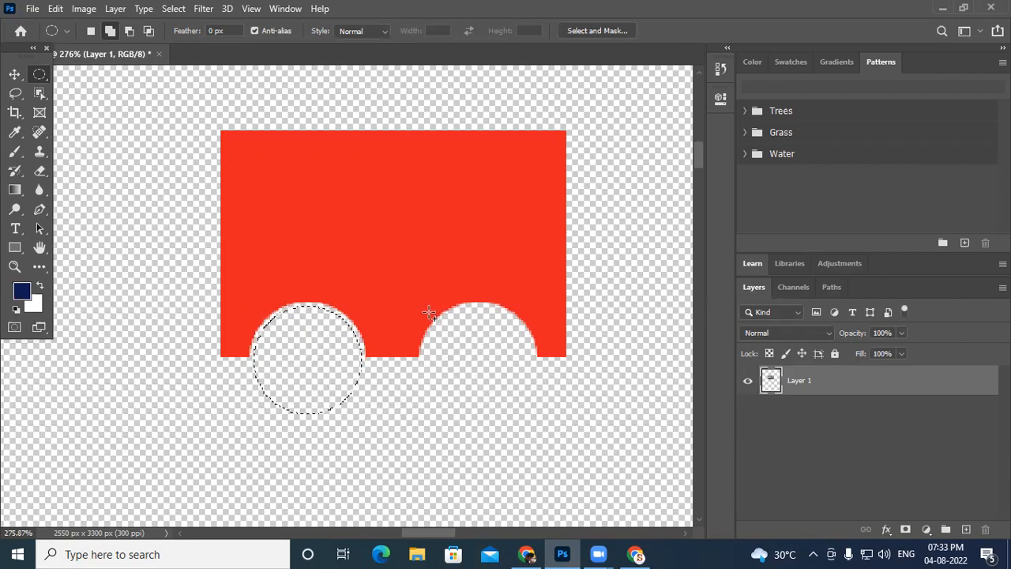
drag(487, 383, 525, 424)
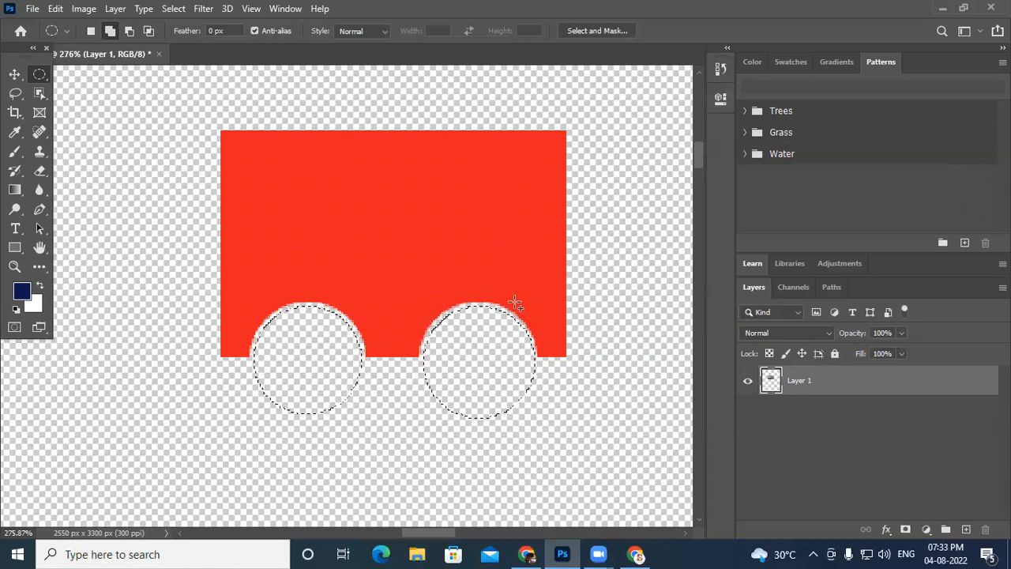
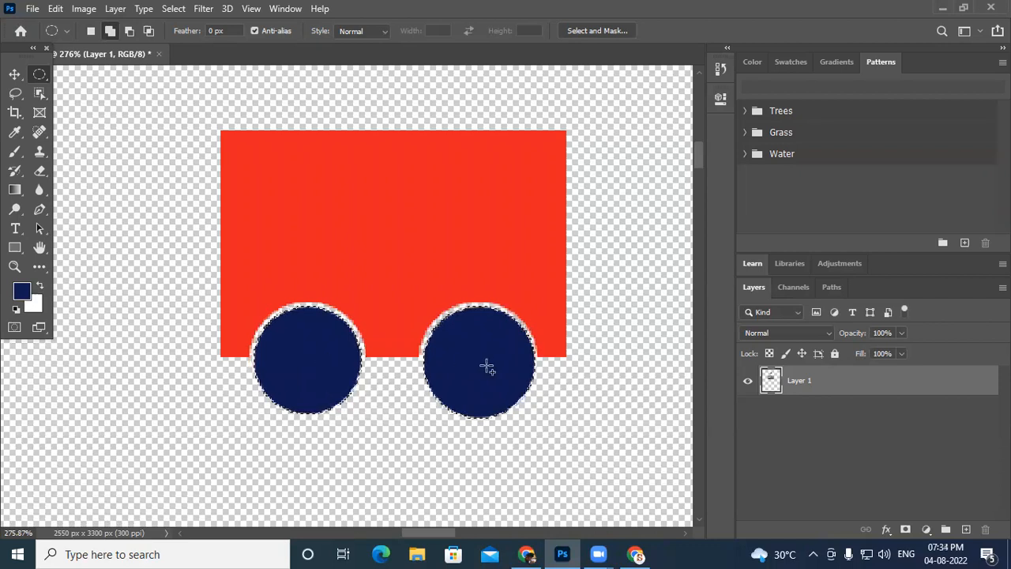
Step: Move the whole content of Layer 1, red cart and scooter picture together, slightly down with the Move tool
click(14, 74)
scroll(513, 261, down, 2)
mouse_move(439, 271)
mouse_down()
mouse_move(411, 198)
mouse_move(474, 335)
mouse_move(265, 156)
mouse_move(359, 284)
mouse_move(418, 249)
mouse_move(366, 295)
mouse_move(481, 325)
mouse_move(404, 252)
mouse_move(442, 326)
mouse_move(409, 308)
mouse_move(431, 303)
mouse_move(431, 316)
mouse_move(449, 319)
mouse_move(436, 303)
mouse_move(460, 344)
mouse_move(418, 251)
mouse_move(426, 276)
mouse_move(489, 308)
mouse_move(450, 275)
mouse_move(452, 350)
mouse_move(494, 272)
mouse_move(426, 336)
mouse_move(462, 274)
mouse_move(430, 264)
mouse_move(451, 295)
mouse_move(439, 271)
mouse_up()
scroll(446, 296, down, 5)
scroll(433, 291, down, 1)
scroll(443, 312, up, 1)
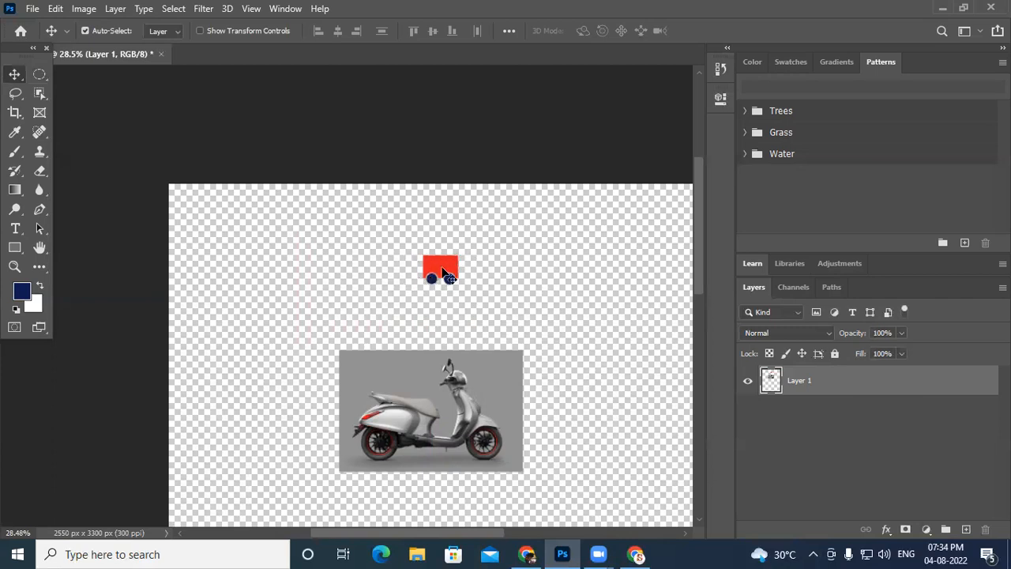
mouse_move(443, 269)
mouse_down()
mouse_move(437, 284)
mouse_move(451, 283)
mouse_up()
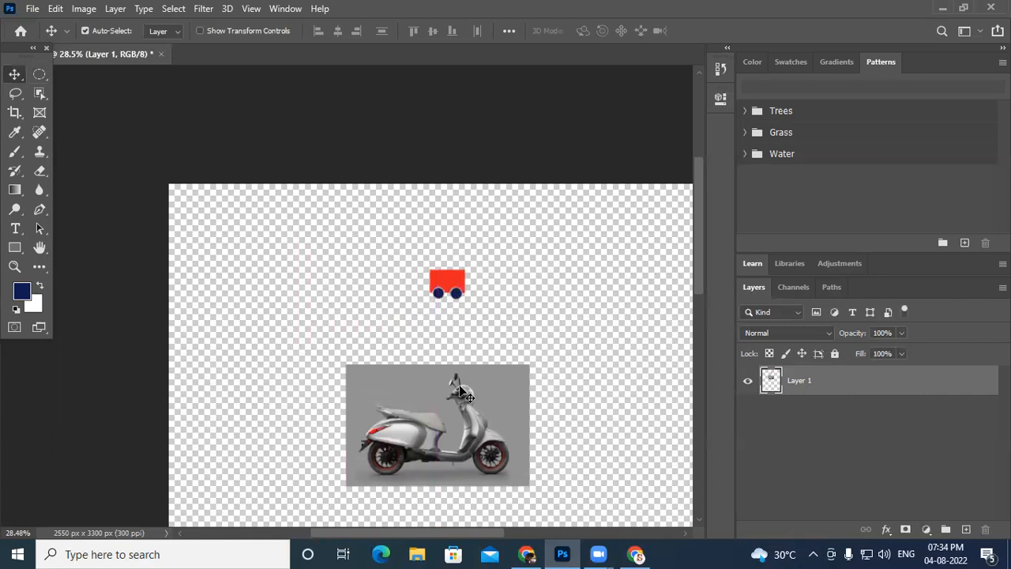
Step: Select the red cart with the Rectangular Marquee tool, then cut it and paste it onto its own layer
click(39, 74)
click(105, 75)
drag(404, 245, 500, 315)
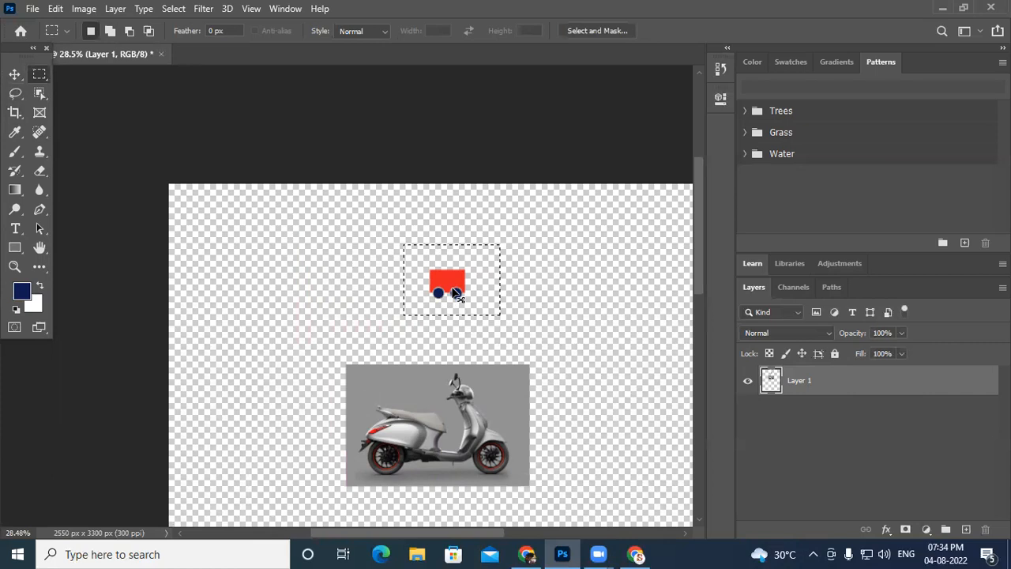
key(ctrl+x)
key(ctrl+v)
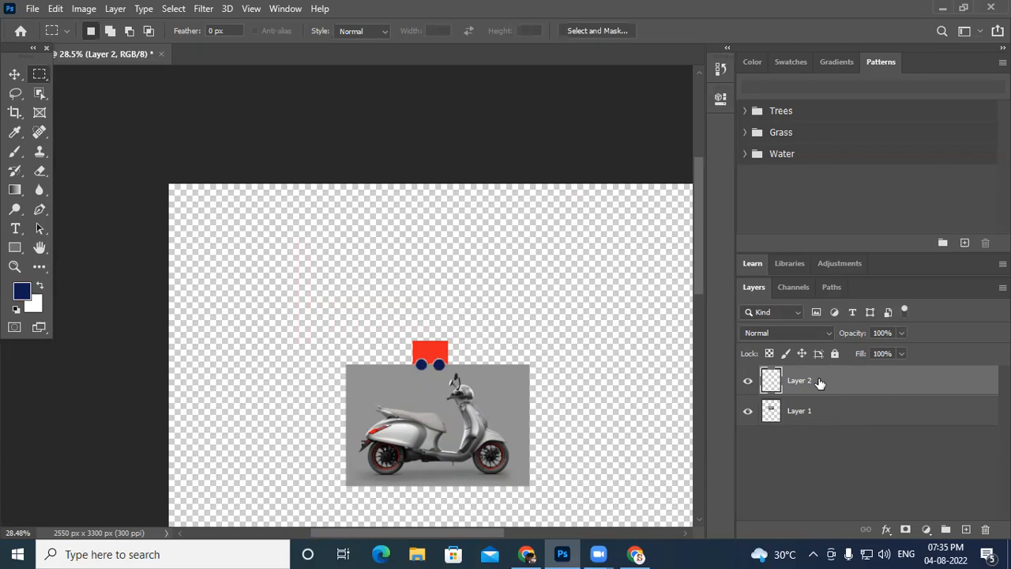
Step: Hide and show Layer 2 to check that the cart is separate from Layer 1, and review the cut, copy and paste commands
click(821, 417)
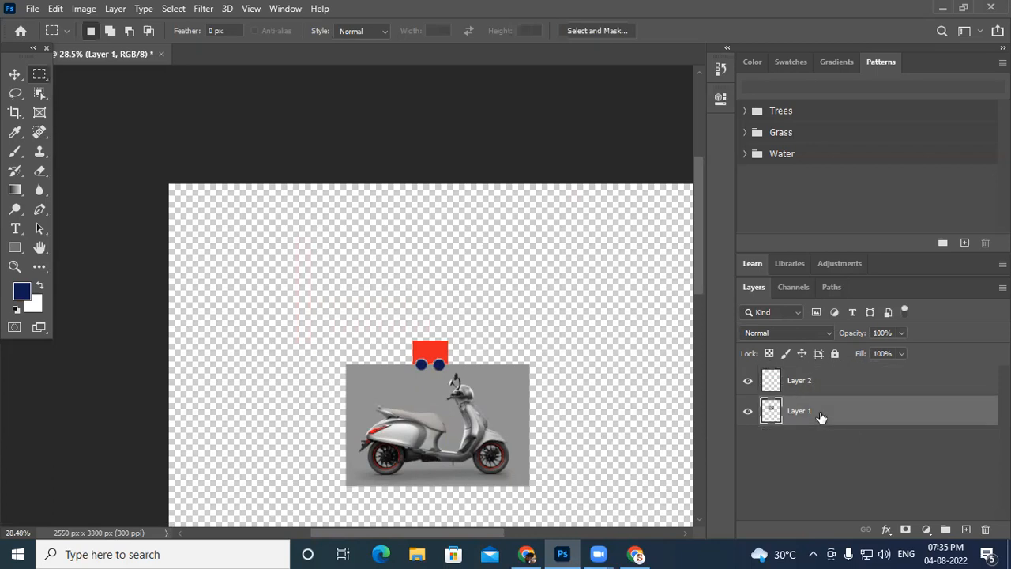
click(748, 382)
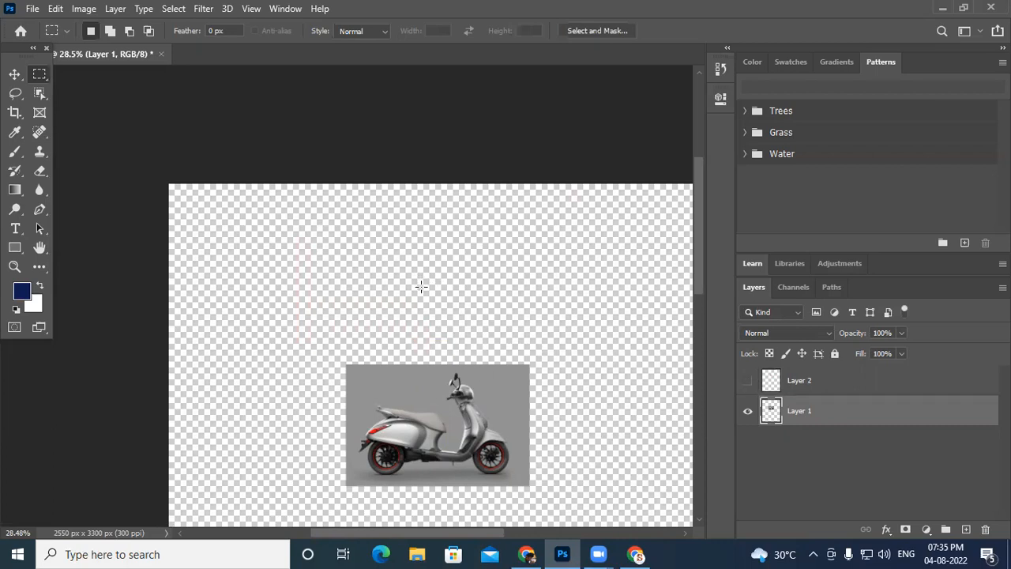
click(841, 383)
click(748, 381)
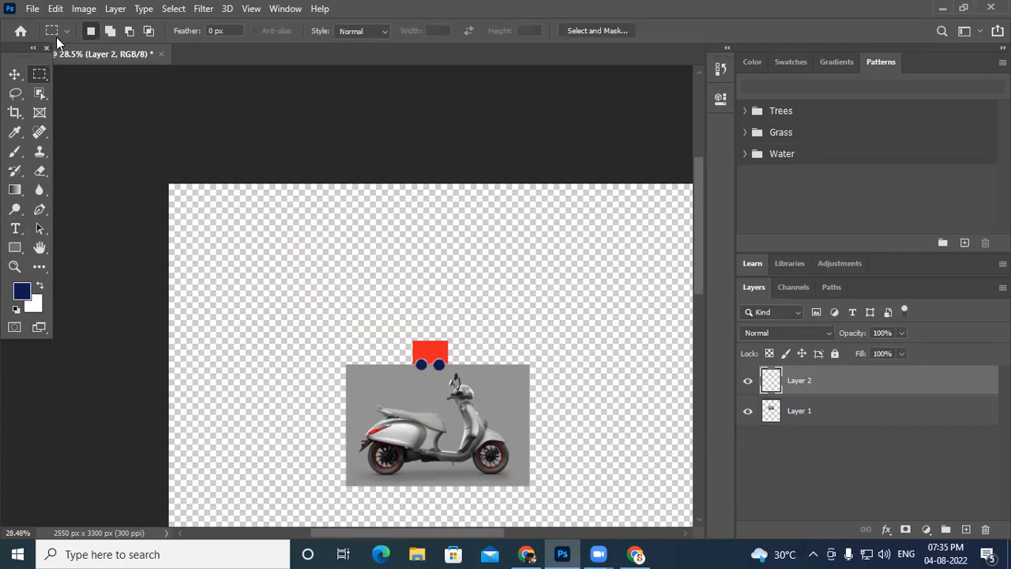
click(56, 8)
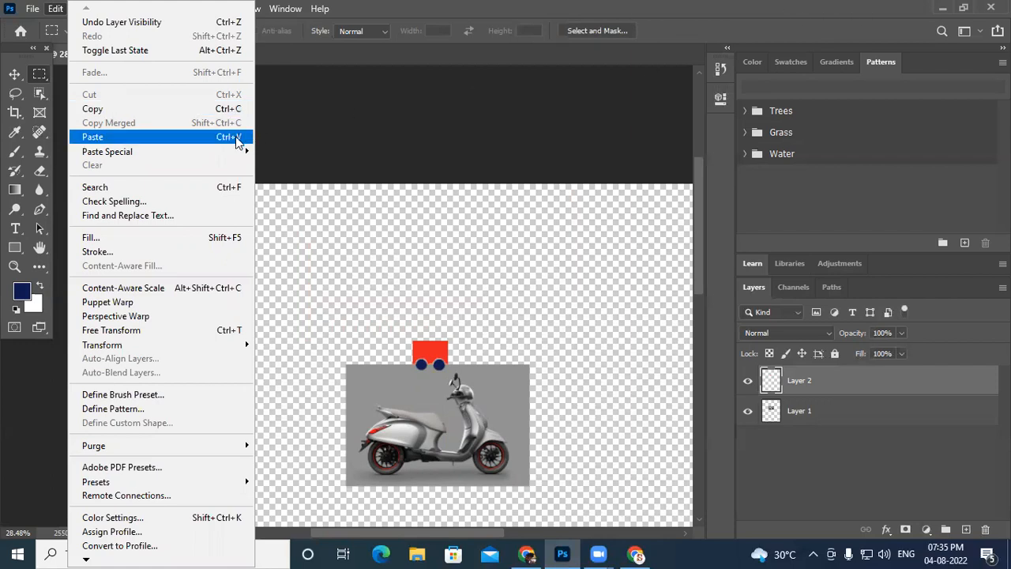
click(717, 6)
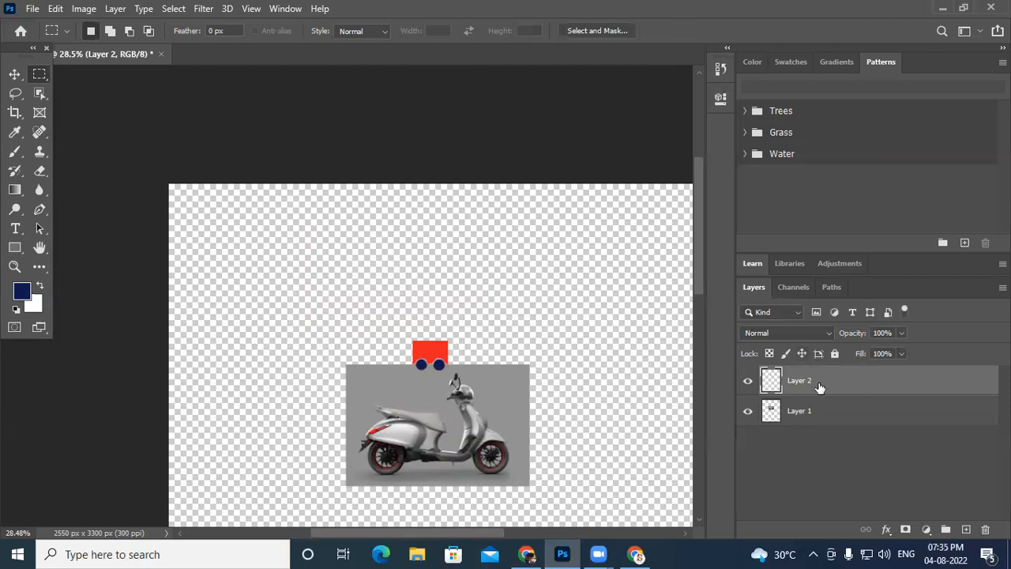
Step: Move the cart up into the empty area above the scooter picture, then toggle Layer 2's visibility and hide it
click(15, 75)
drag(440, 364, 439, 290)
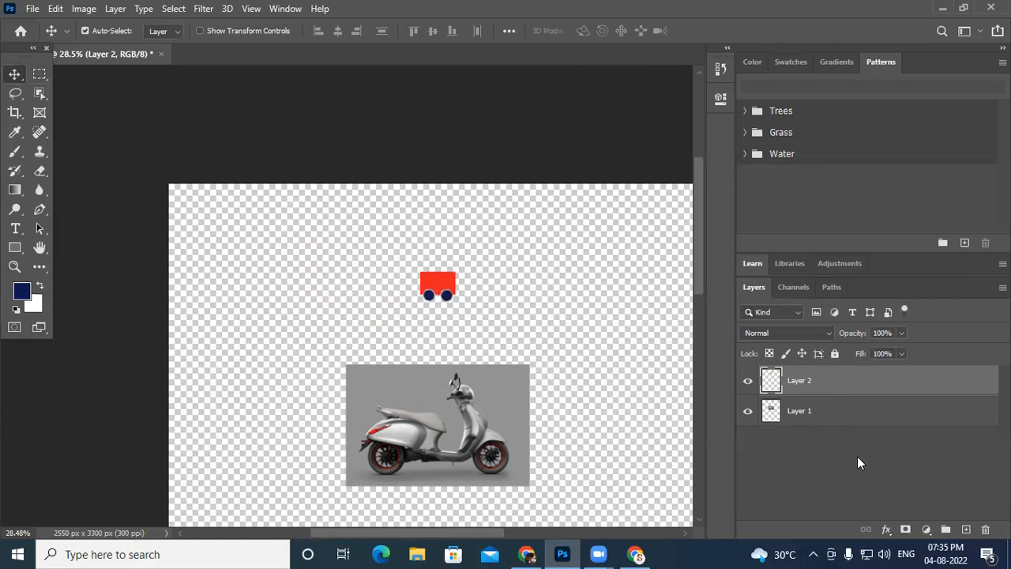
click(747, 382)
click(748, 382)
click(747, 382)
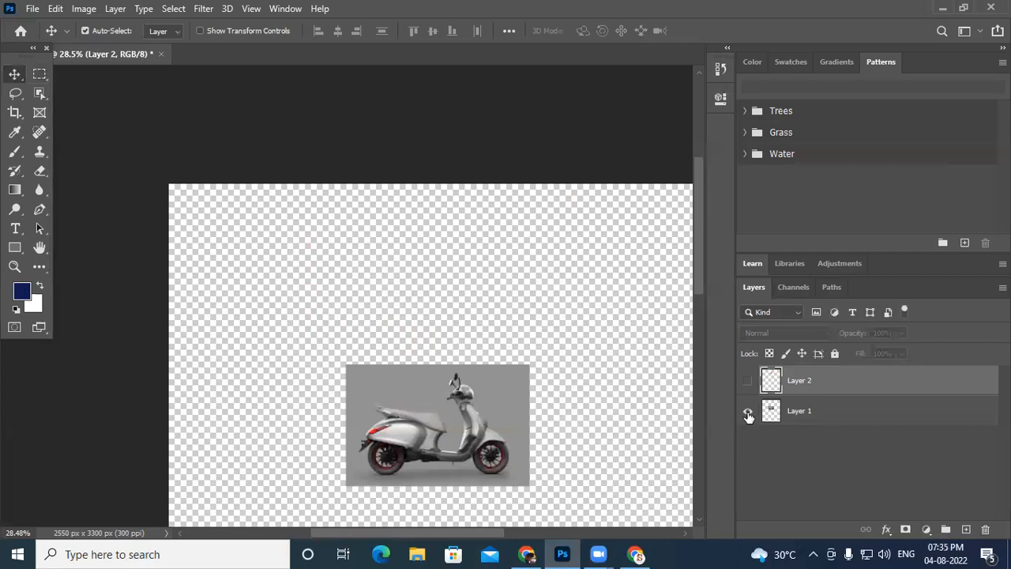
Step: Alternate the visibility of Layer 1 and Layer 2, ending with only the cart on Layer 2 shown
click(747, 412)
click(748, 384)
click(747, 412)
click(748, 382)
click(747, 413)
click(748, 382)
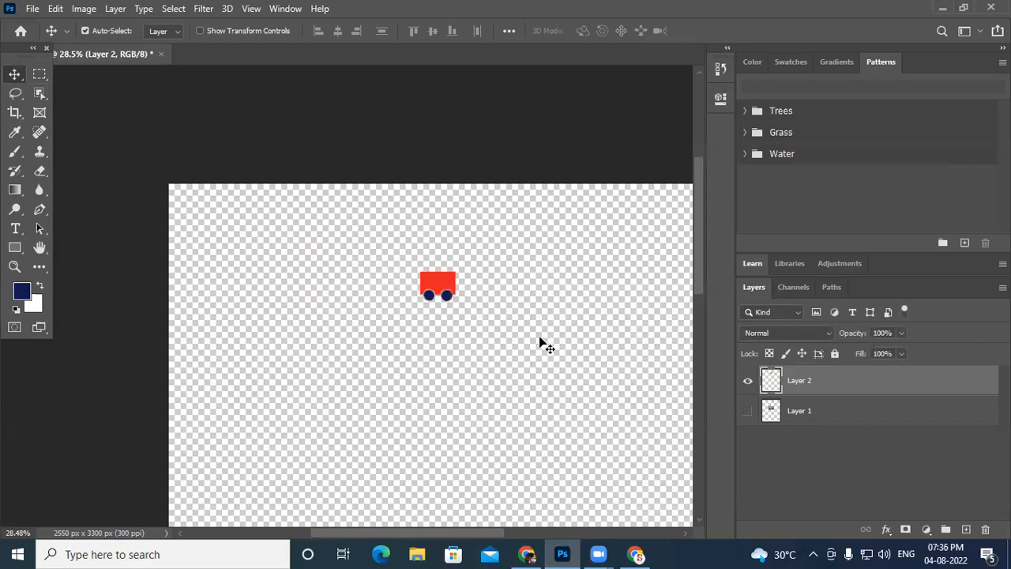
Step: Examine the cart's blue wheels and the gaps around their edges up close
scroll(466, 286, up, 5)
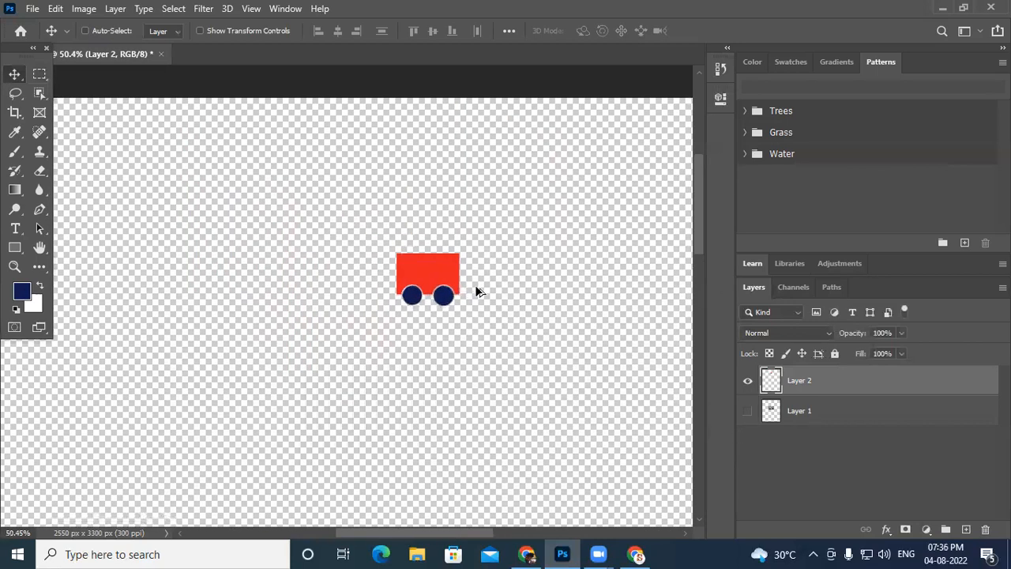
scroll(361, 305, up, 7)
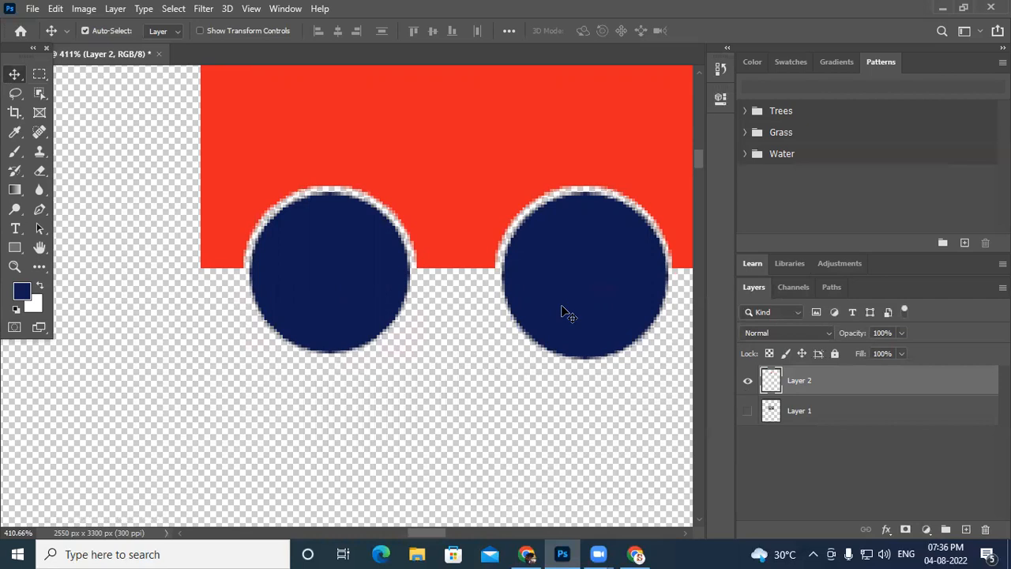
scroll(470, 208, down, 3)
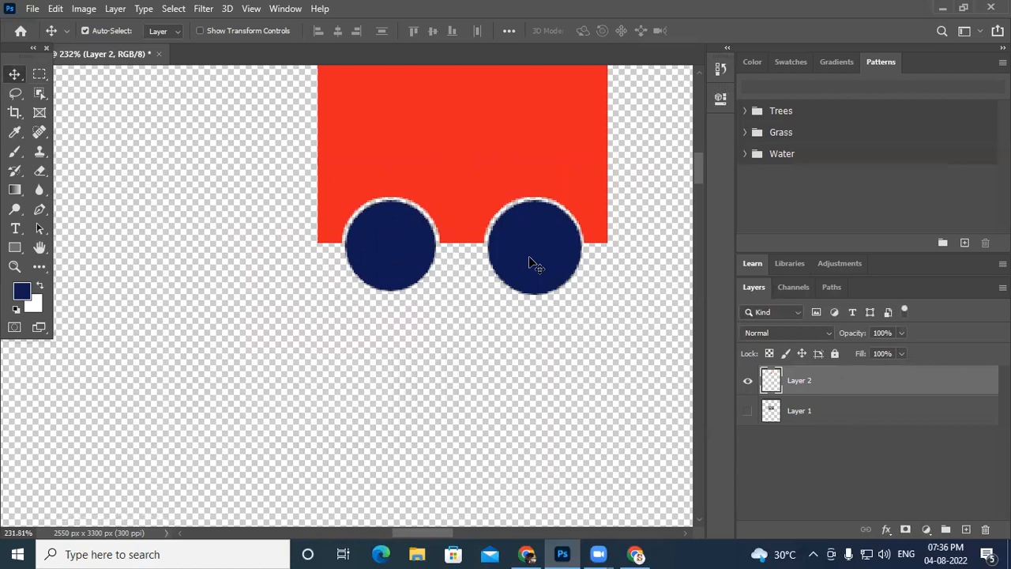
scroll(535, 264, down, 2)
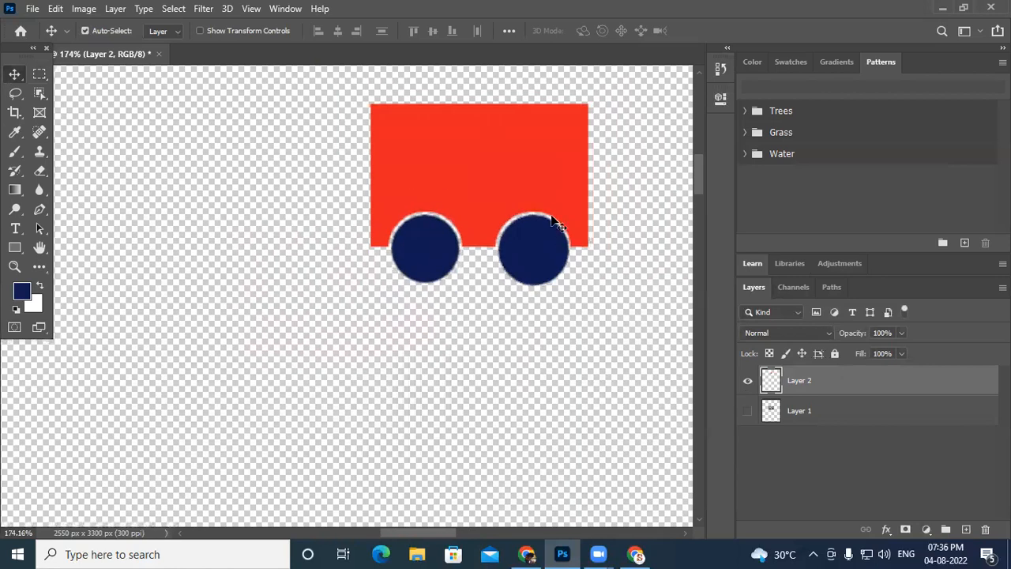
drag(481, 167, 448, 256)
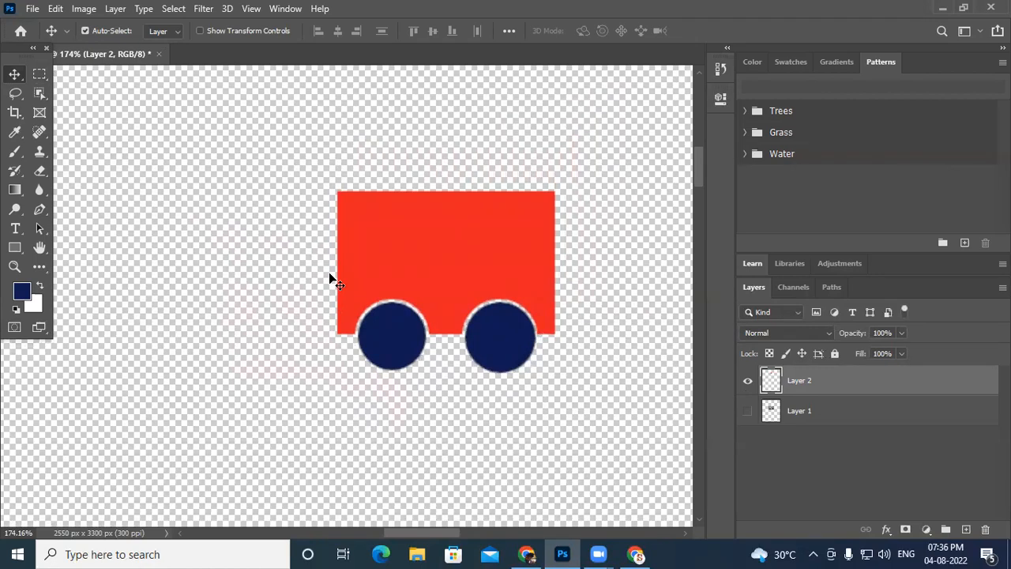
scroll(419, 355, up, 10)
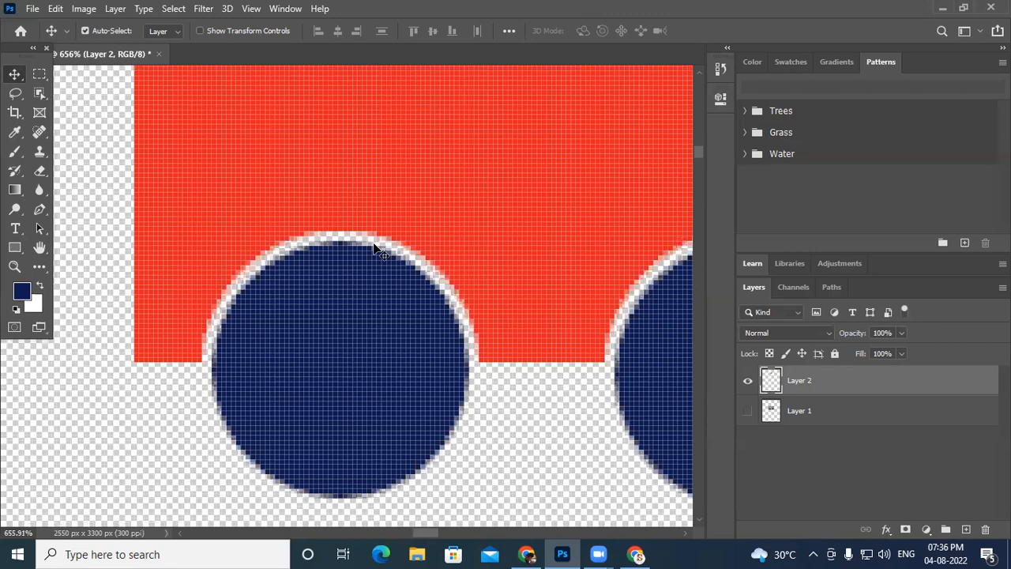
scroll(377, 249, down, 4)
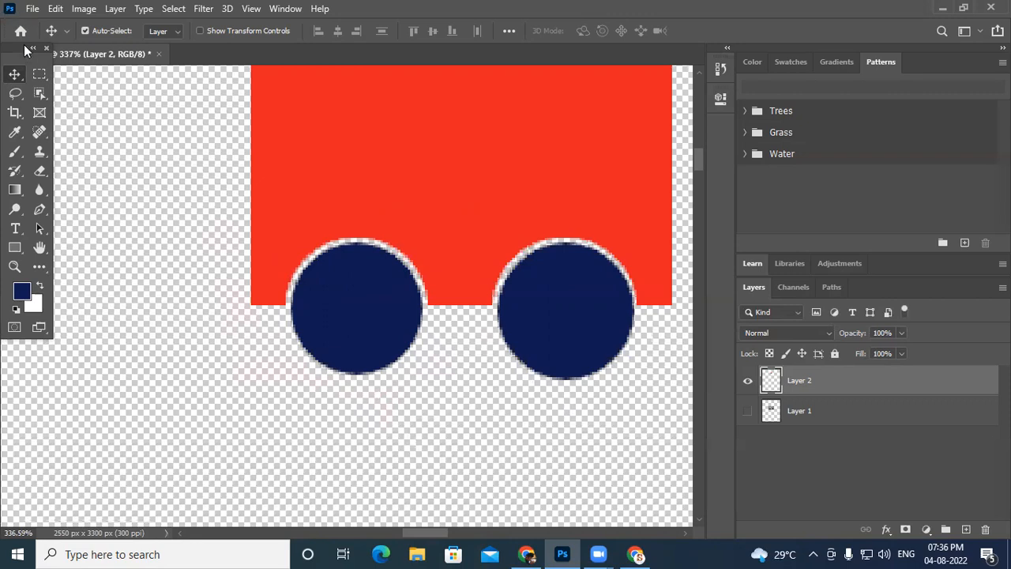
Step: Draw a circular selection just below and between the cart's wheels, fill it with the dark blue foreground colour and deselect
drag(40, 74, 99, 88)
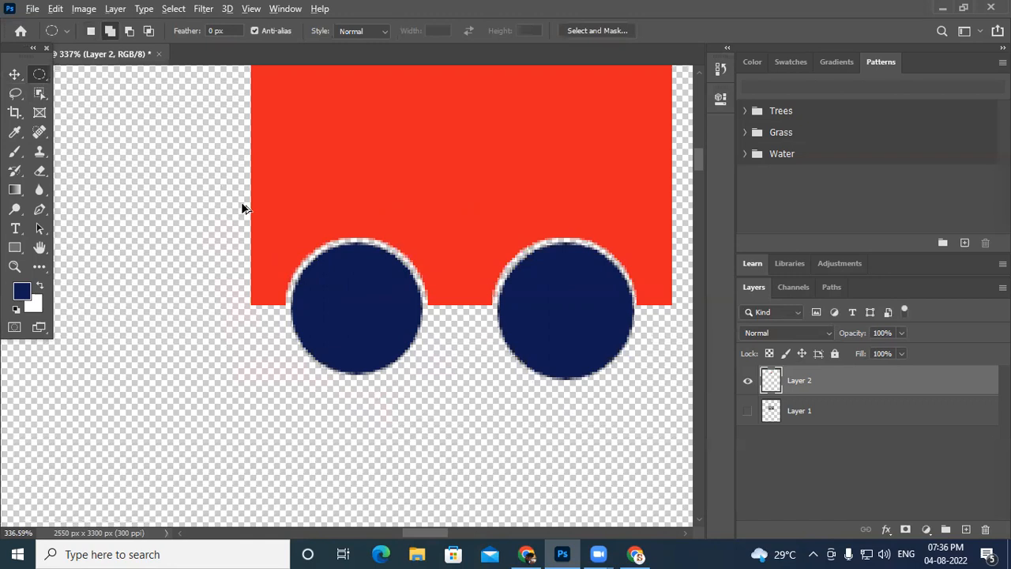
scroll(336, 200, down, 5)
drag(269, 325, 406, 338)
key(space)
drag(406, 337, 406, 338)
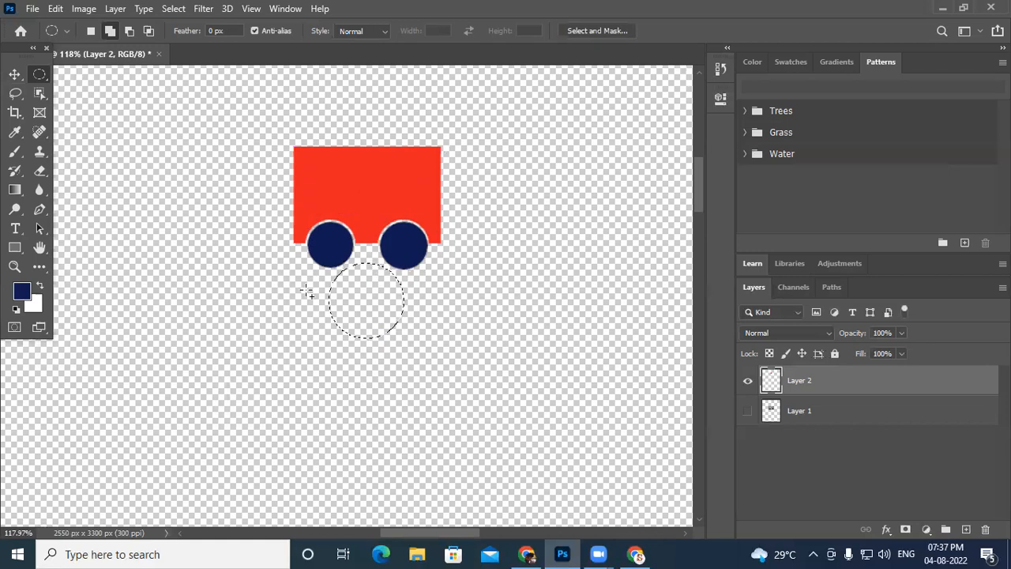
scroll(407, 367, up, 3)
drag(345, 201, 367, 316)
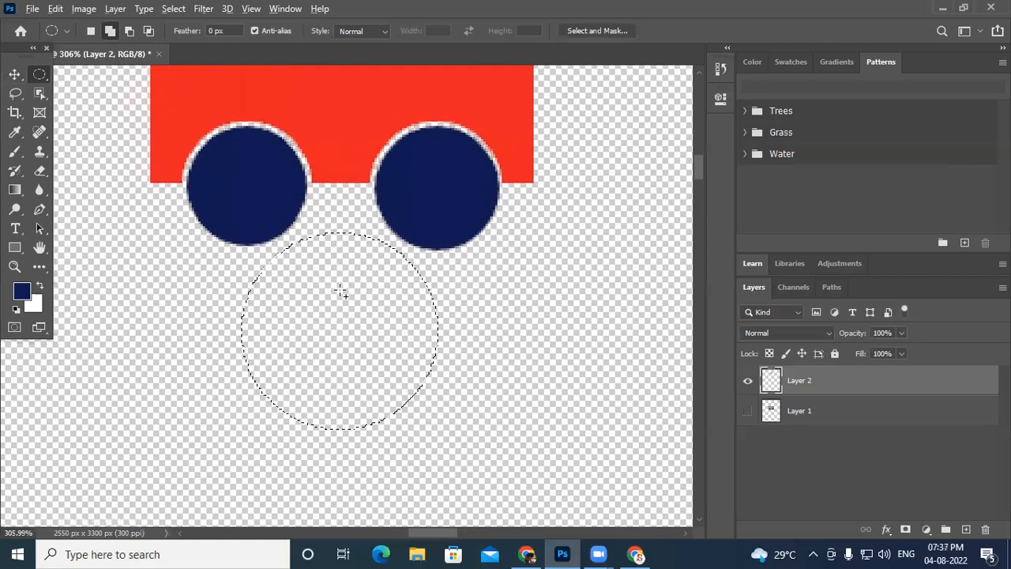
key(alt+BackSpace)
key(ctrl+d)
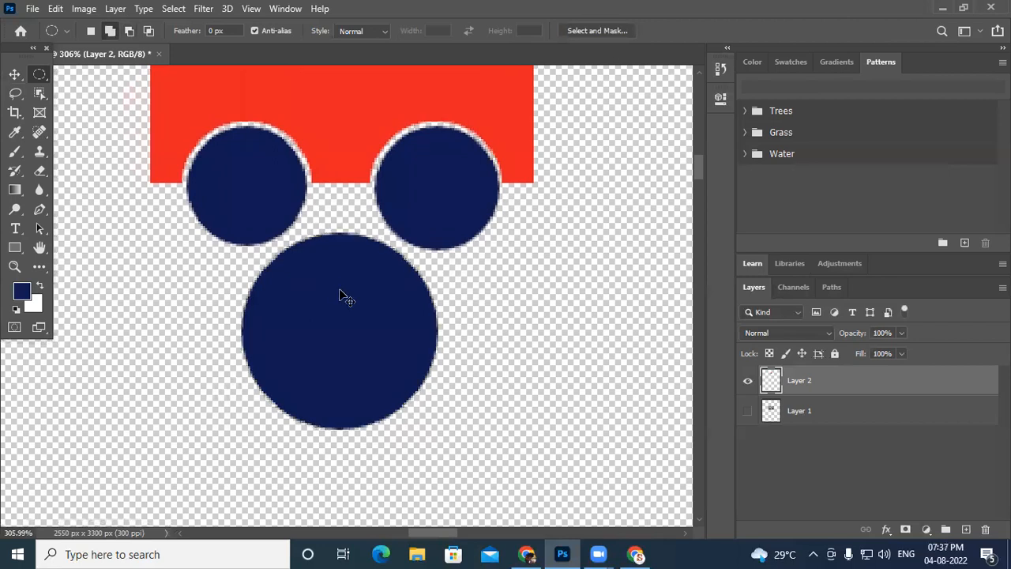
Step: Hide and show Layer 2 repeatedly to check that the new circle shares the cart's layer, leaving the layer visible
scroll(380, 277, down, 6)
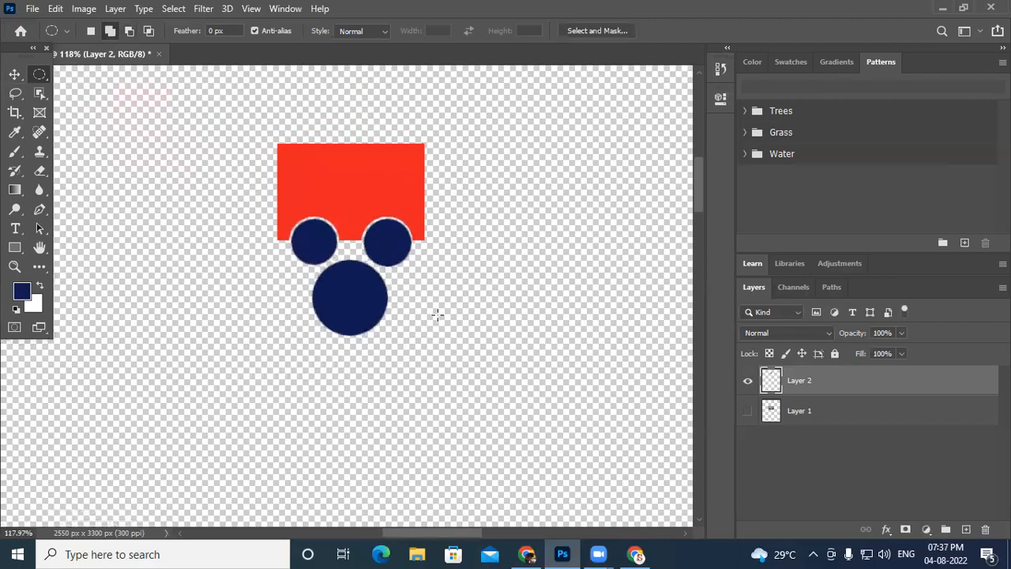
click(748, 382)
click(748, 382)
click(748, 382)
click(748, 383)
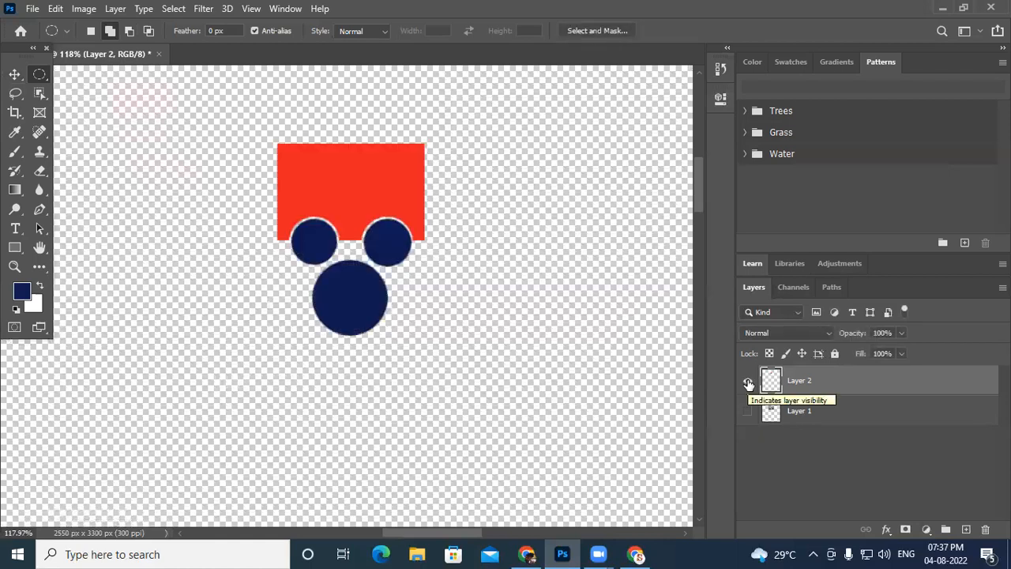
Step: Draw a smaller circular selection about 69 px wide, centred inside the large dark blue circle below the wheels
scroll(124, 339, down, 1)
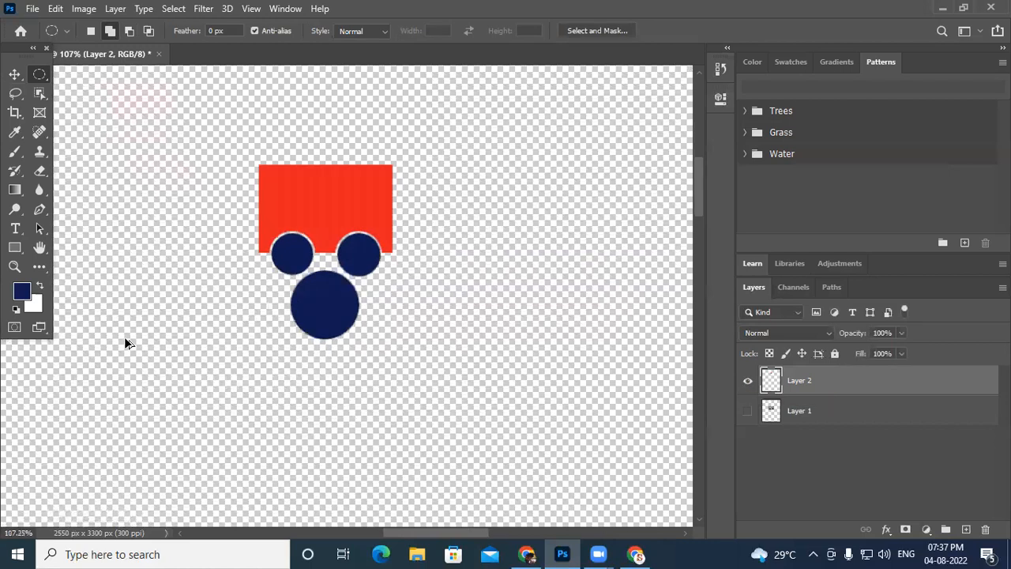
scroll(308, 322, up, 10)
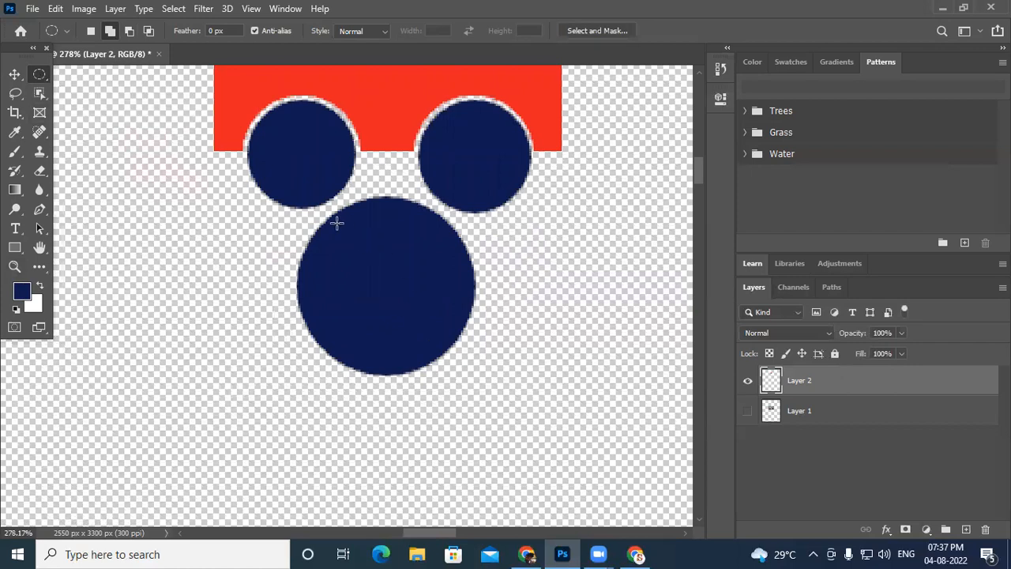
scroll(347, 134, up, 4)
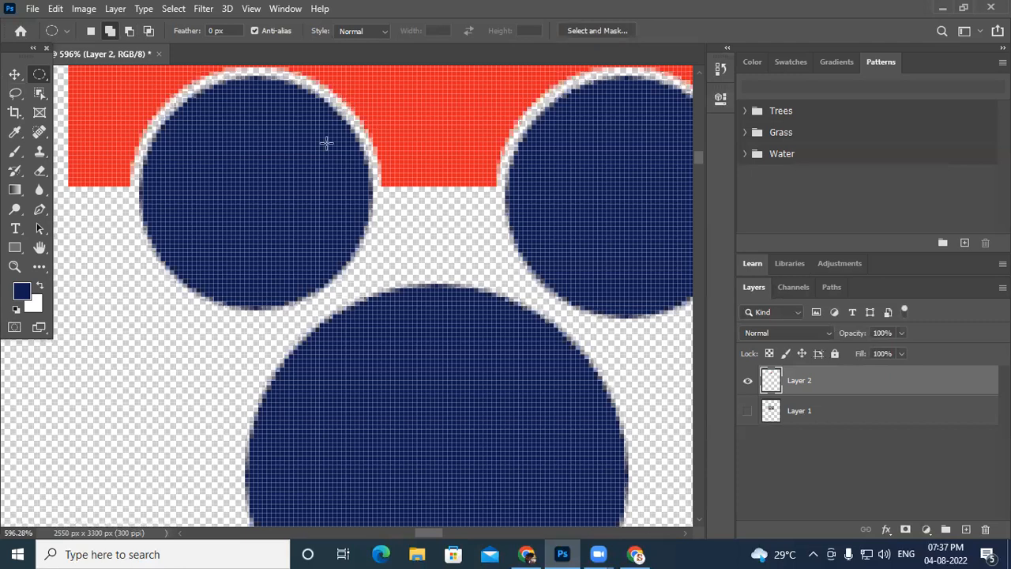
scroll(326, 143, down, 3)
scroll(326, 143, right, 1)
drag(239, 197, 621, 468)
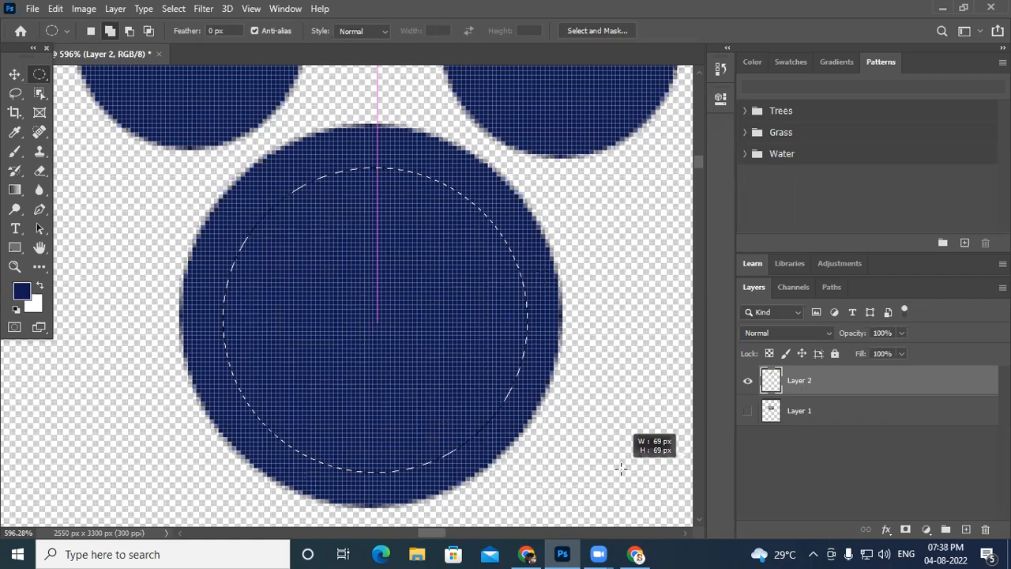
drag(620, 469, 620, 465)
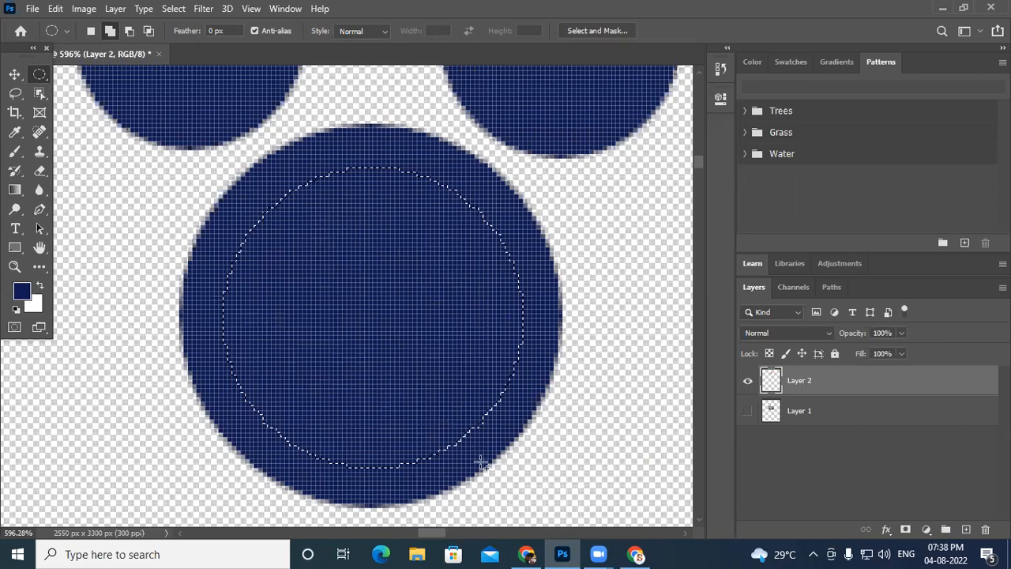
Step: Fill the inner circular selection with a bright sky-blue foreground colour and deselect
click(22, 293)
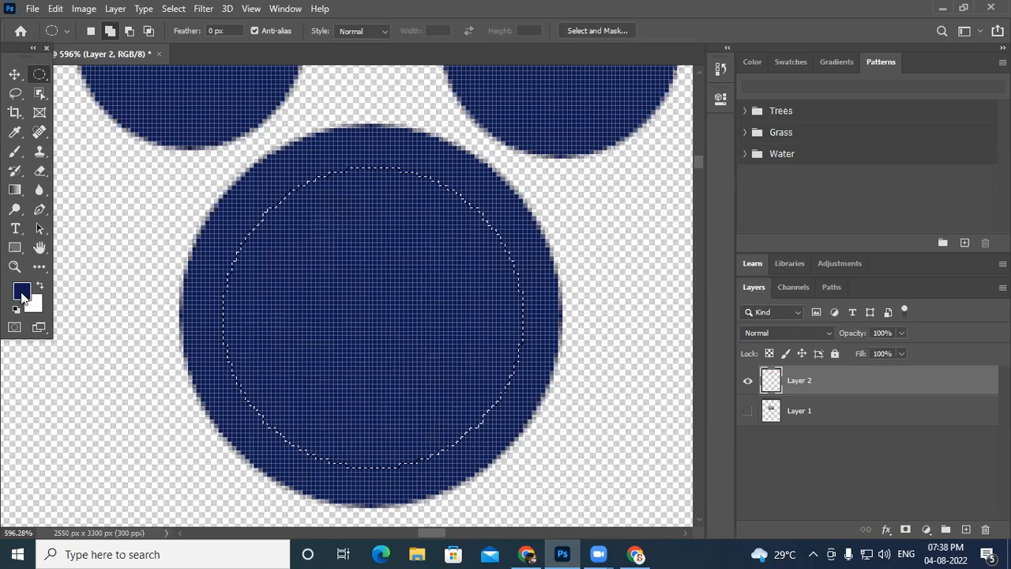
drag(512, 169, 513, 190)
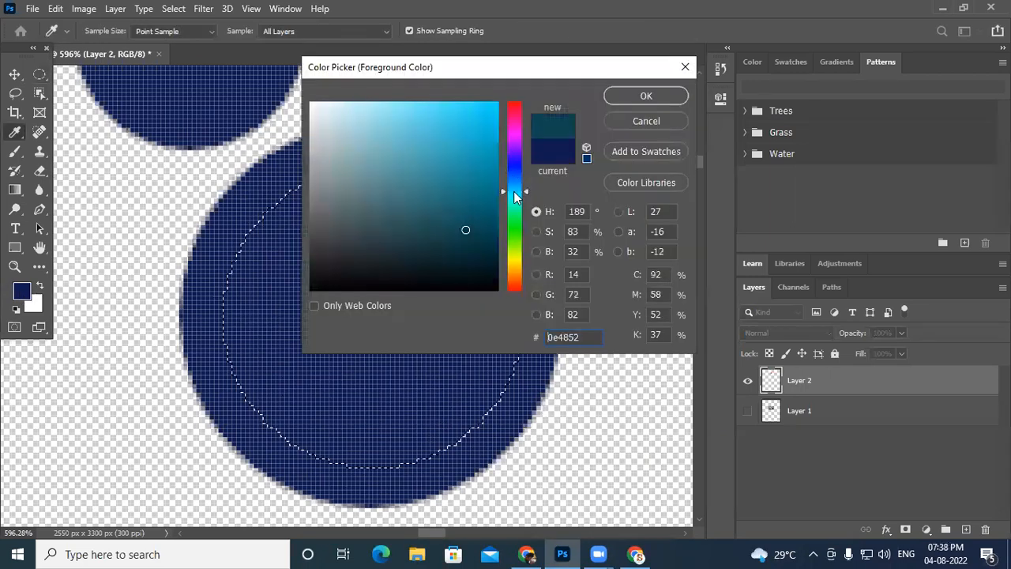
click(495, 111)
drag(495, 110, 488, 116)
click(645, 99)
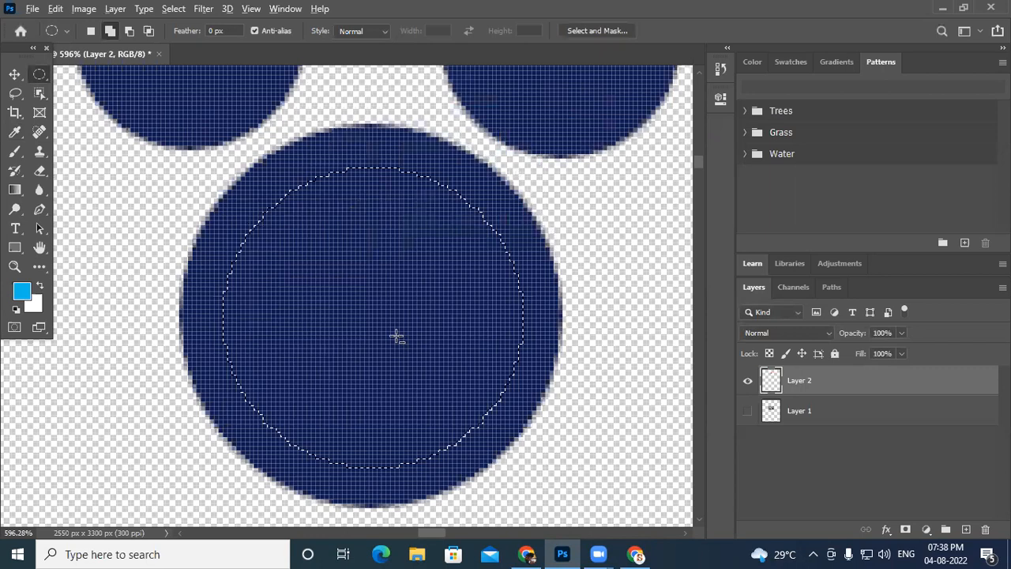
key(alt+Delete)
scroll(396, 336, down, 5)
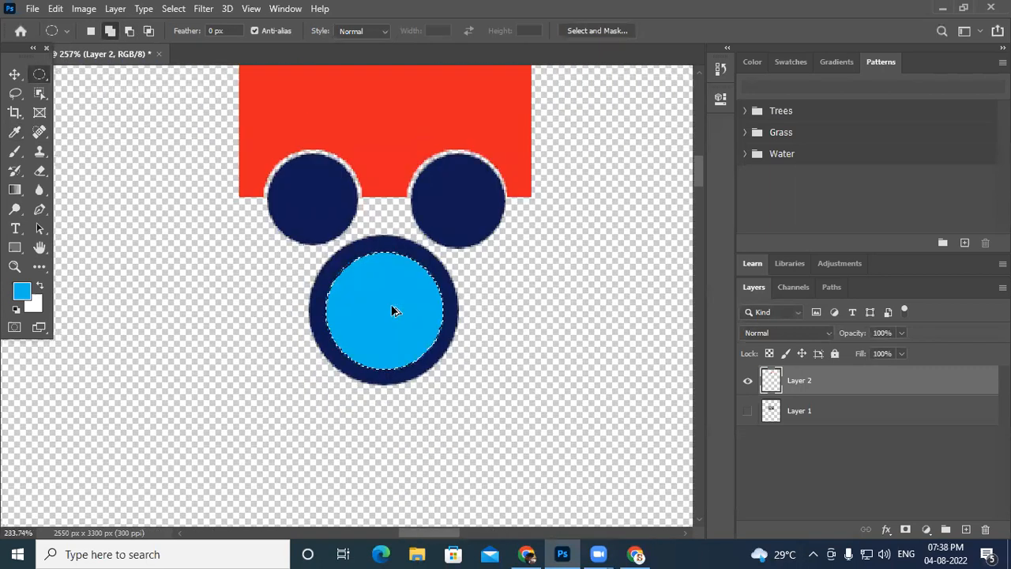
key(ctrl+d)
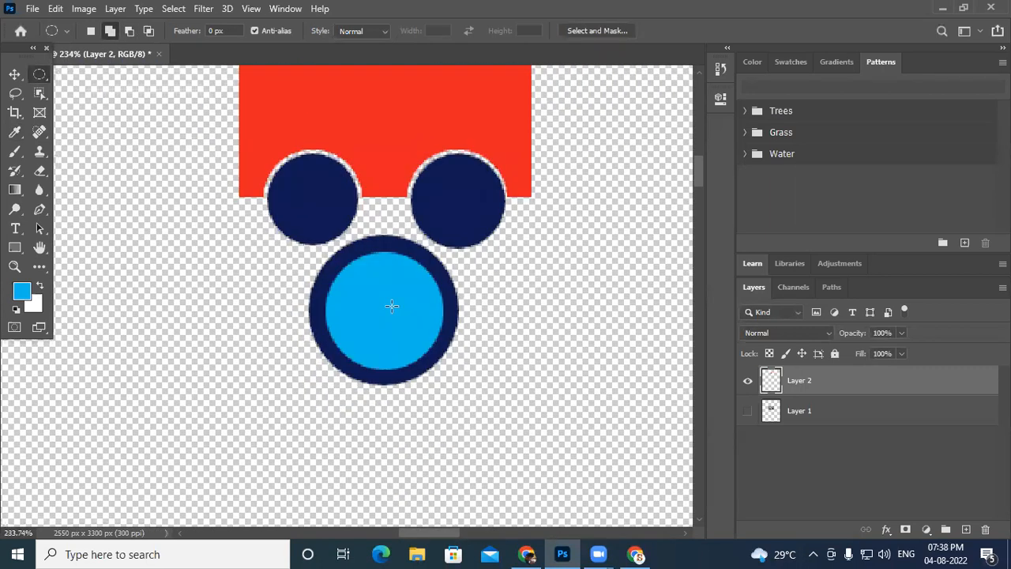
scroll(392, 306, down, 3)
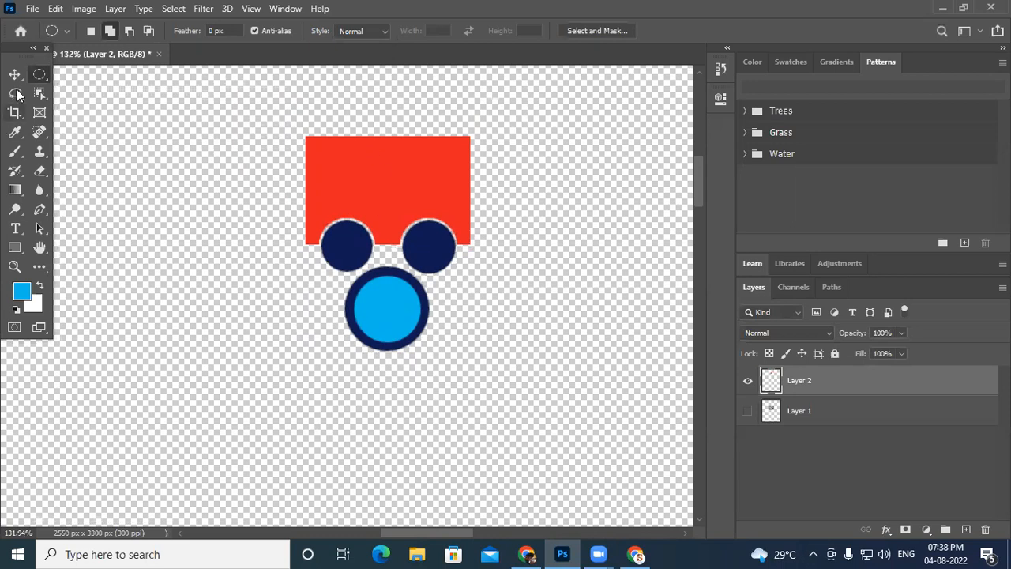
Step: Activate the Move Tool and alternate the active layer between Layer 1 and Layer 2, ending on Layer 2
right_click(40, 74)
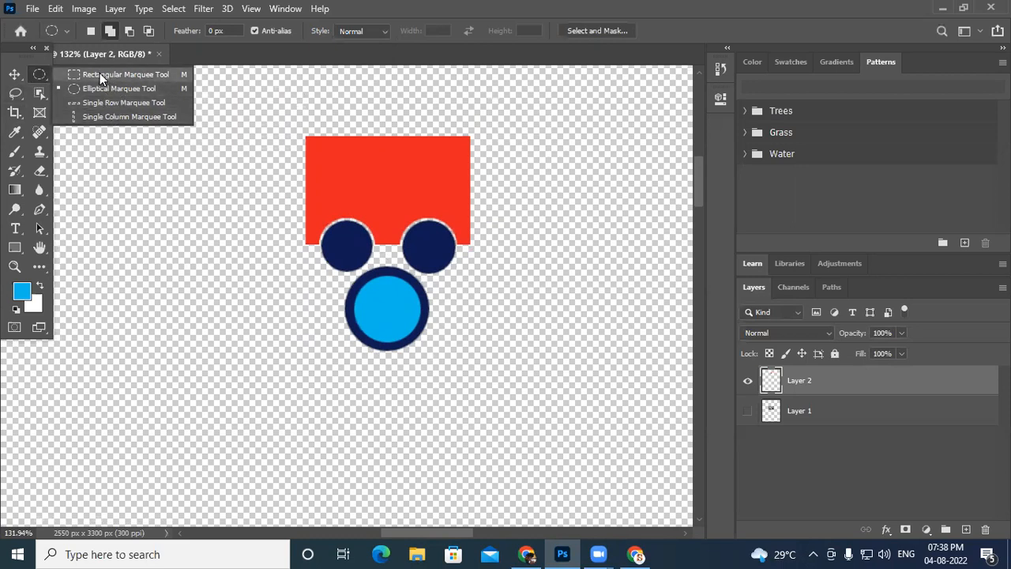
click(14, 73)
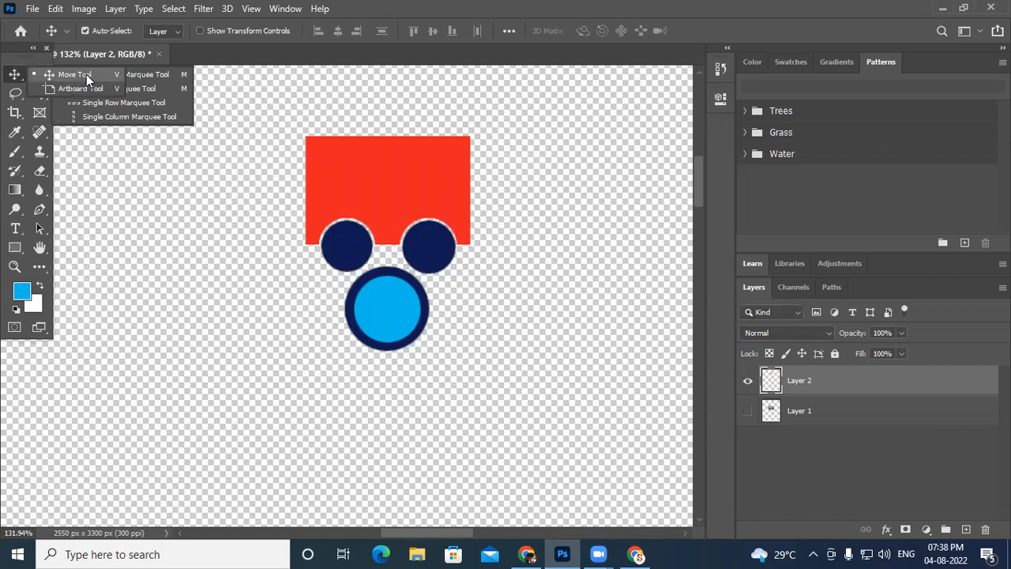
click(86, 74)
click(837, 411)
click(835, 386)
click(833, 419)
click(830, 386)
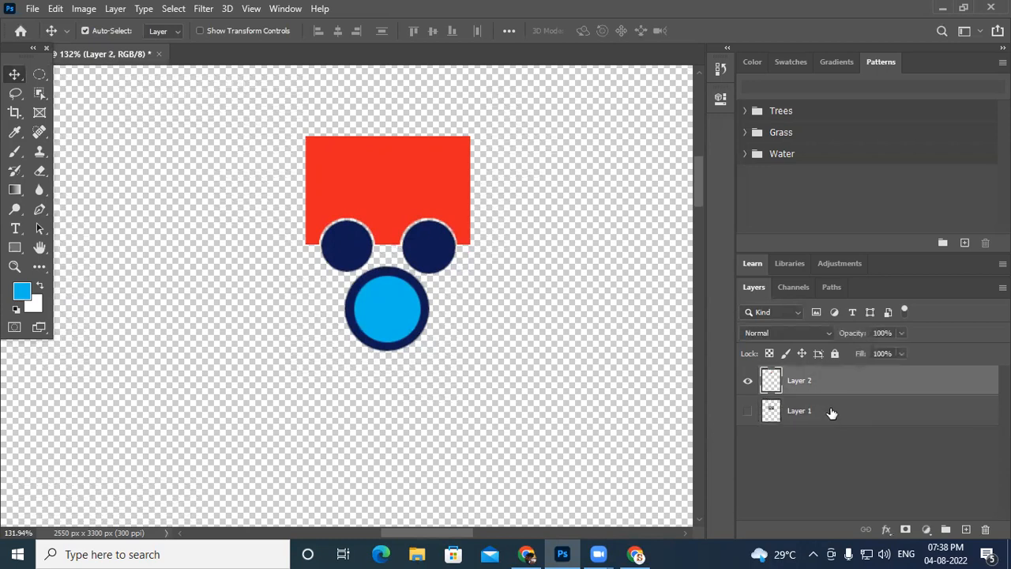